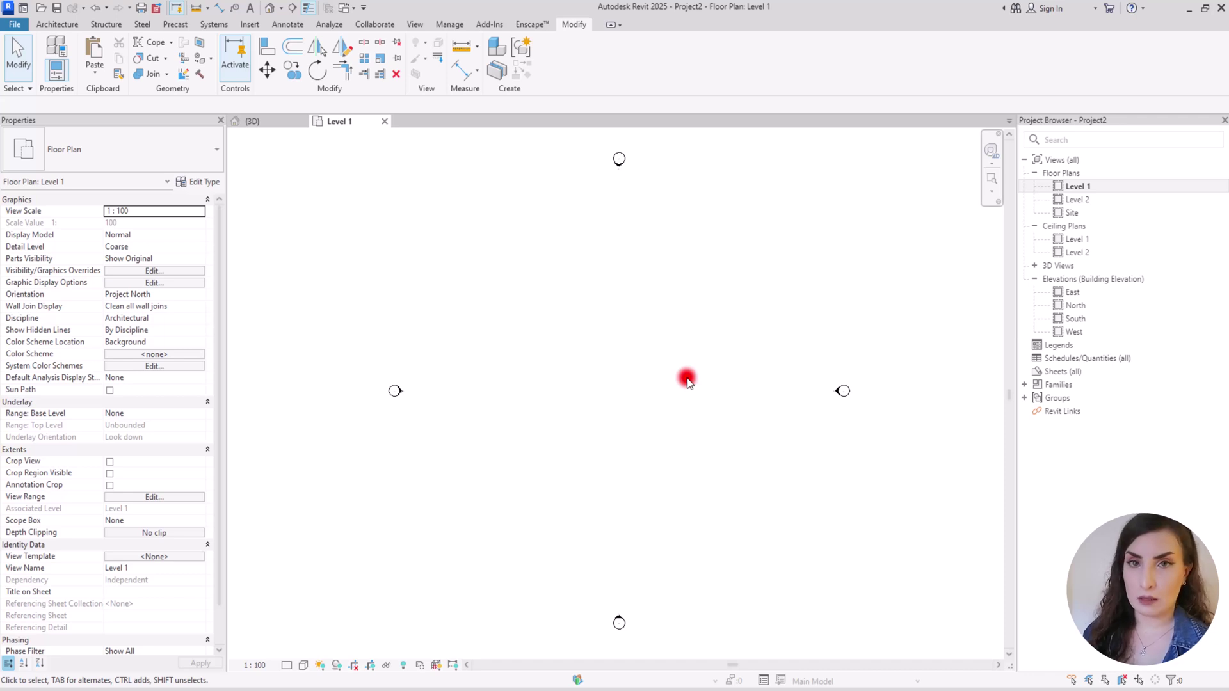
- Open the South elevation and compare it with the Level 1 floor plan
{"action": "double_click", "coordinate": [1086, 315]}
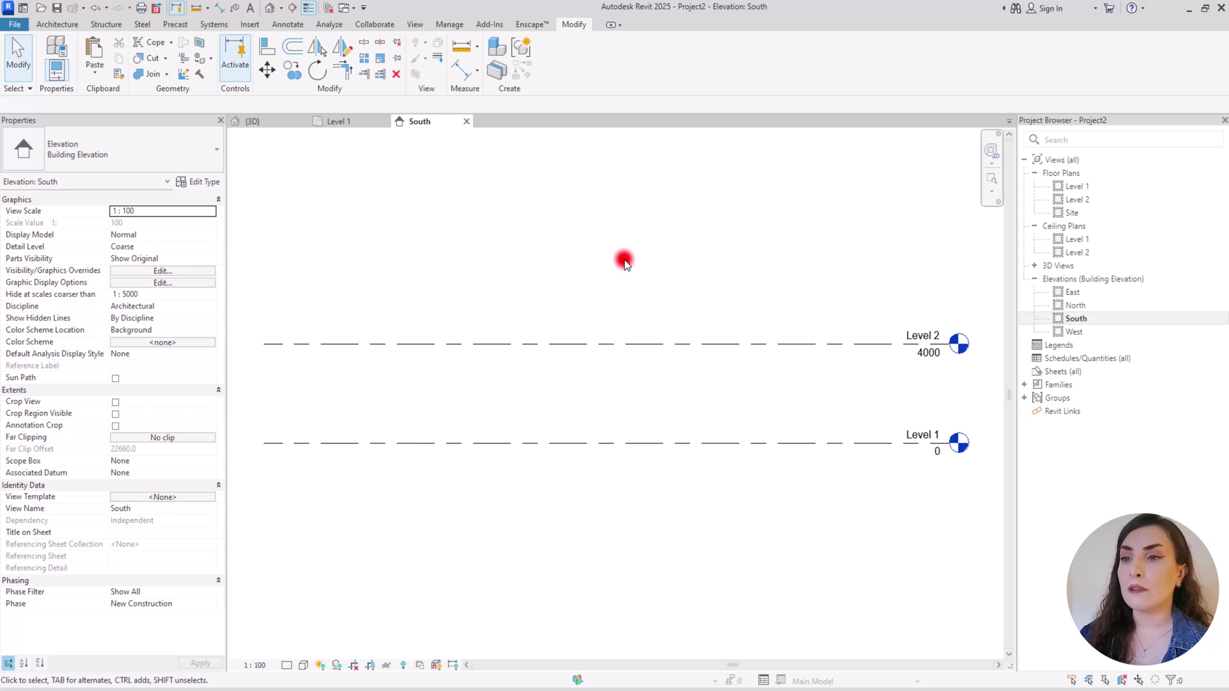
{"action": "left_click", "coordinate": [339, 121]}
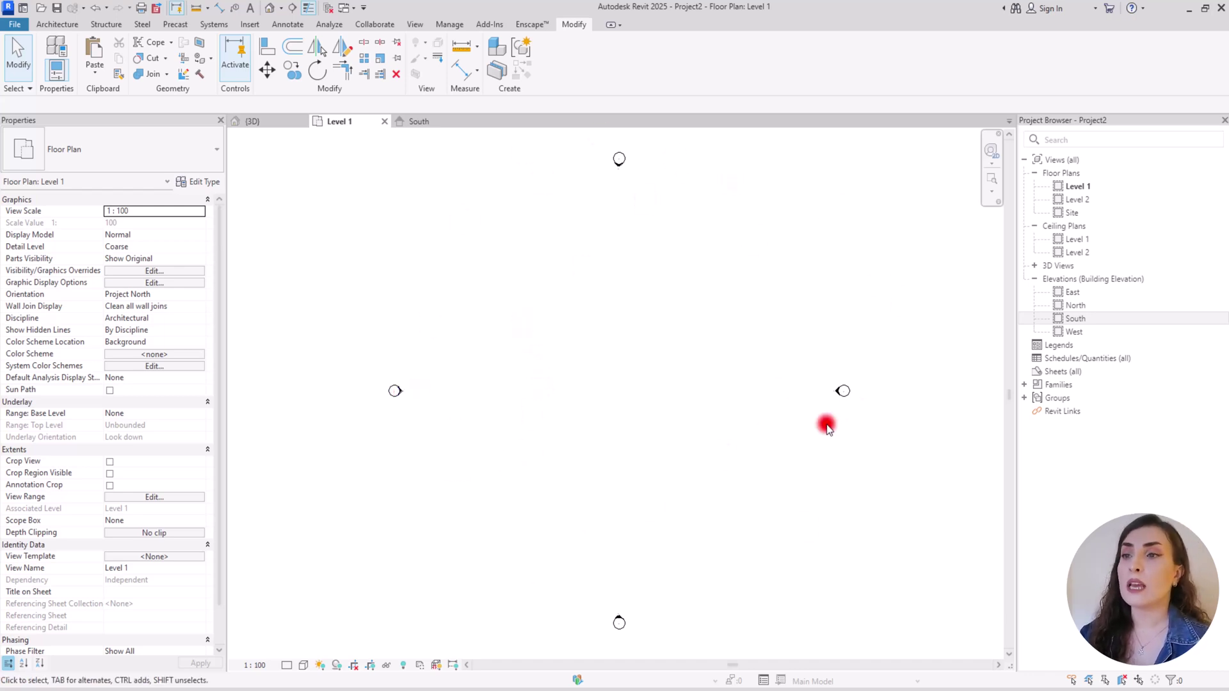
{"action": "left_click", "coordinate": [423, 121]}
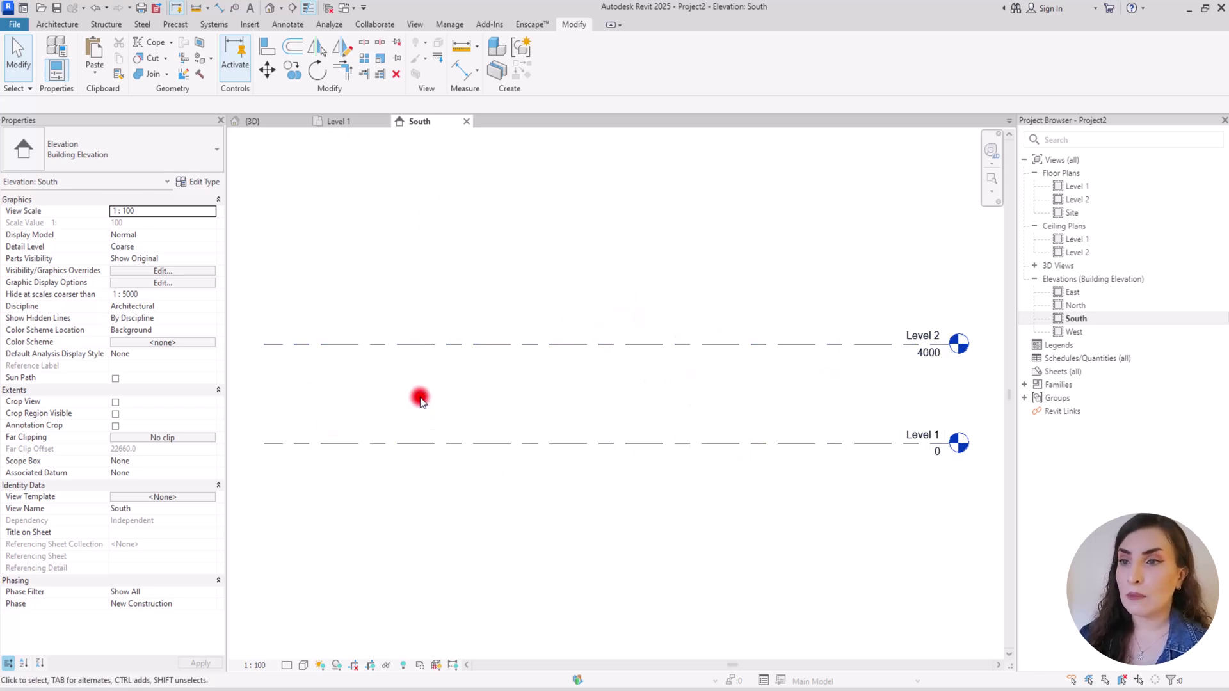
- Place one Collection (178) desk-and-chair component near the middle of the Level 1 floor plan
{"action": "left_click", "coordinate": [339, 123]}
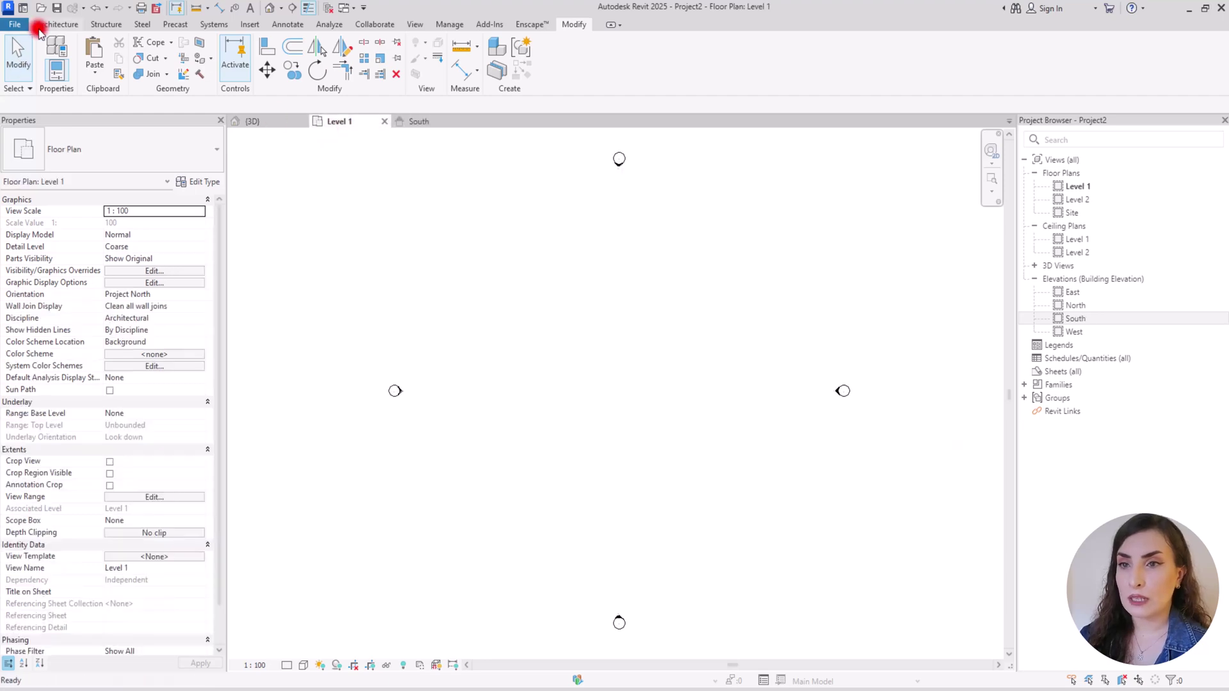
{"action": "left_click", "coordinate": [39, 28]}
{"action": "left_click", "coordinate": [145, 45]}
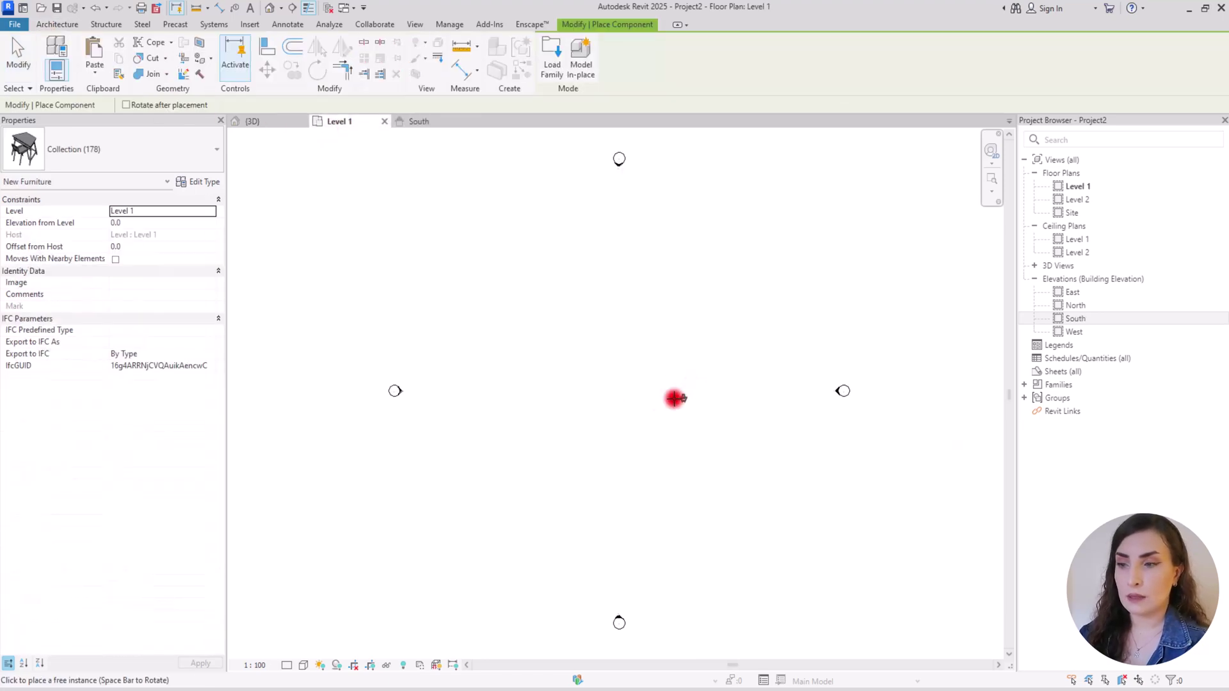
{"action": "left_click", "coordinate": [598, 359]}
{"action": "key", "text": "Escape"}
{"action": "scroll", "coordinate": [615, 327], "scroll_direction": "up", "scroll_amount": 5}
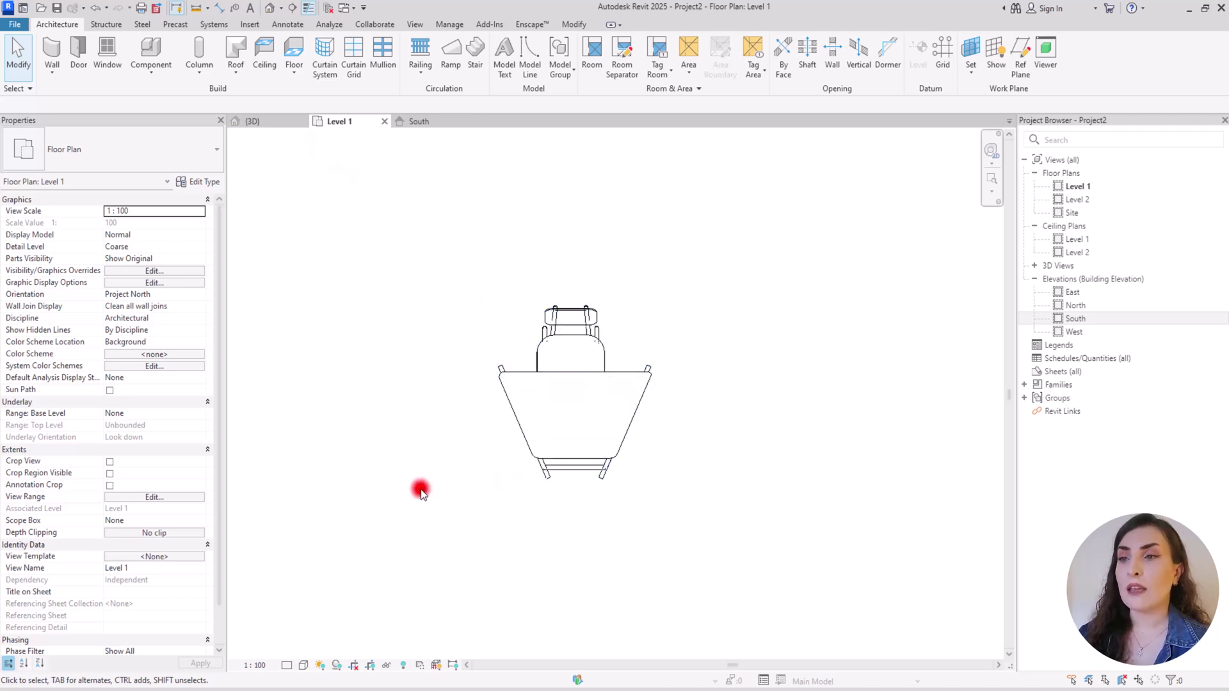
- Inspect the placed desk and chair in the South elevation and compare it with the Level 1 floor plan
{"action": "left_click", "coordinate": [422, 121]}
{"action": "scroll", "coordinate": [563, 473], "scroll_direction": "up", "scroll_amount": 10}
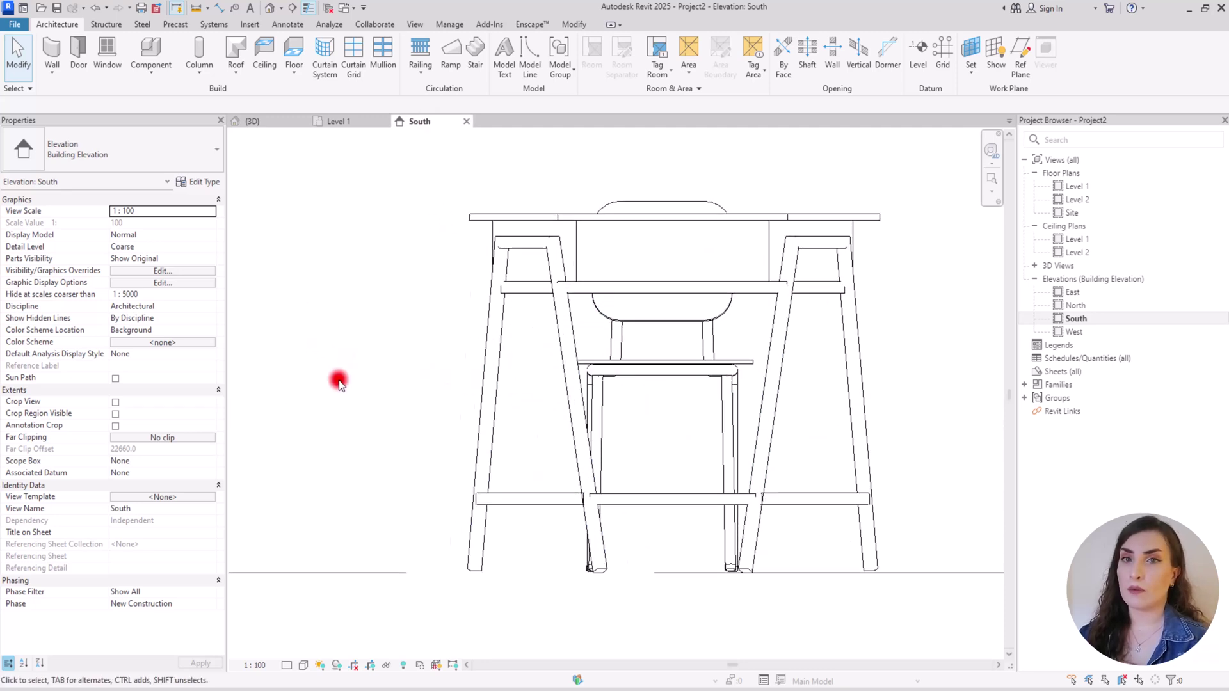
{"action": "scroll", "coordinate": [335, 379], "scroll_direction": "down", "scroll_amount": 3}
{"action": "left_click", "coordinate": [368, 122]}
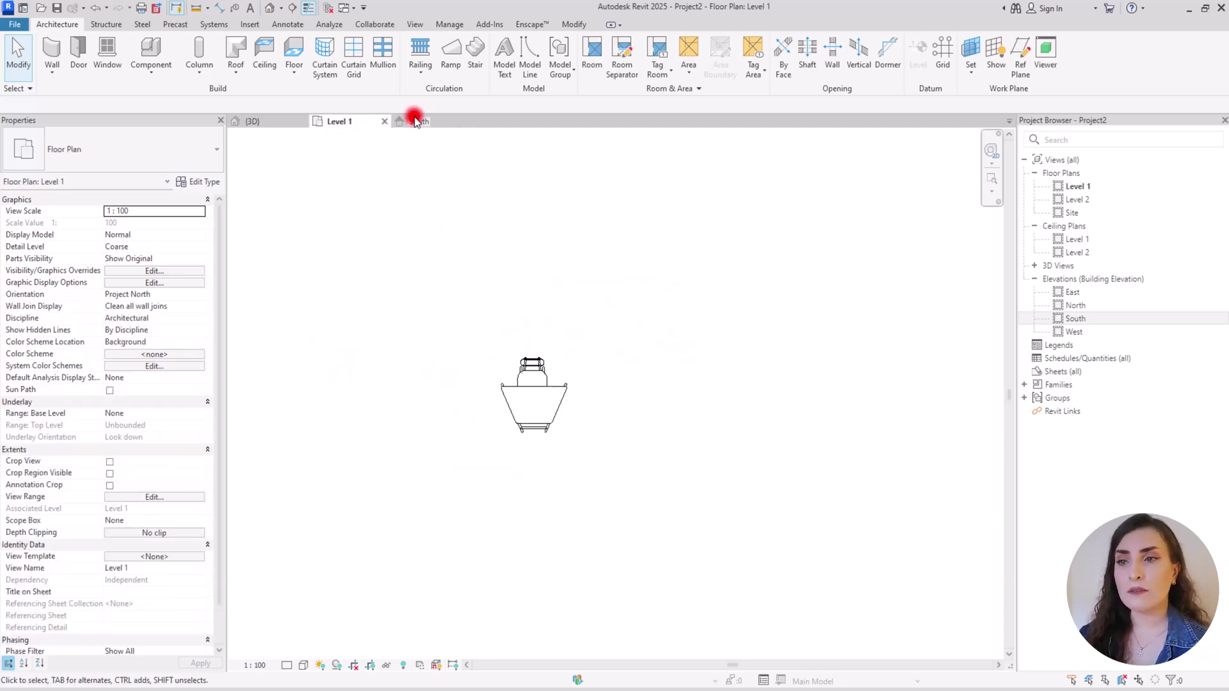
{"action": "left_click", "coordinate": [417, 121]}
{"action": "left_click", "coordinate": [339, 122]}
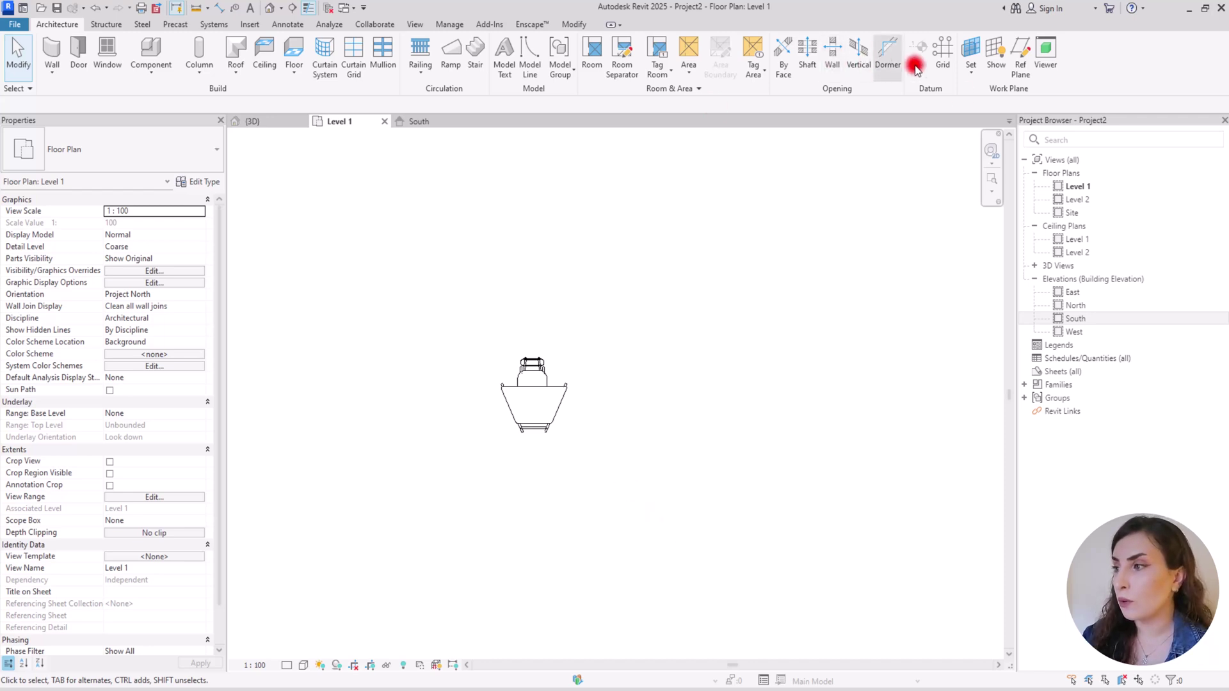
- Place a second Collection (178) component in the Level 2 floor plan, to the right of the Level 1 furniture
{"action": "double_click", "coordinate": [1077, 199]}
{"action": "scroll", "coordinate": [480, 256], "scroll_direction": "down", "scroll_amount": 2}
{"action": "left_click", "coordinate": [147, 56]}
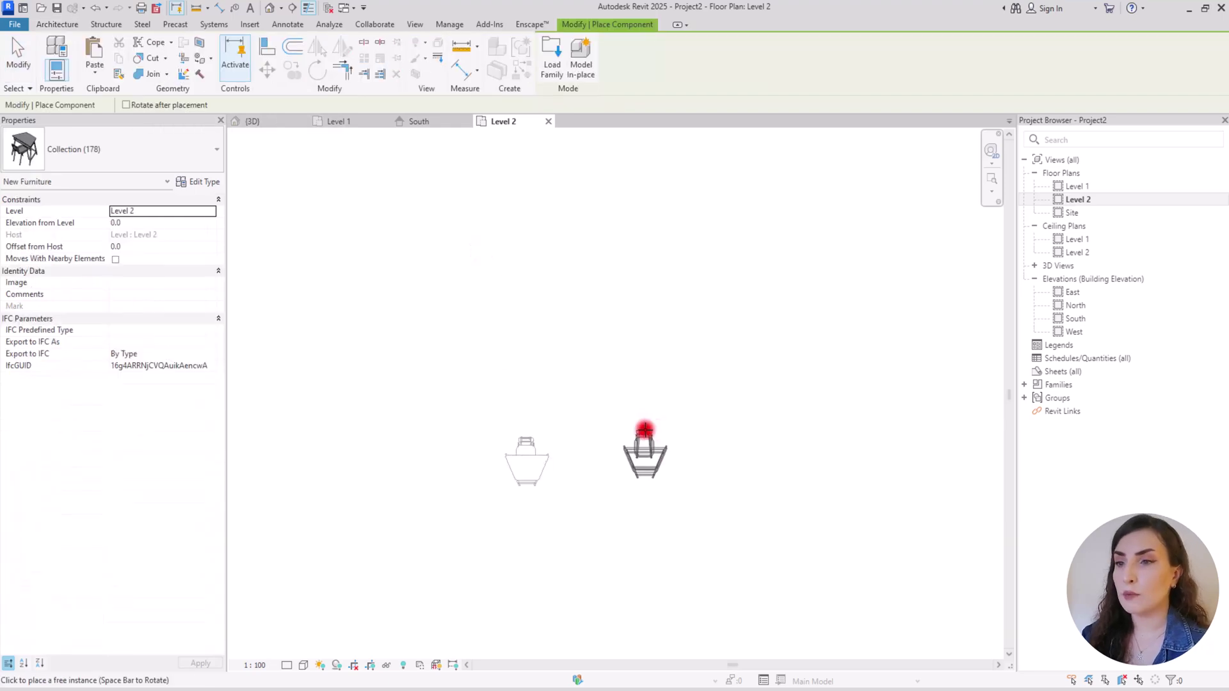
{"action": "left_click", "coordinate": [749, 383]}
{"action": "key", "text": "Escape"}
- Examine in the South elevation how both furniture sets sit relative to Level 1 and Level 2
{"action": "left_click", "coordinate": [419, 121]}
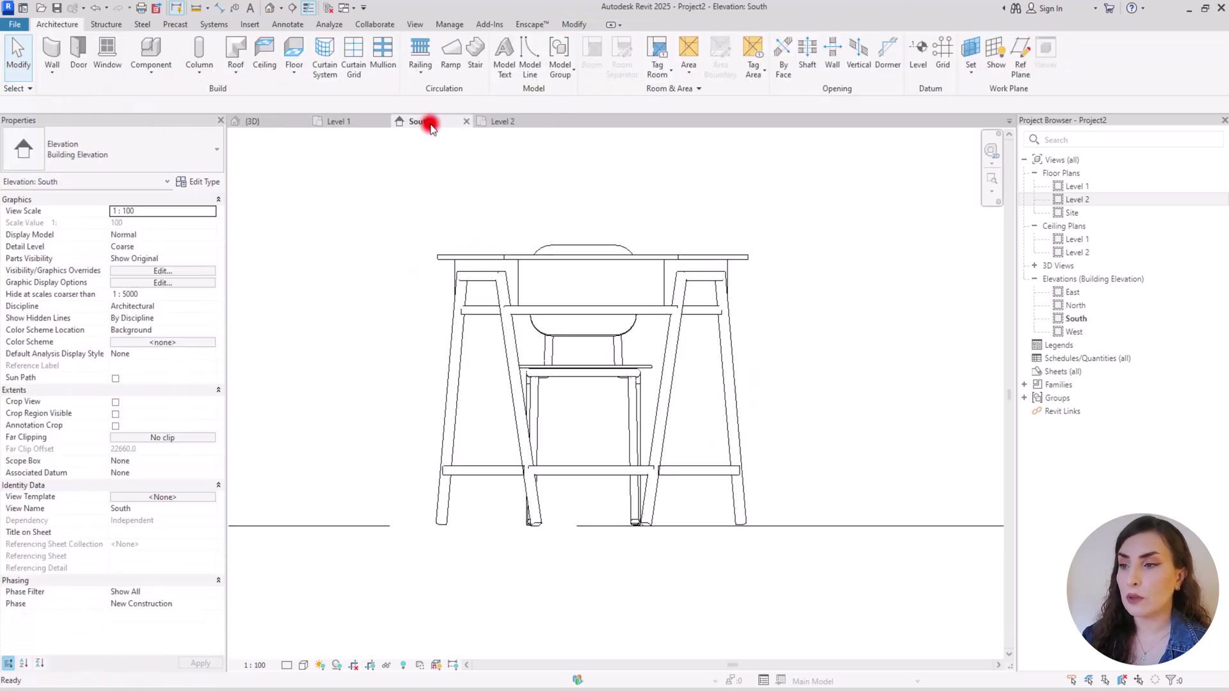
{"action": "scroll", "coordinate": [496, 460], "scroll_direction": "down", "scroll_amount": 5}
{"action": "scroll", "coordinate": [493, 477], "scroll_direction": "down", "scroll_amount": 1}
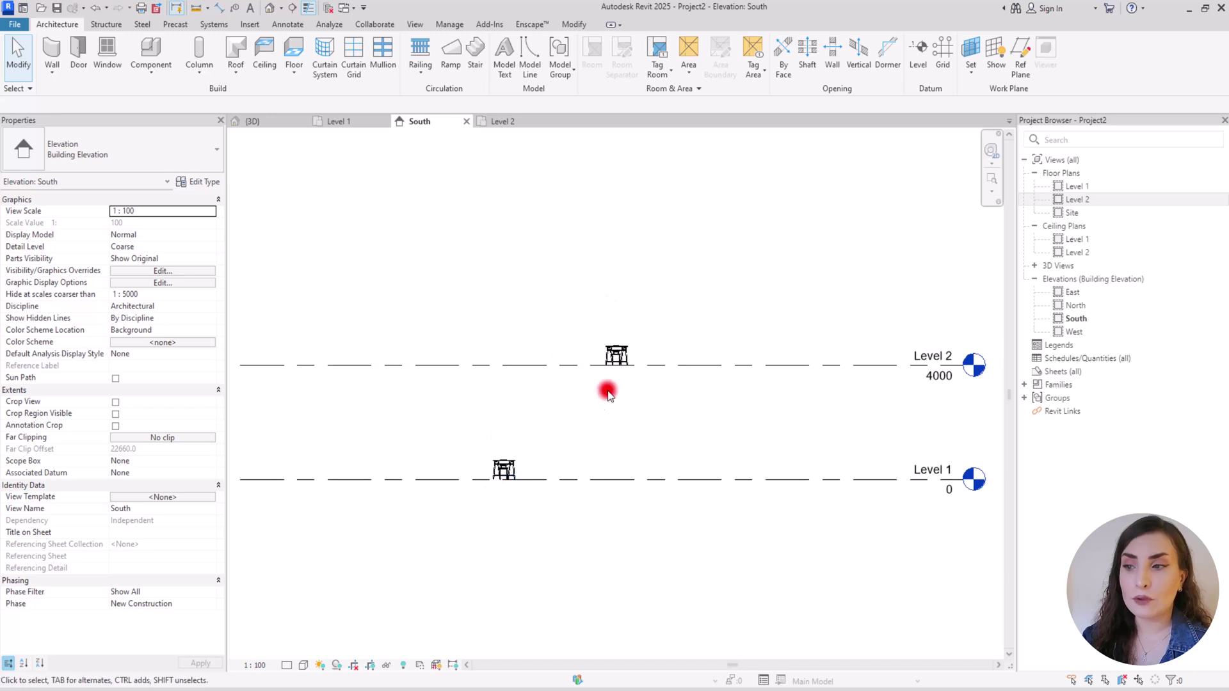
{"action": "scroll", "coordinate": [620, 444], "scroll_direction": "up", "scroll_amount": 3}
{"action": "middle_click_drag", "start_coordinate": [520, 394], "coordinate": [535, 406]}
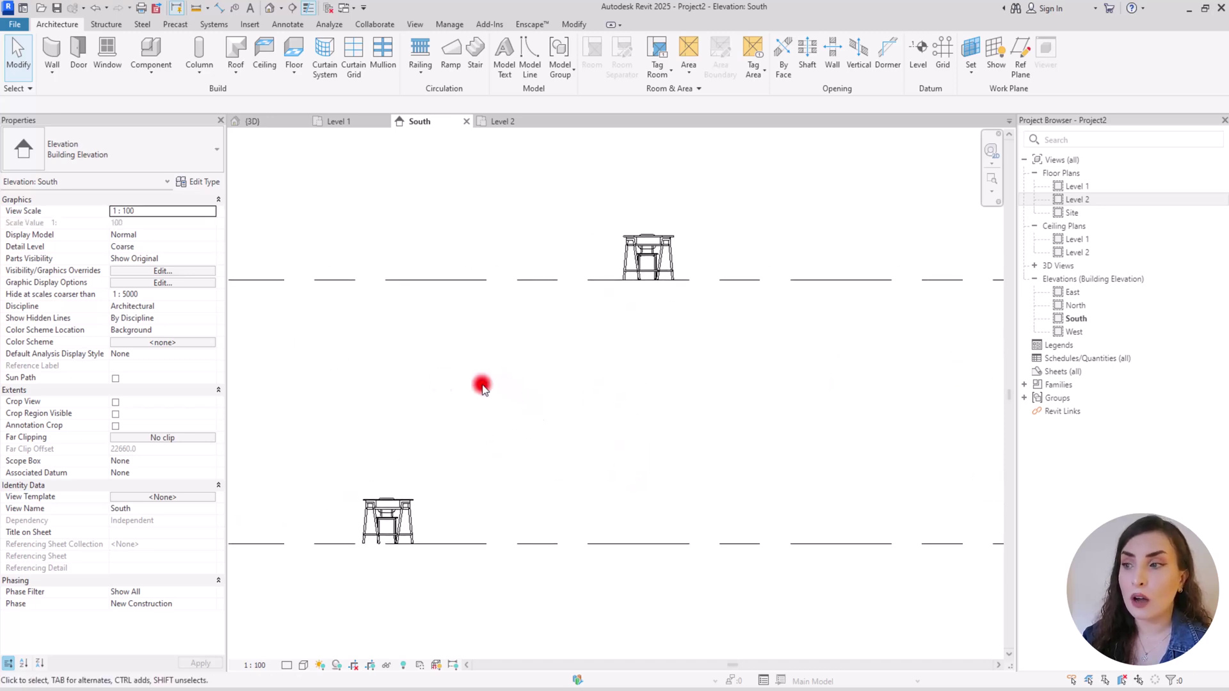
{"action": "scroll", "coordinate": [614, 340], "scroll_direction": "down", "scroll_amount": 3}
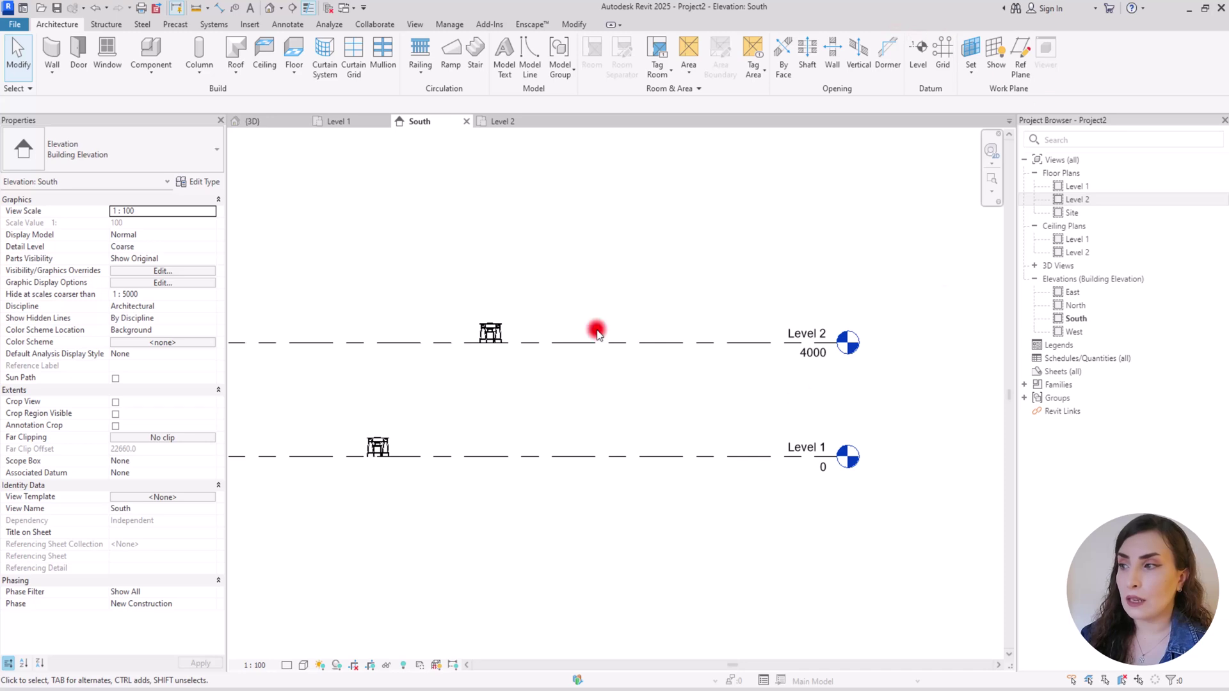
- Open the default 3D view of the project and compare it with the Level 1 plan and the South elevation
{"action": "left_click", "coordinate": [1051, 266]}
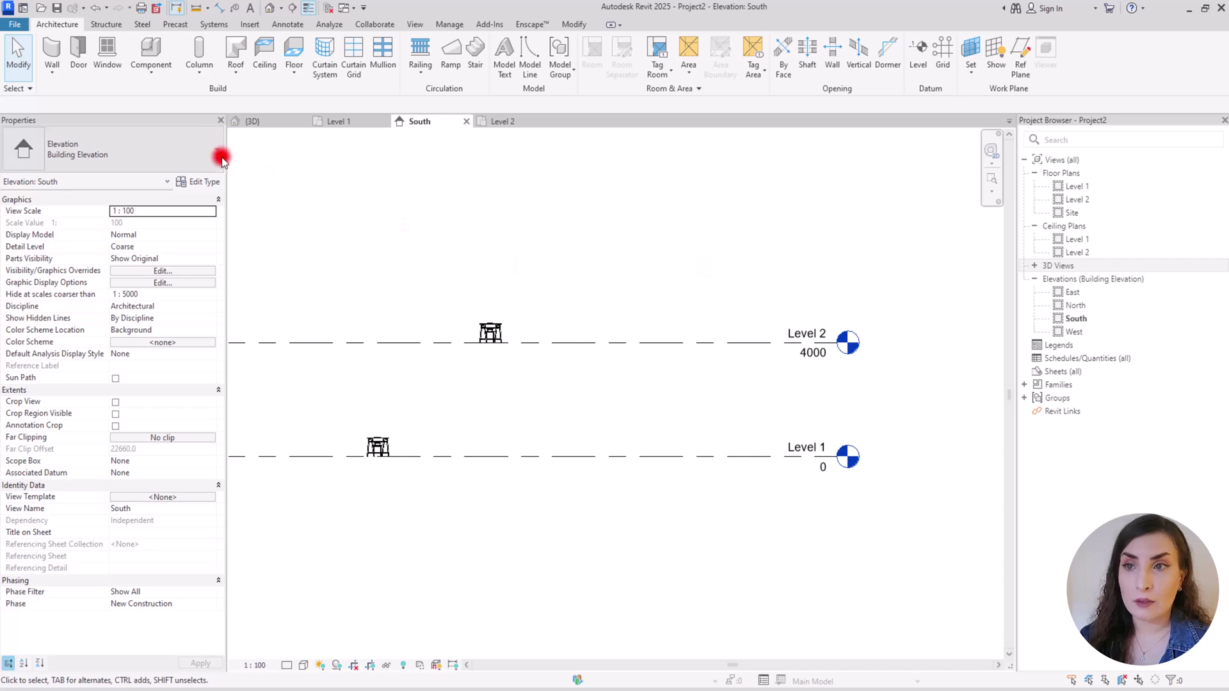
{"action": "left_click", "coordinate": [269, 8]}
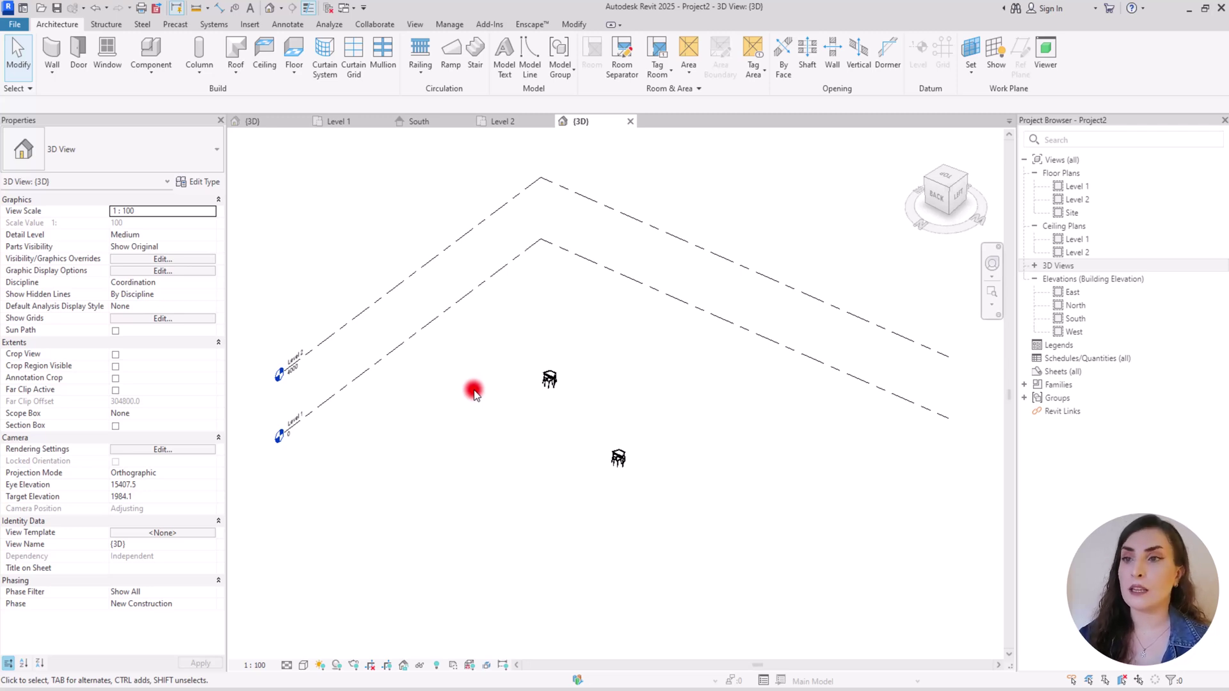
{"action": "left_click", "coordinate": [356, 123]}
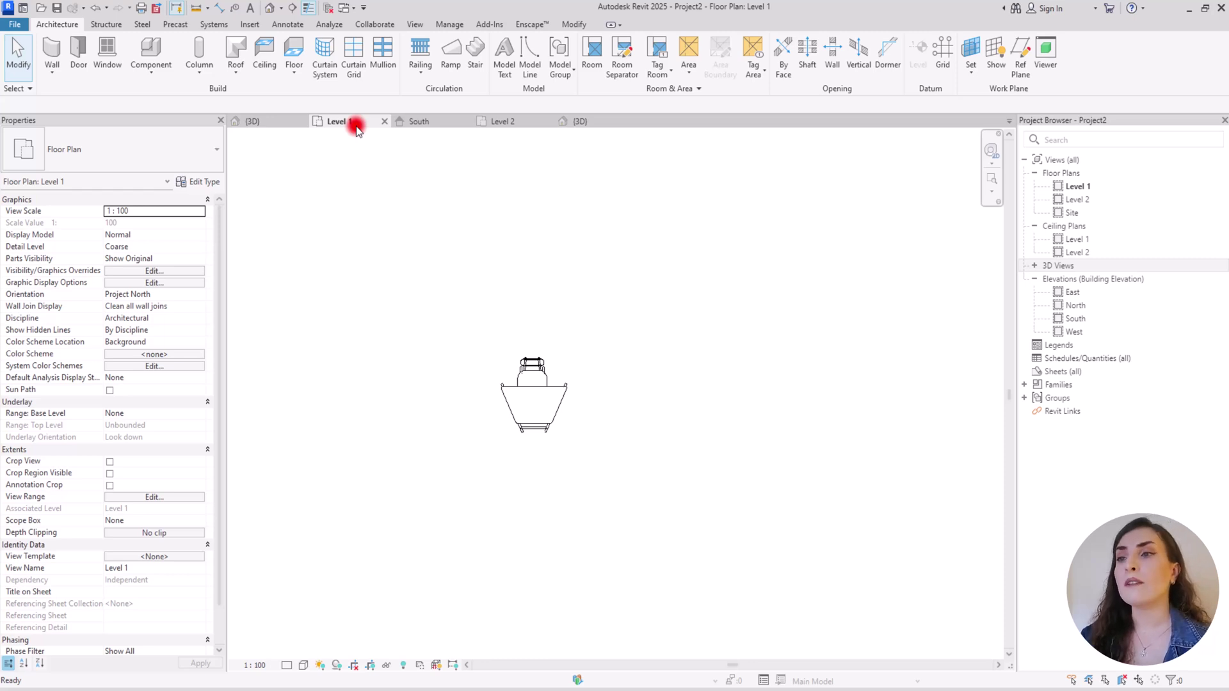
{"action": "left_click", "coordinate": [417, 121]}
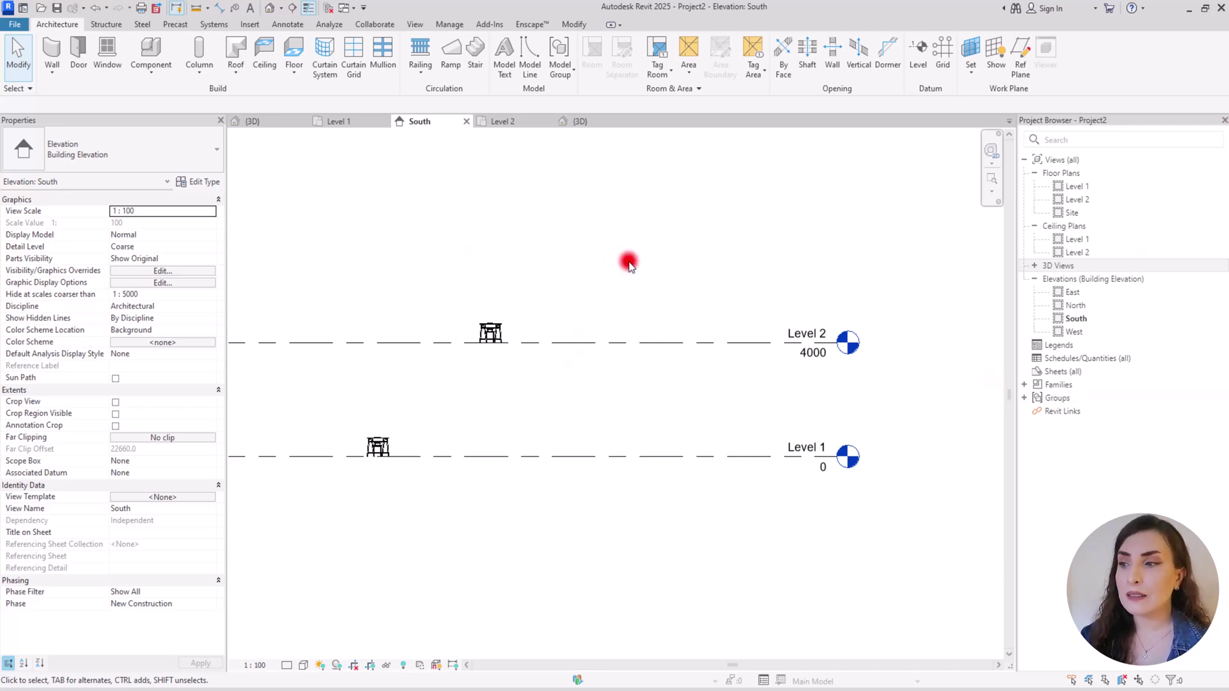
{"action": "scroll", "coordinate": [704, 268], "scroll_direction": "down", "scroll_amount": 3}
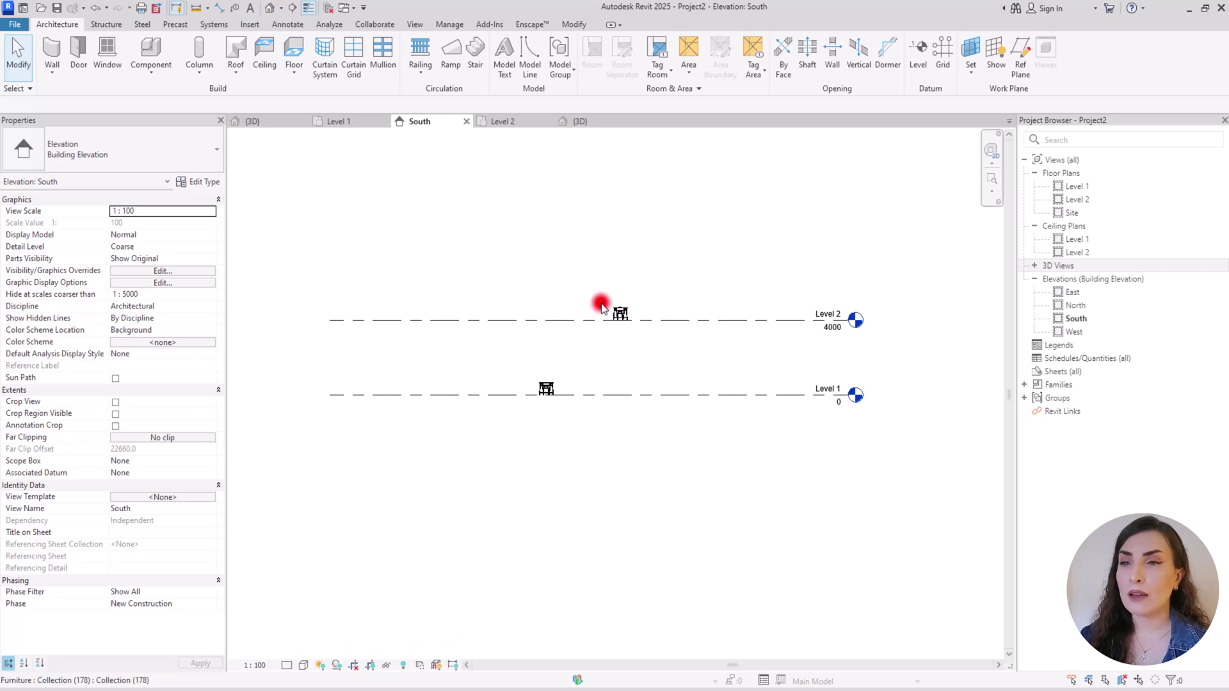
- Switch to the Axis project's 3D view and highlight the horizontal plane and the two vertical planes one at a time
{"action": "left_click", "coordinate": [276, 120]}
{"action": "middle_click_drag", "start_coordinate": [540, 238], "coordinate": [727, 390], "text": "shift"}
{"action": "left_click", "coordinate": [728, 392]}
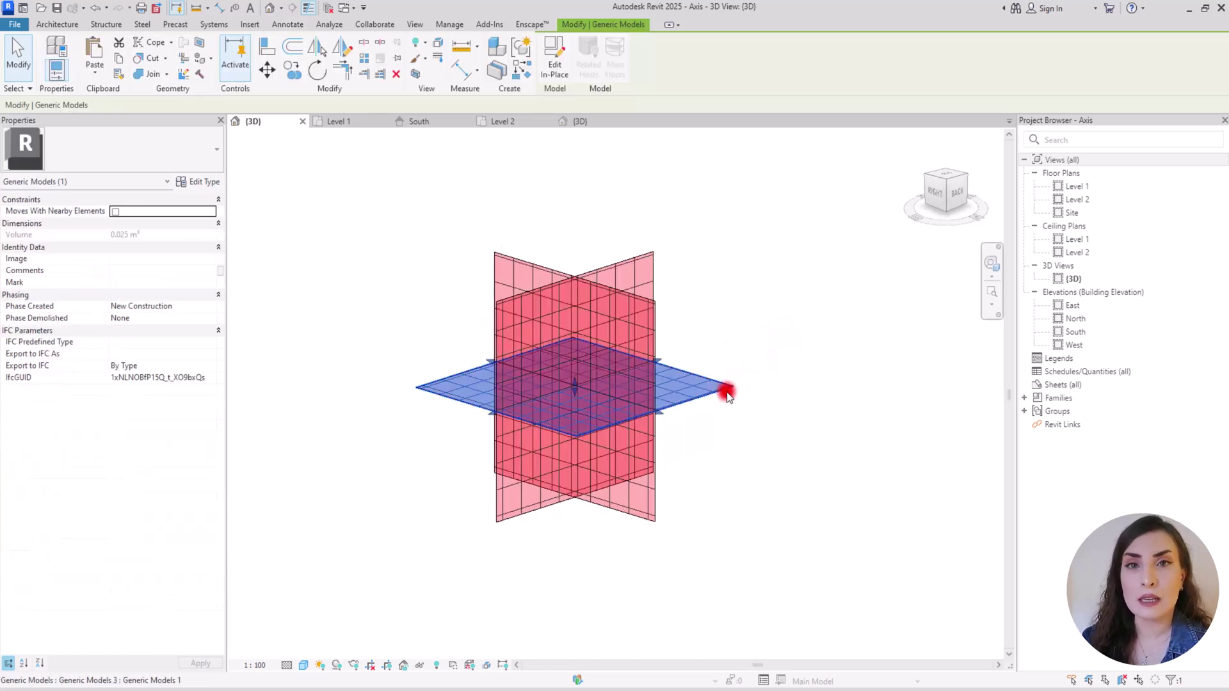
{"action": "scroll", "coordinate": [581, 348], "scroll_direction": "up", "scroll_amount": 2}
{"action": "left_click", "coordinate": [493, 217]}
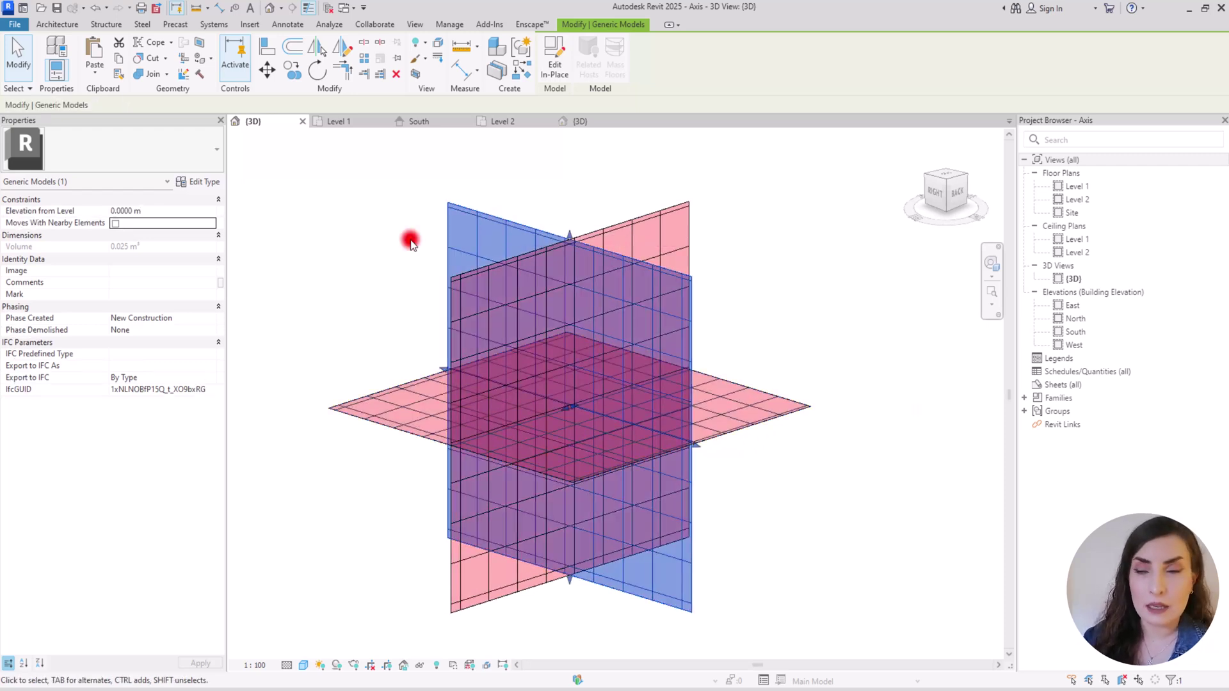
{"action": "left_click", "coordinate": [669, 209]}
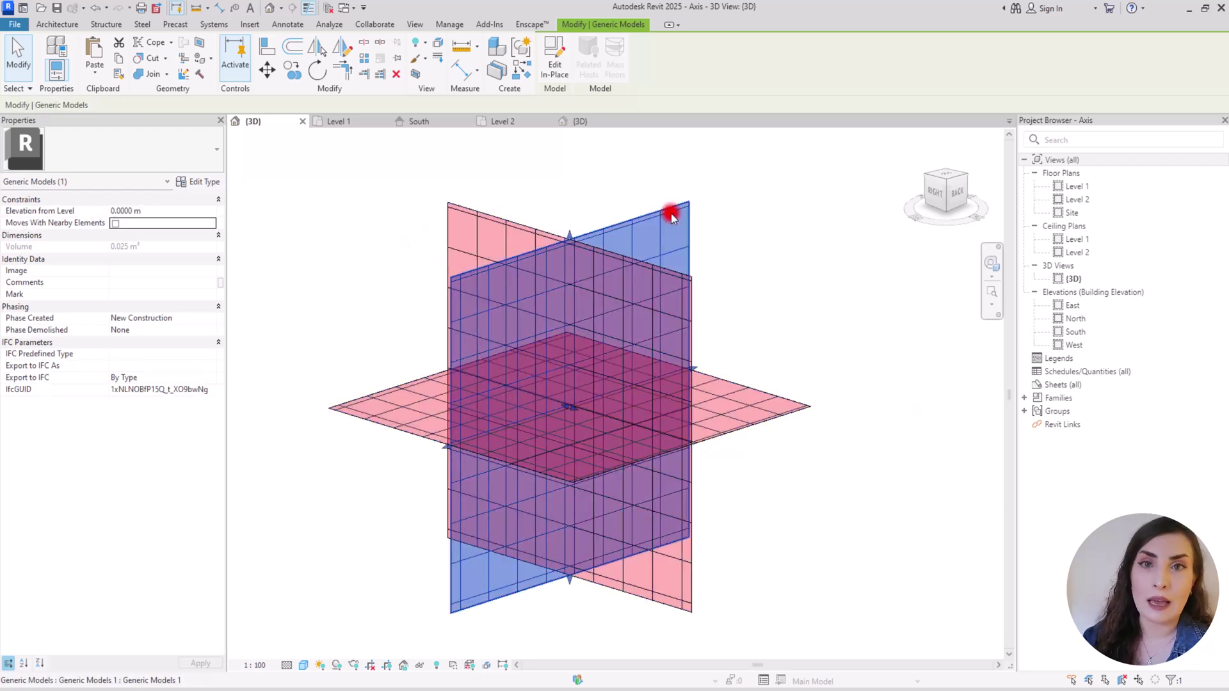
{"action": "left_click", "coordinate": [614, 181]}
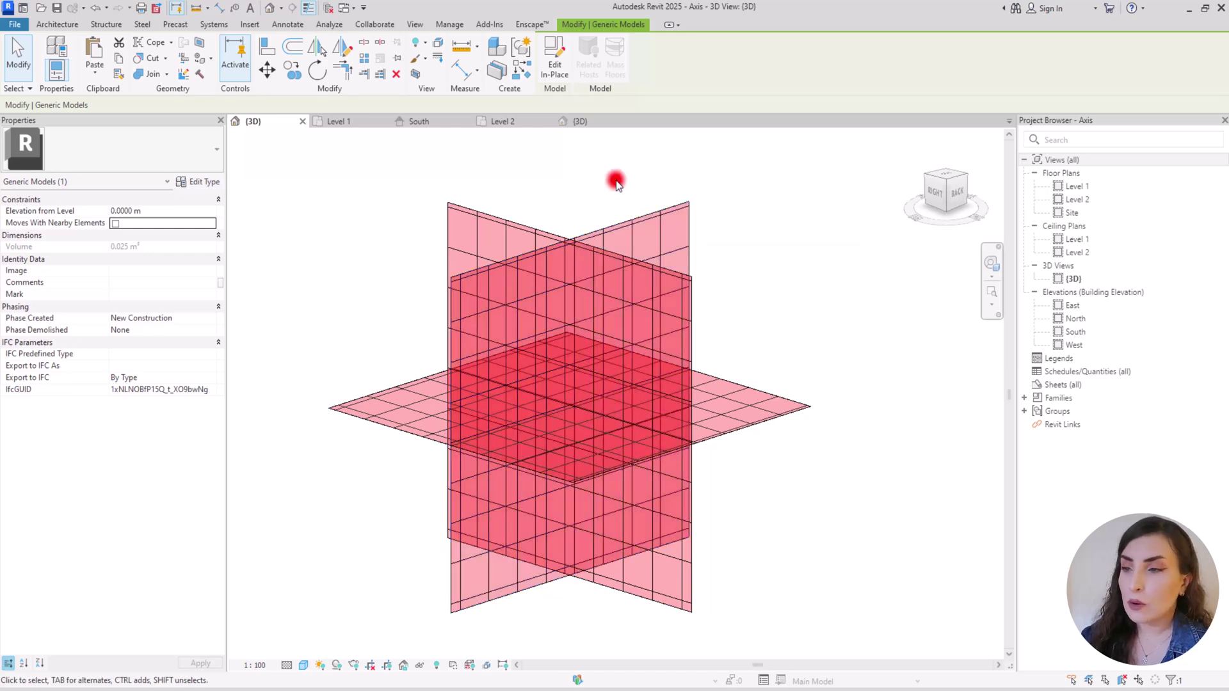
{"action": "scroll", "coordinate": [597, 272], "scroll_direction": "down", "scroll_amount": 1}
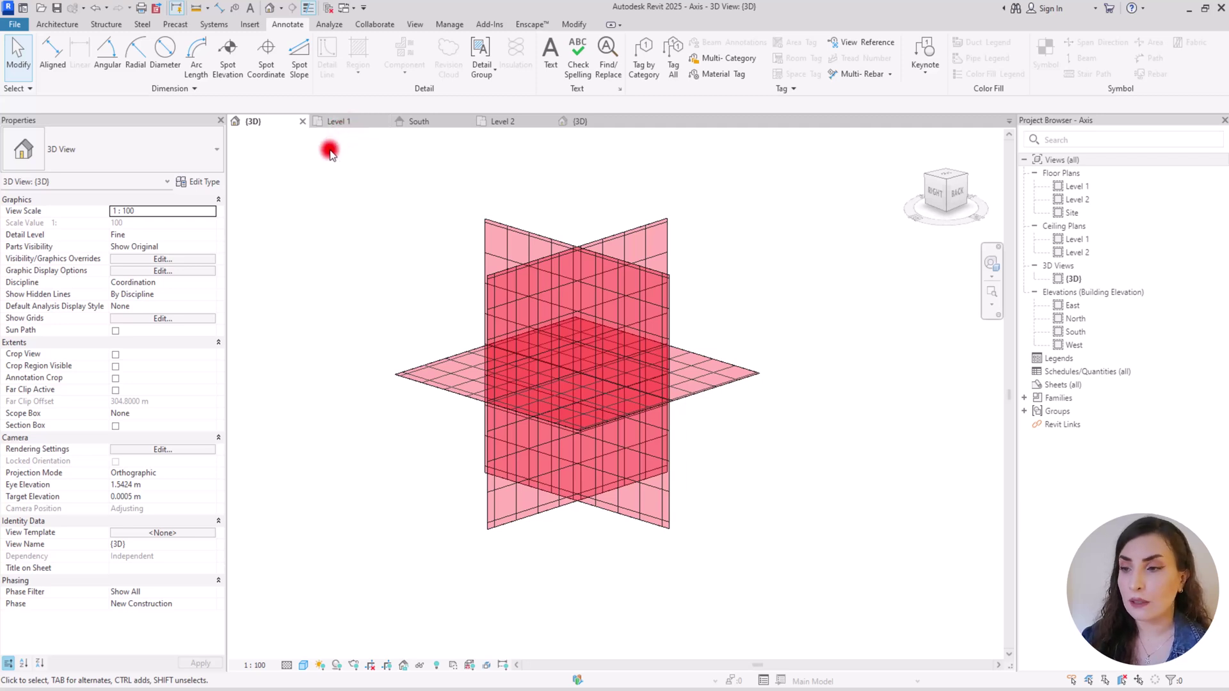
{"action": "left_click", "coordinate": [429, 381]}
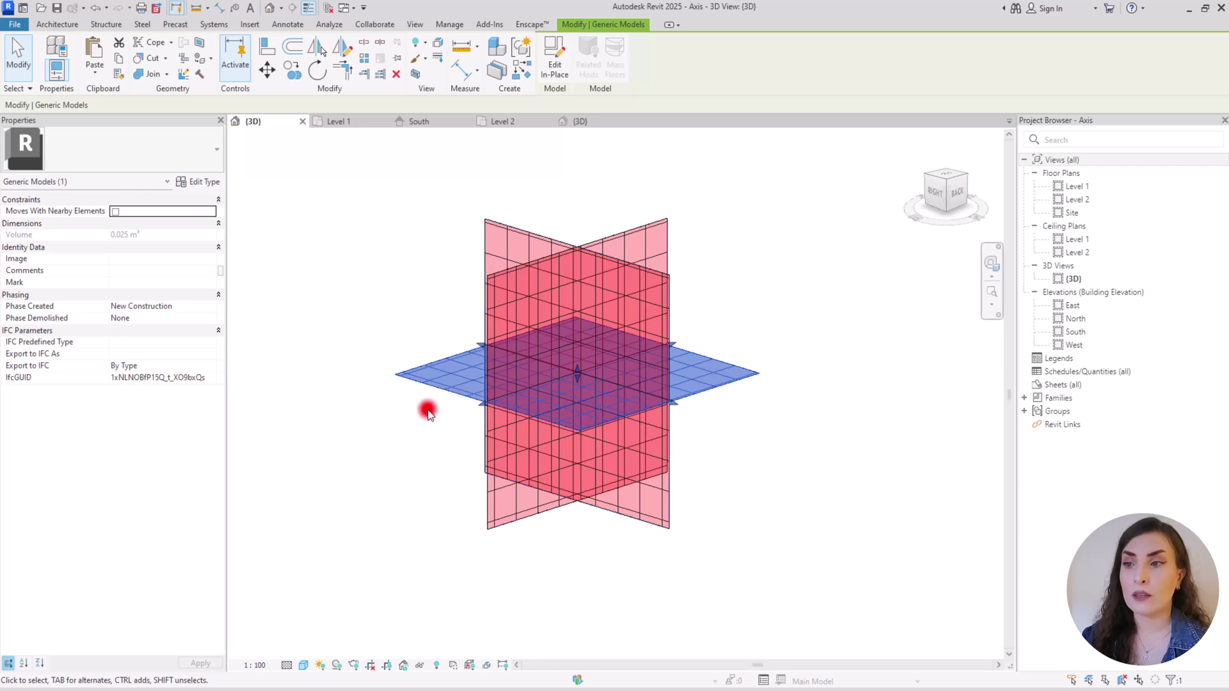
{"action": "left_click", "coordinate": [412, 291]}
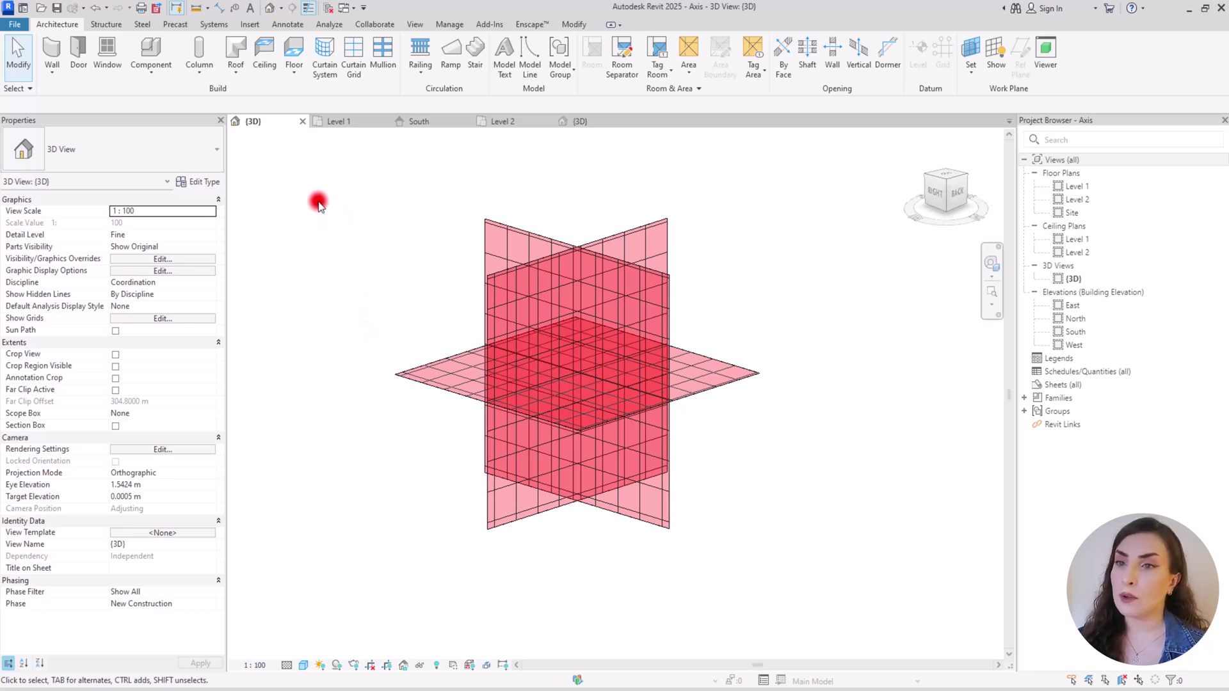
- Place a Collection (178) component on the horizontal plane at Level 1 in the Axis model
{"action": "left_click", "coordinate": [144, 48]}
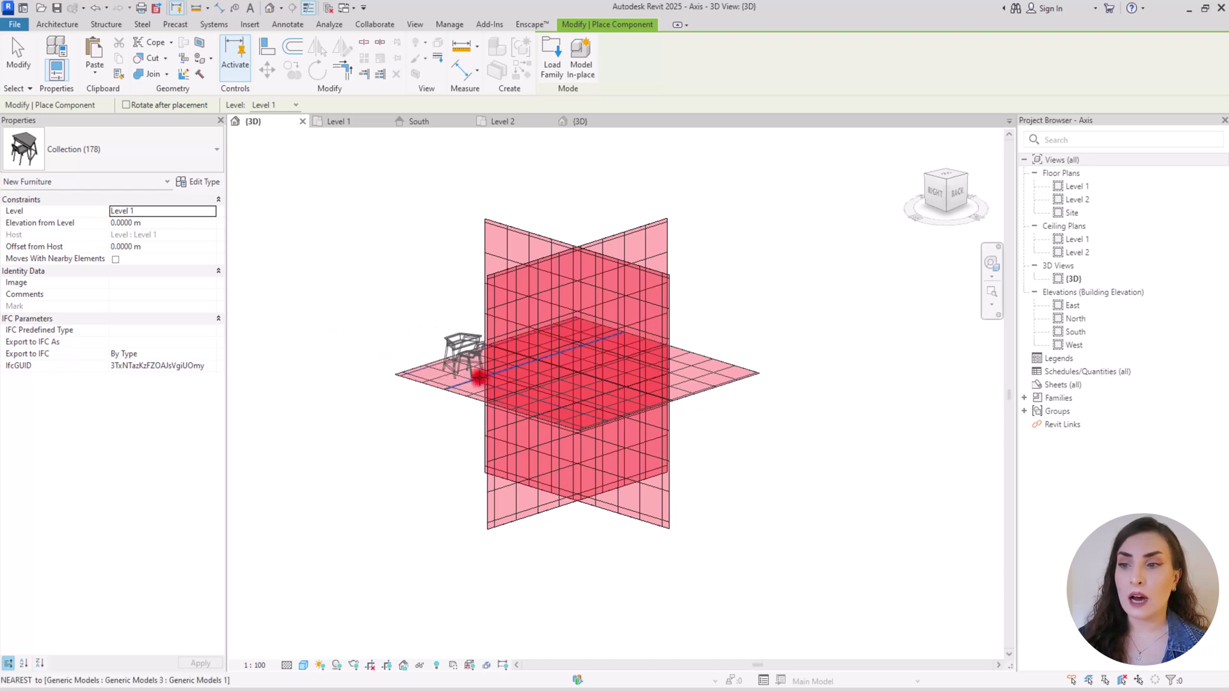
{"action": "left_click", "coordinate": [485, 381]}
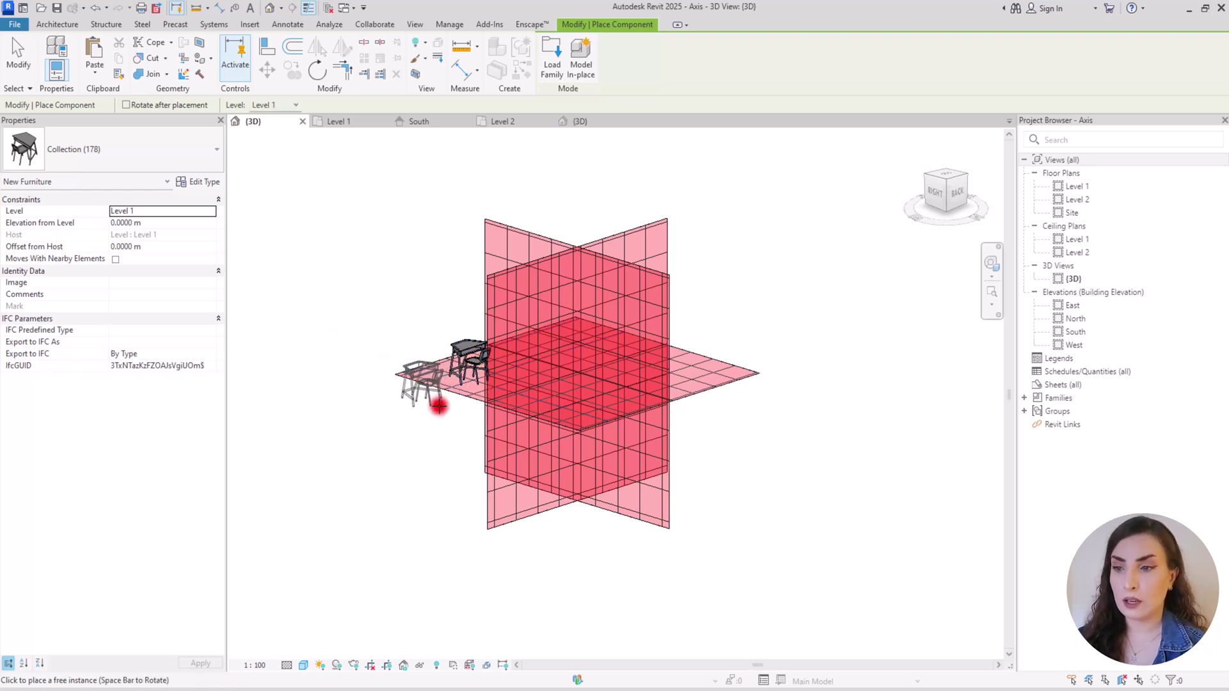
{"action": "key", "text": "Escape"}
- Highlight the horizontal plane and examine from the front how the desk and chair rest on it
{"action": "left_click", "coordinate": [398, 378]}
{"action": "middle_click_drag", "start_coordinate": [497, 436], "coordinate": [731, 354], "text": "shift"}
{"action": "left_click", "coordinate": [920, 210]}
{"action": "scroll", "coordinate": [757, 348], "scroll_direction": "up", "scroll_amount": 5}
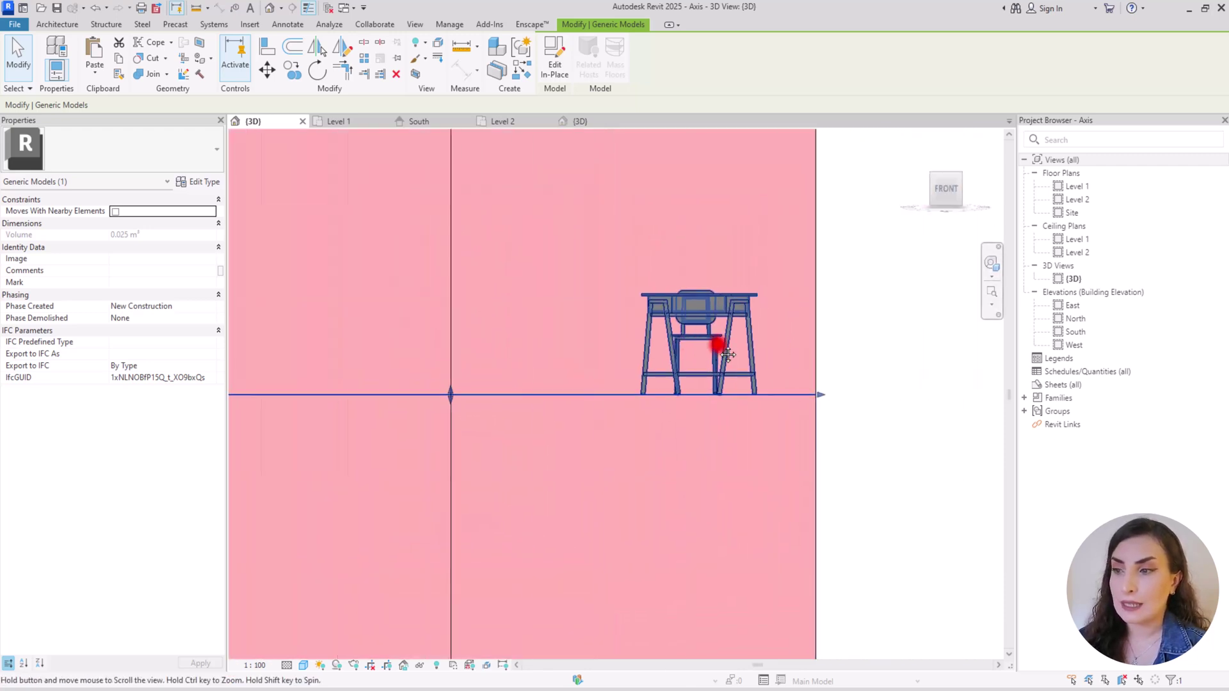
{"action": "scroll", "coordinate": [650, 454], "scroll_direction": "down", "scroll_amount": 4}
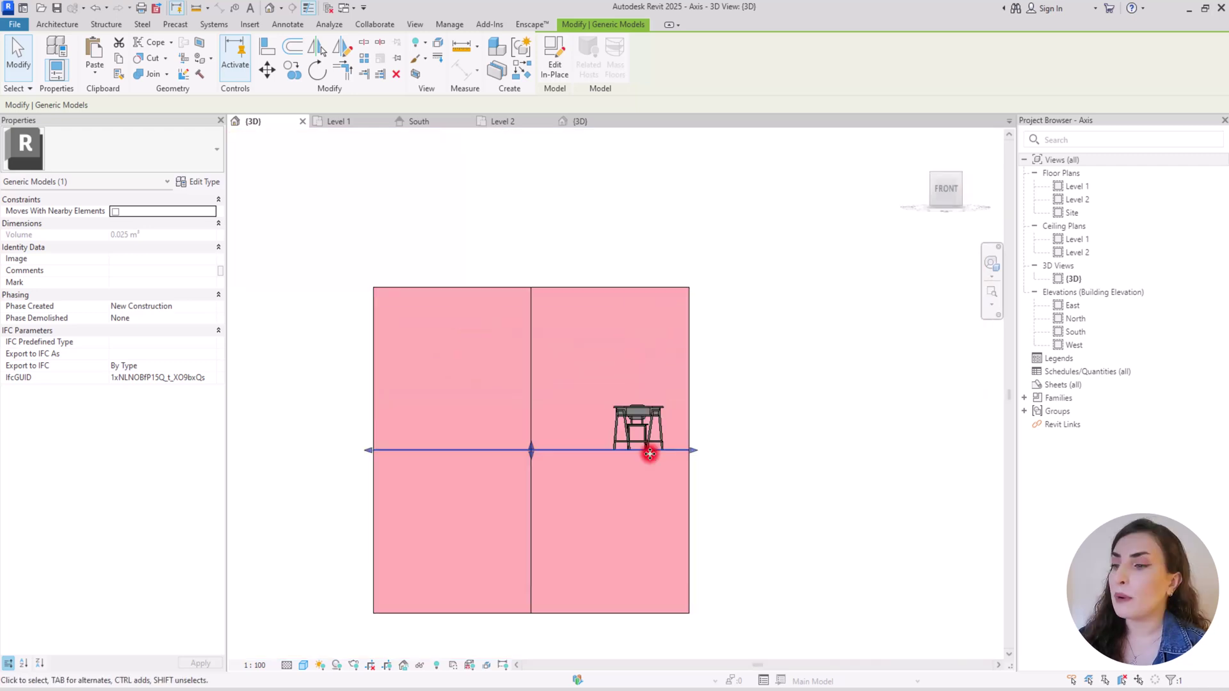
{"action": "scroll", "coordinate": [649, 454], "scroll_direction": "down", "scroll_amount": 3}
- Return to an angled 3D view and highlight one vertical plane to compare it with the furniture's horizontal plane
{"action": "middle_click_drag", "start_coordinate": [736, 419], "coordinate": [384, 505], "text": "shift"}
{"action": "scroll", "coordinate": [612, 393], "scroll_direction": "up", "scroll_amount": 5}
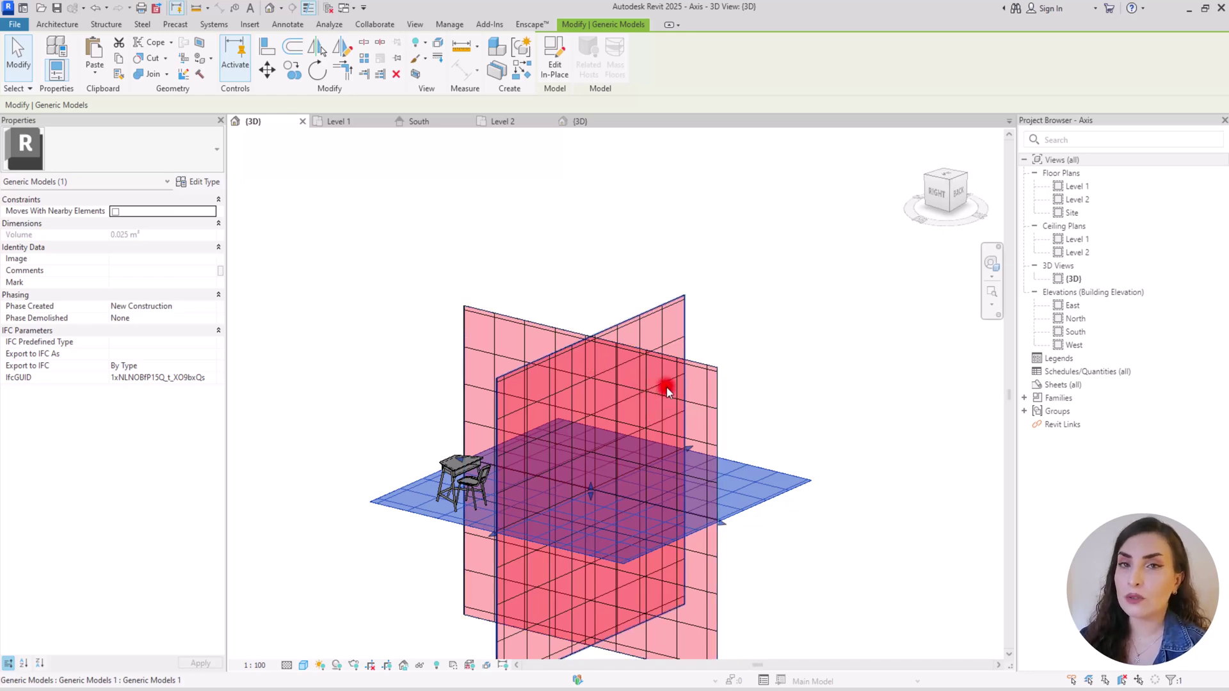
{"action": "middle_click_drag", "start_coordinate": [700, 310], "coordinate": [622, 373], "text": "shift"}
{"action": "left_click", "coordinate": [507, 184]}
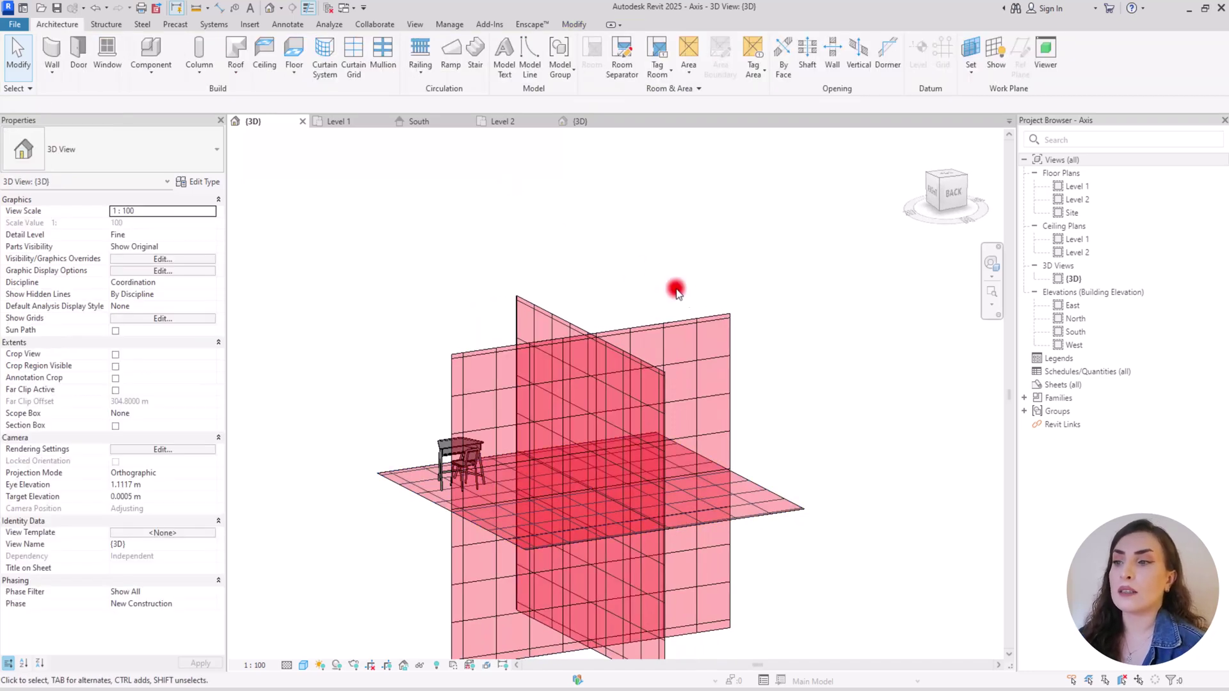
{"action": "left_click", "coordinate": [686, 325]}
{"action": "middle_click_drag", "start_coordinate": [686, 328], "coordinate": [736, 325], "text": "shift"}
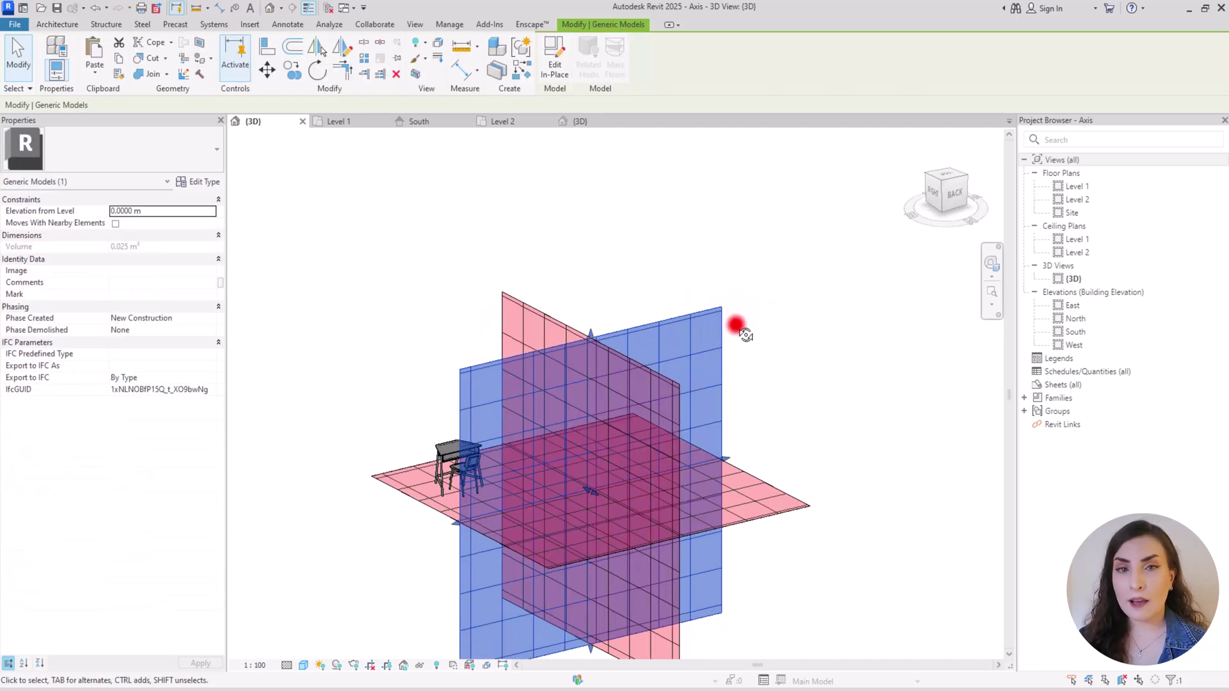
{"action": "left_click", "coordinate": [746, 330]}
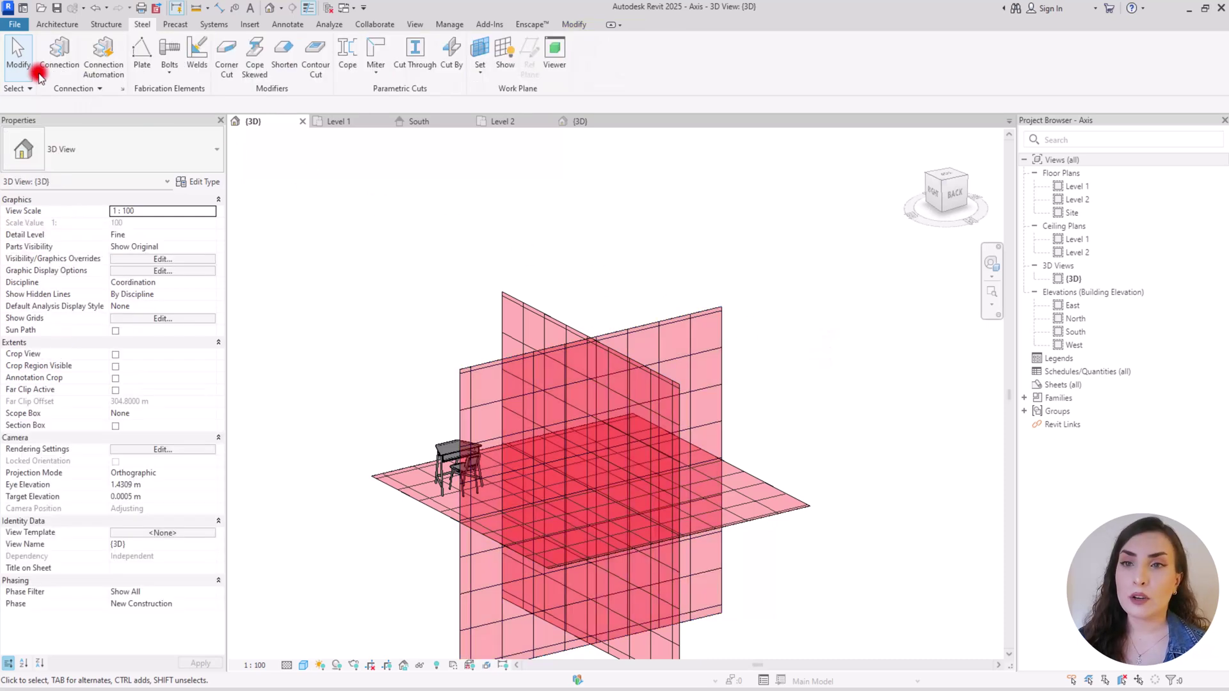
{"action": "left_click", "coordinate": [69, 24]}
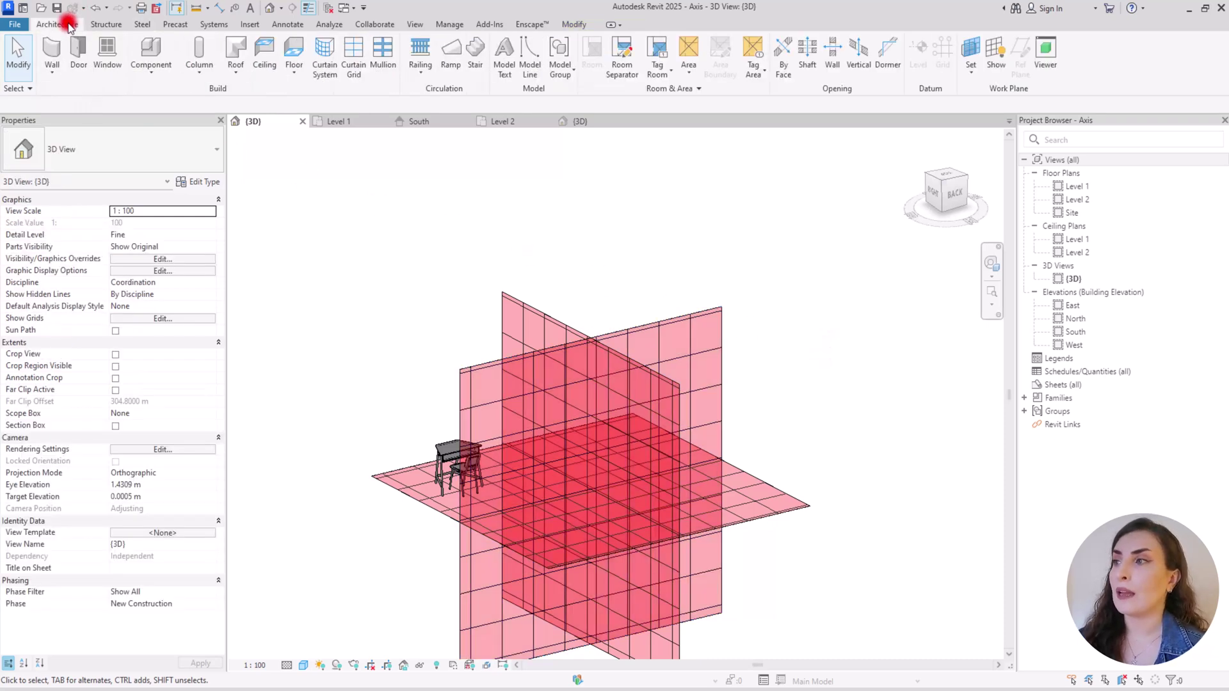
- Set one of the vertical planes as the active work plane using the Pick a plane option, and display the work plane
{"action": "left_click", "coordinate": [971, 69]}
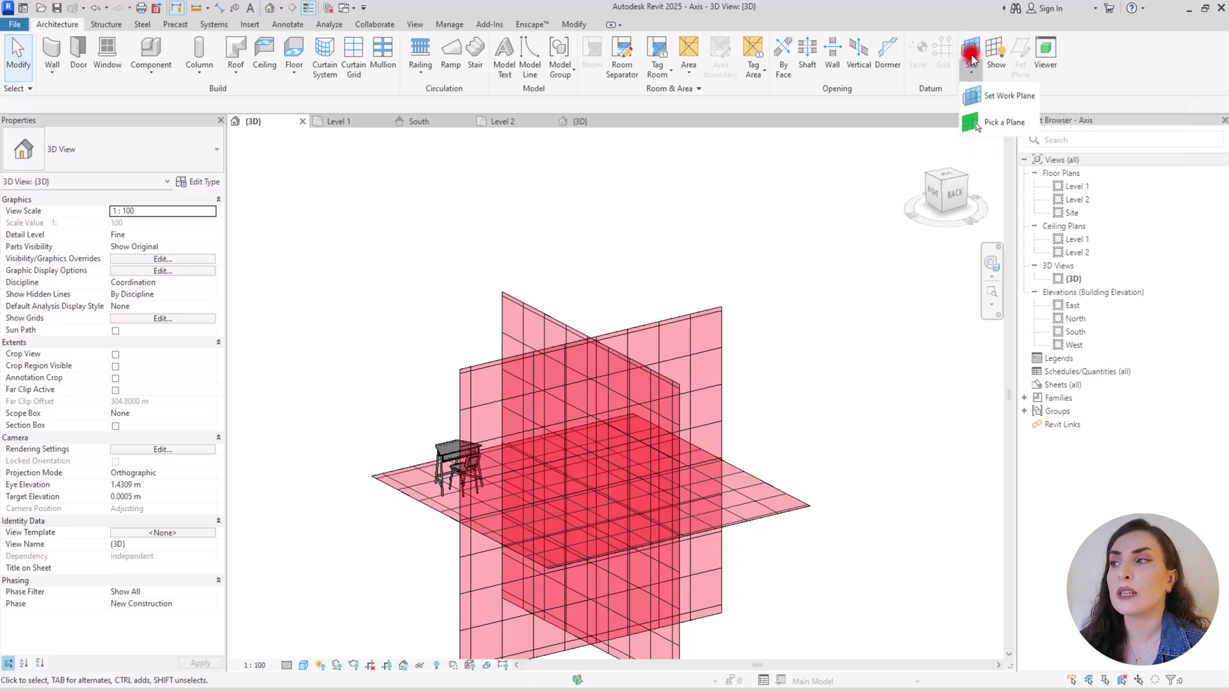
{"action": "left_click", "coordinate": [1002, 103]}
{"action": "left_click", "coordinate": [747, 314]}
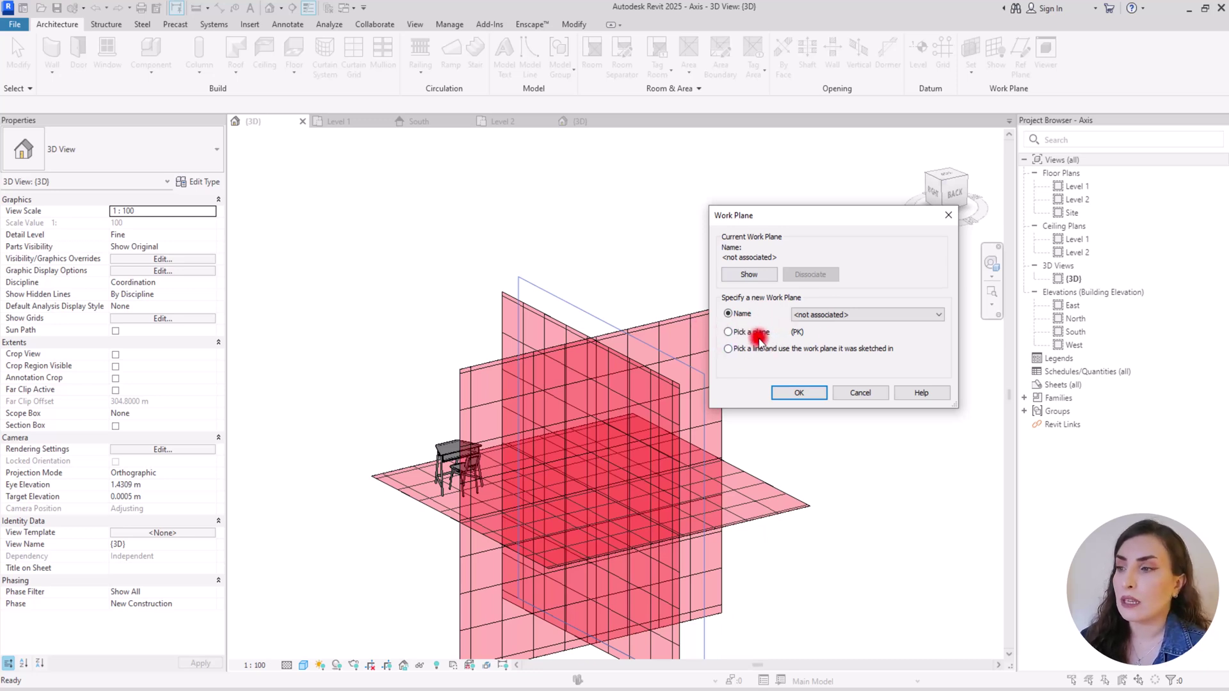
{"action": "left_click", "coordinate": [848, 312]}
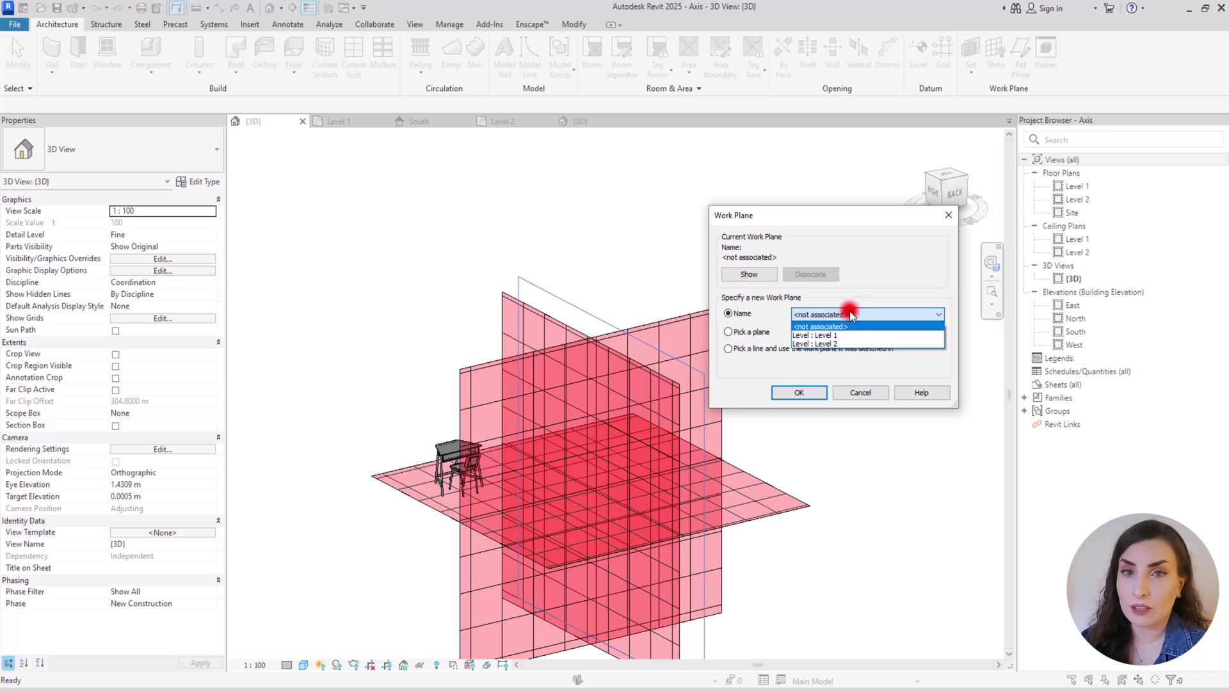
{"action": "left_click", "coordinate": [850, 313]}
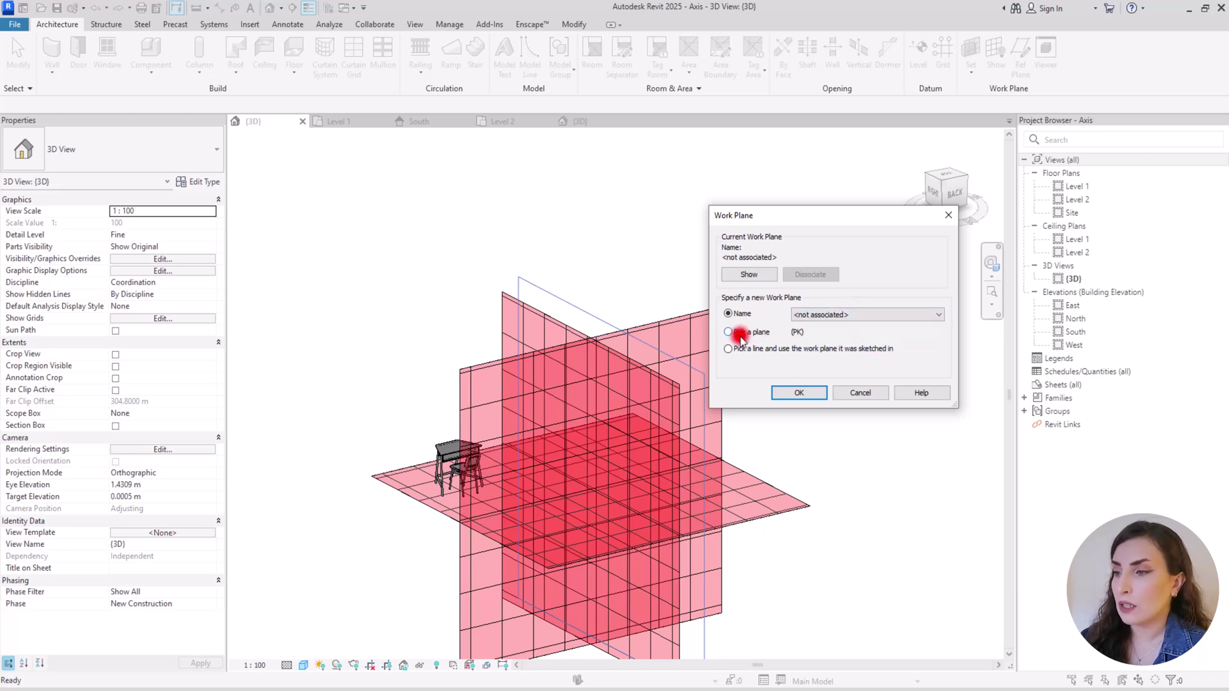
{"action": "left_click", "coordinate": [791, 392]}
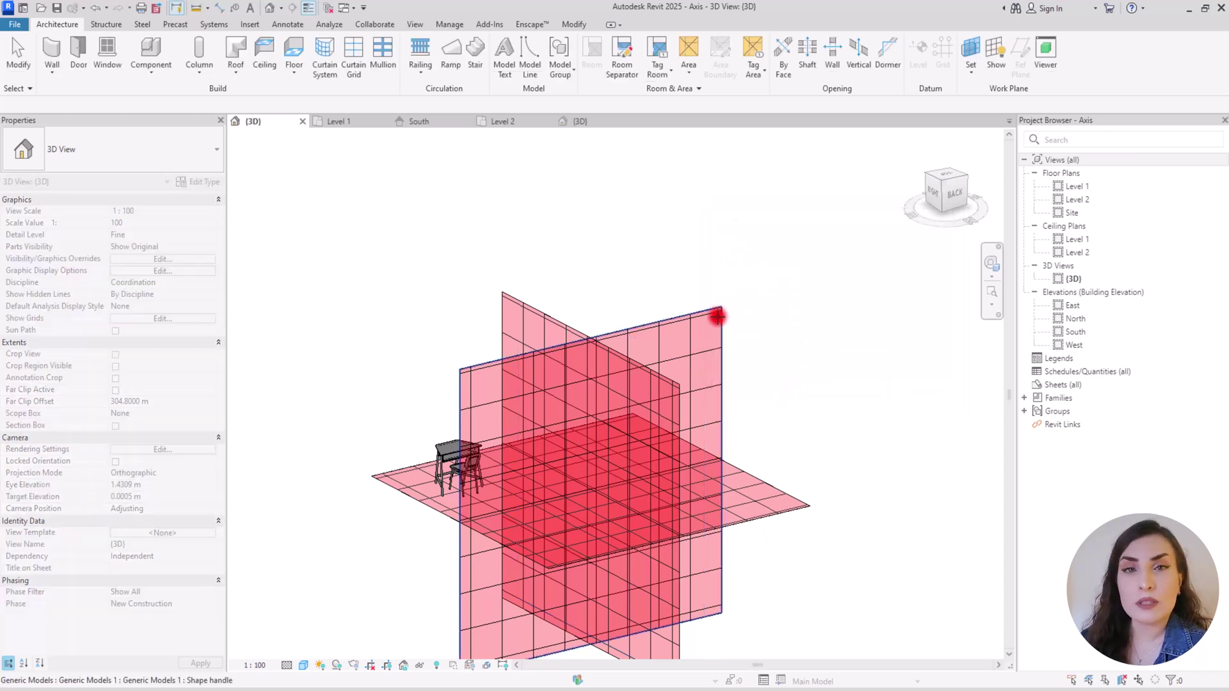
{"action": "left_click", "coordinate": [717, 316]}
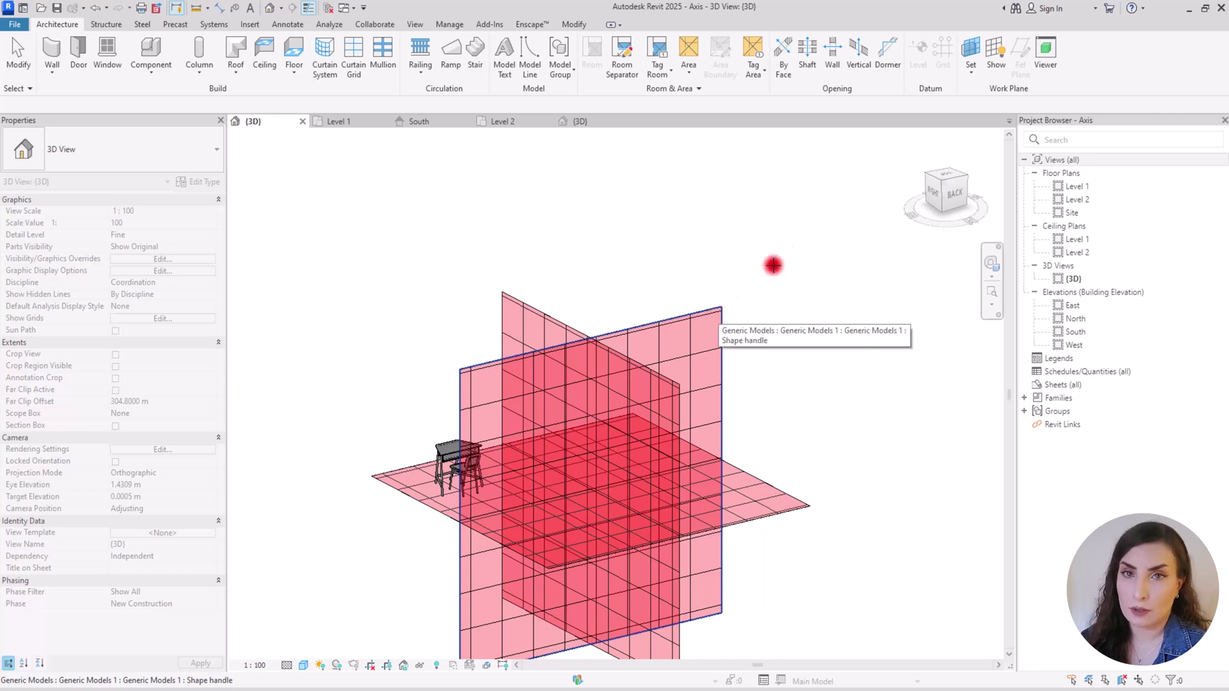
{"action": "left_click", "coordinate": [996, 58]}
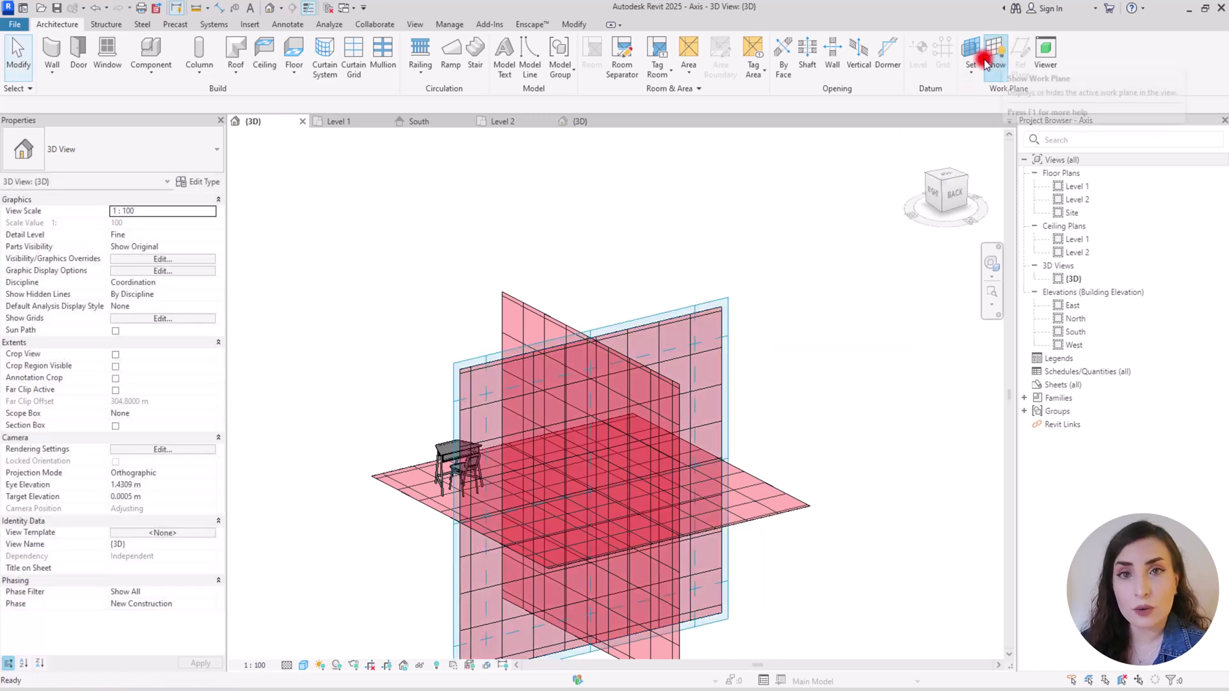
- Stretch the displayed work plane grid outward at both sides and upward so it extends well beyond the vertical plane
{"action": "left_click", "coordinate": [728, 299]}
{"action": "left_click_drag", "start_coordinate": [731, 456], "coordinate": [880, 423]}
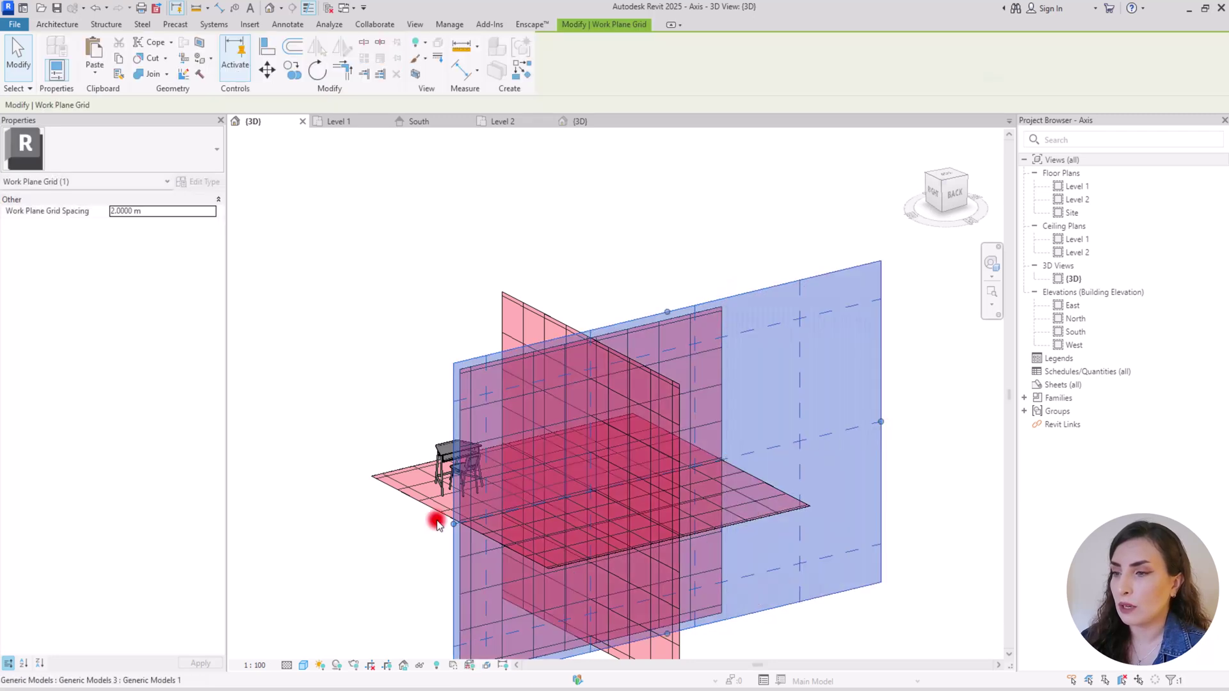
{"action": "left_click_drag", "start_coordinate": [451, 518], "coordinate": [318, 538]}
{"action": "left_click_drag", "start_coordinate": [601, 357], "coordinate": [606, 252]}
{"action": "scroll", "coordinate": [606, 252], "scroll_direction": "down", "scroll_amount": 4}
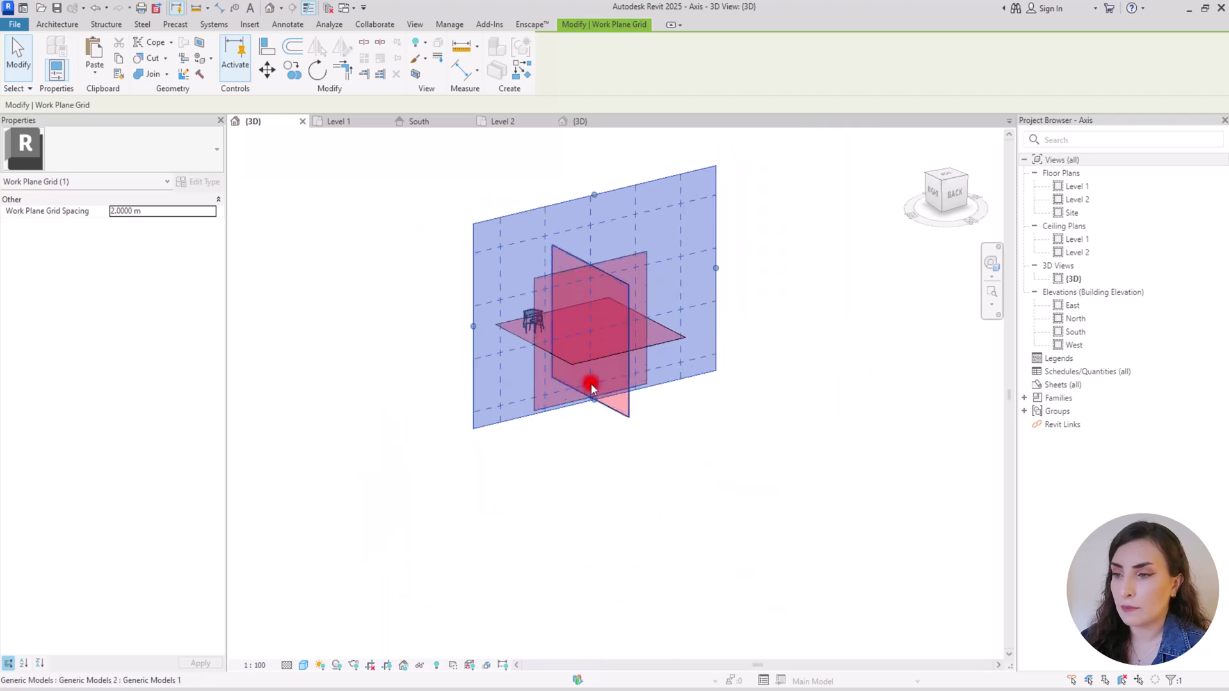
{"action": "left_click", "coordinate": [625, 505]}
{"action": "scroll", "coordinate": [548, 307], "scroll_direction": "up", "scroll_amount": 4}
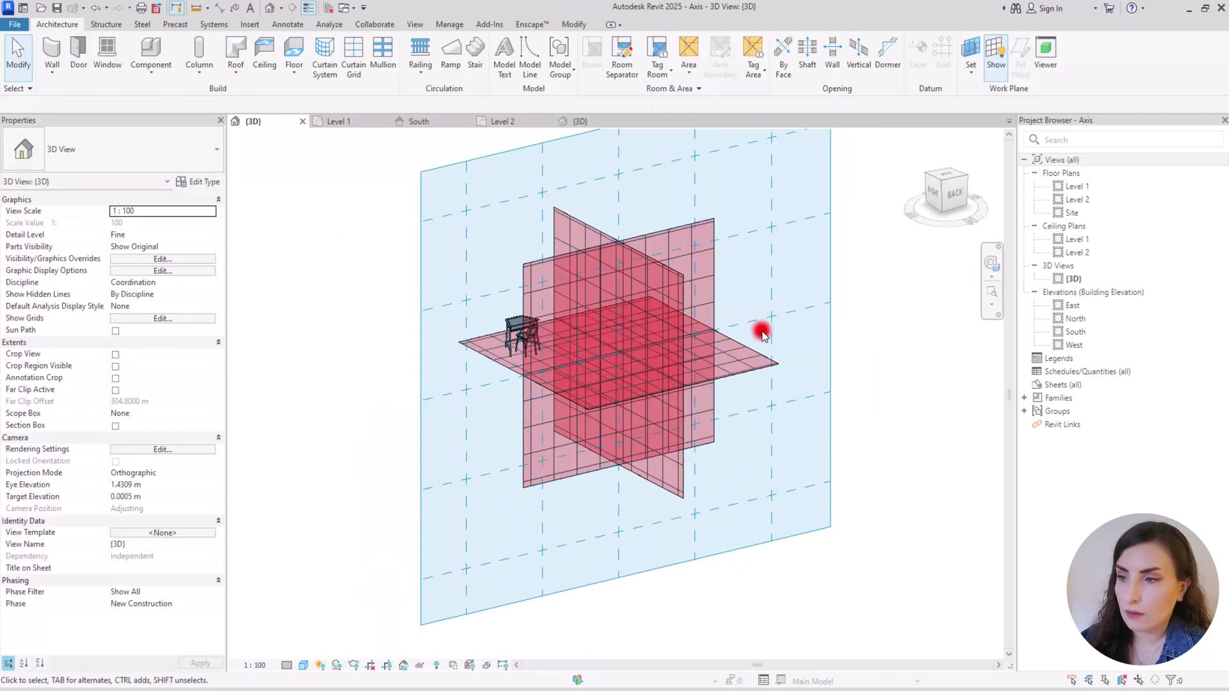
- Start a Model In-Place component in the Generic Models category and accept the default name
{"action": "middle_click_drag", "start_coordinate": [749, 344], "coordinate": [661, 376], "text": "shift"}
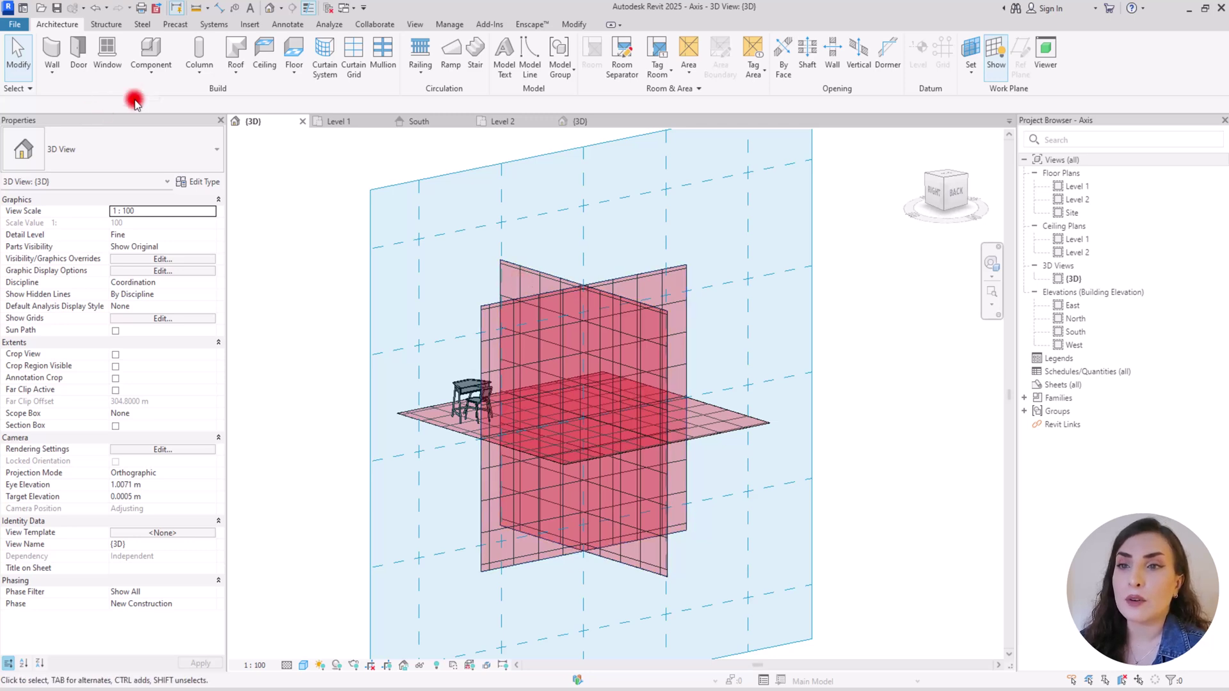
{"action": "left_click", "coordinate": [152, 69]}
{"action": "left_click", "coordinate": [176, 128]}
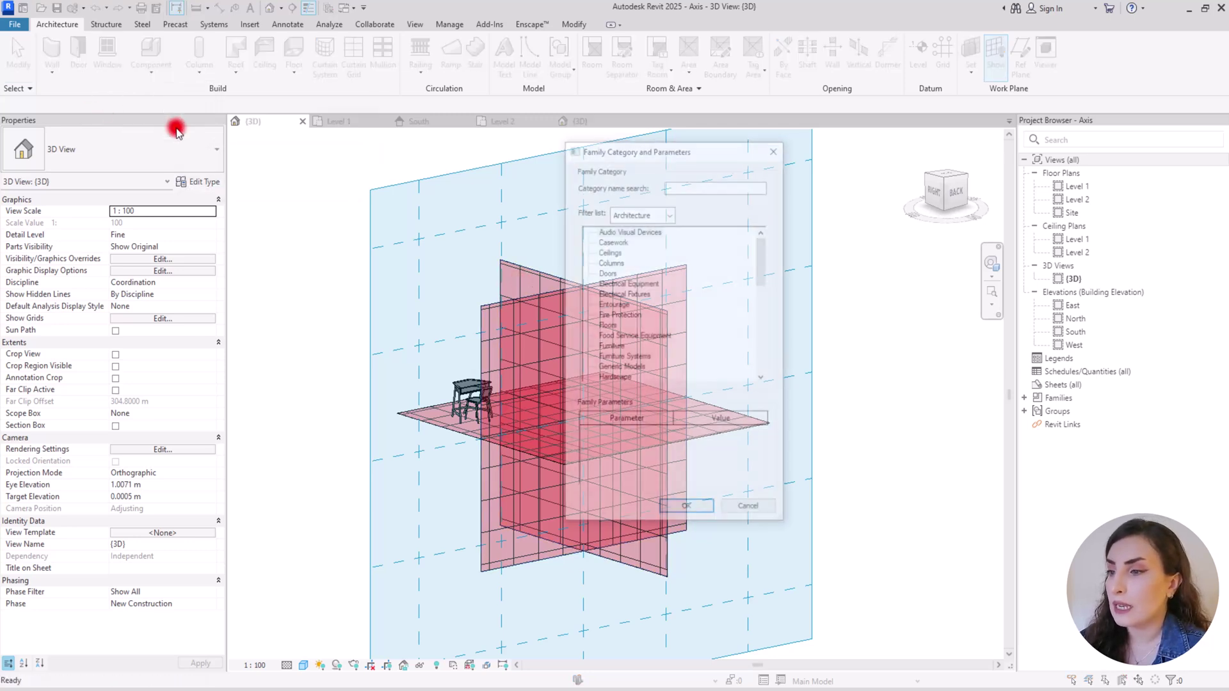
{"action": "left_click", "coordinate": [618, 367]}
{"action": "left_click", "coordinate": [687, 510]}
{"action": "left_click", "coordinate": [611, 375]}
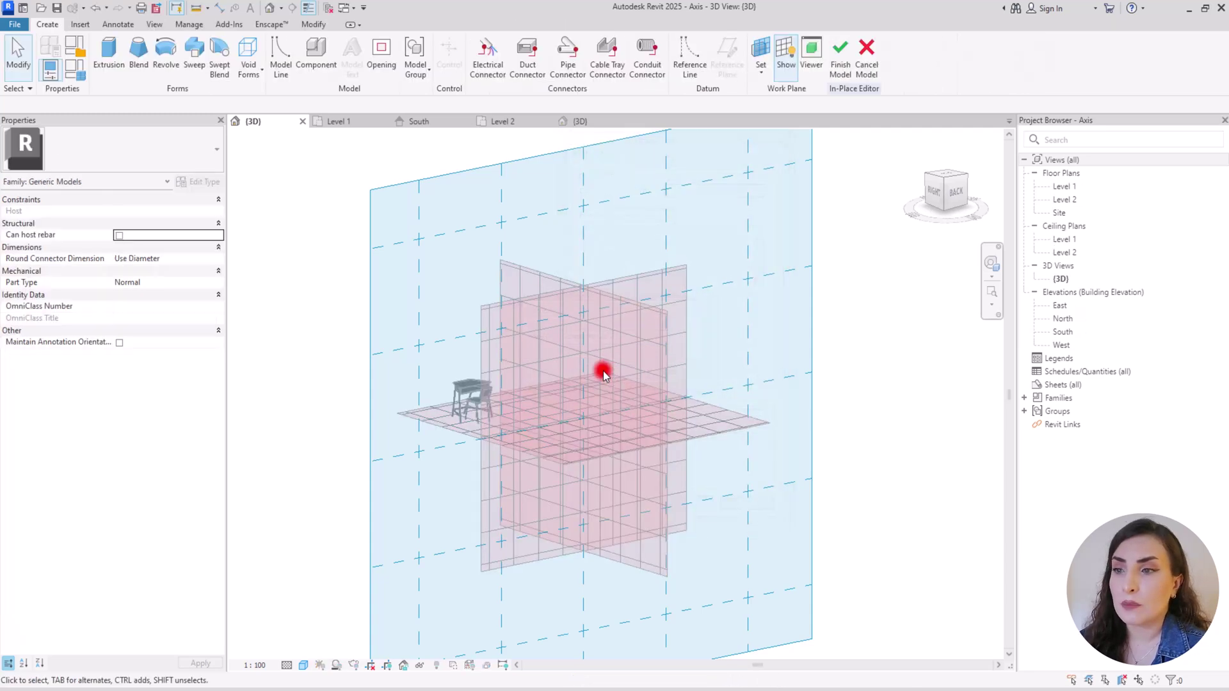
- Sketch a rectangle on the vertical work plane above the horizontal plane, extrude it 0.25 m, and finish the in-place model
{"action": "left_click", "coordinate": [106, 72]}
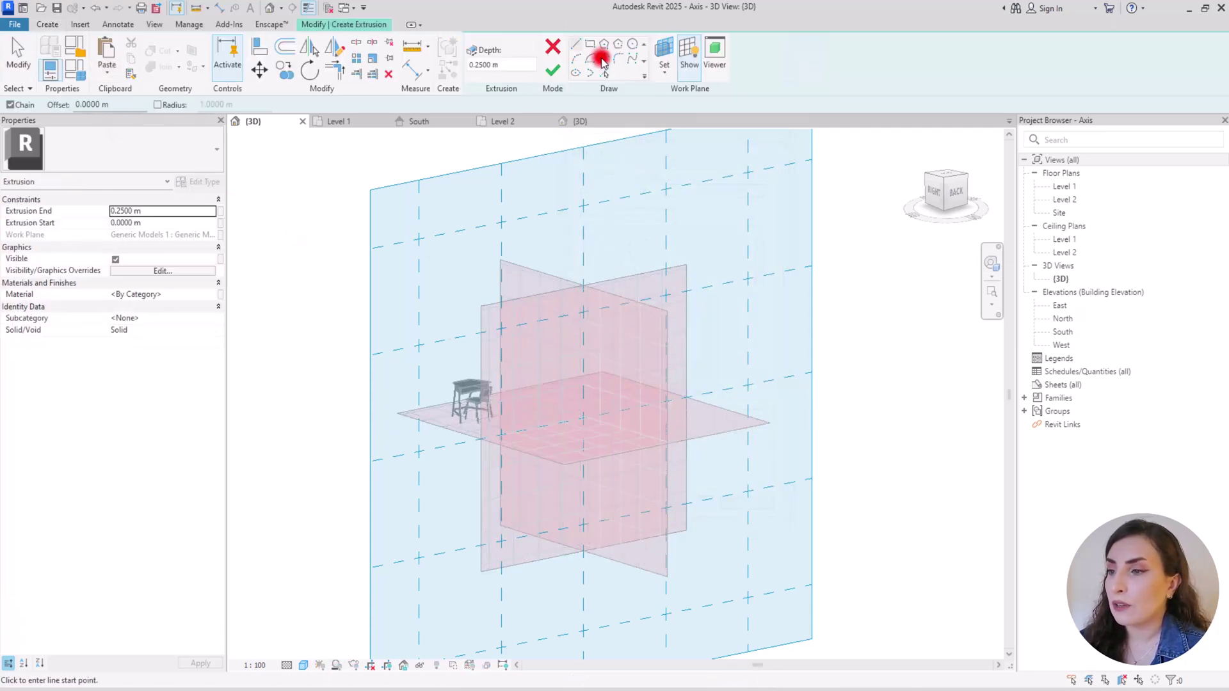
{"action": "left_click", "coordinate": [591, 49]}
{"action": "left_click", "coordinate": [553, 328]}
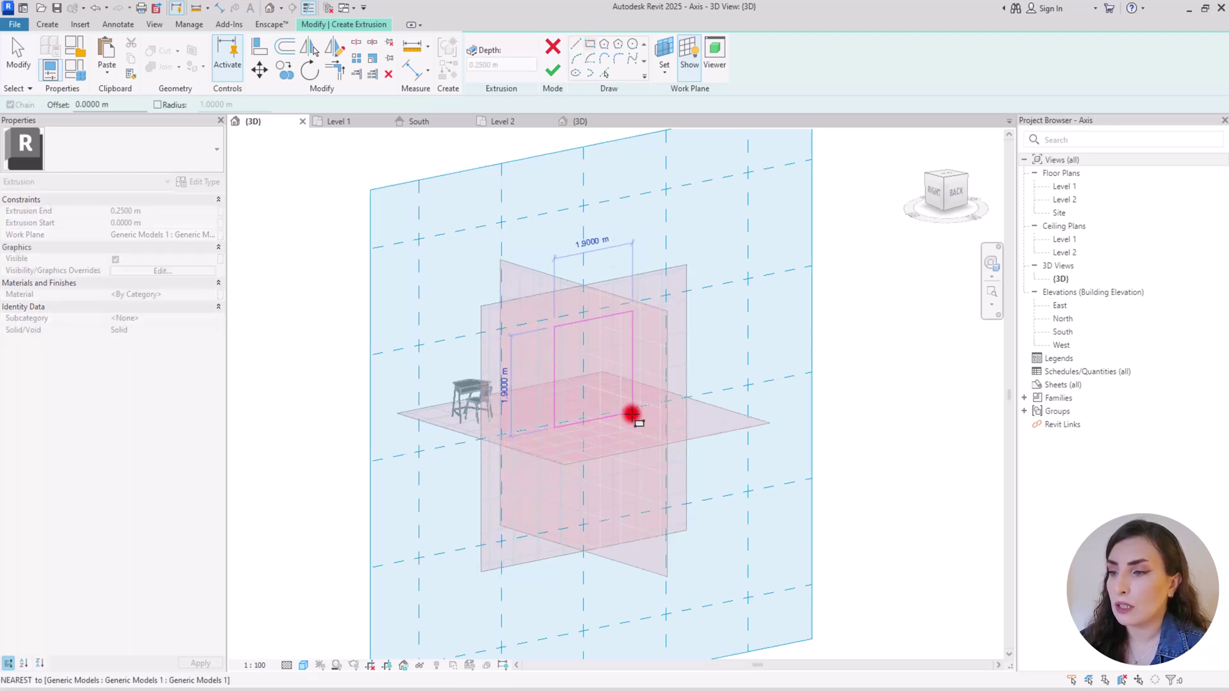
{"action": "left_click", "coordinate": [613, 361]}
{"action": "key", "text": "Escape"}
{"action": "key", "text": "Escape"}
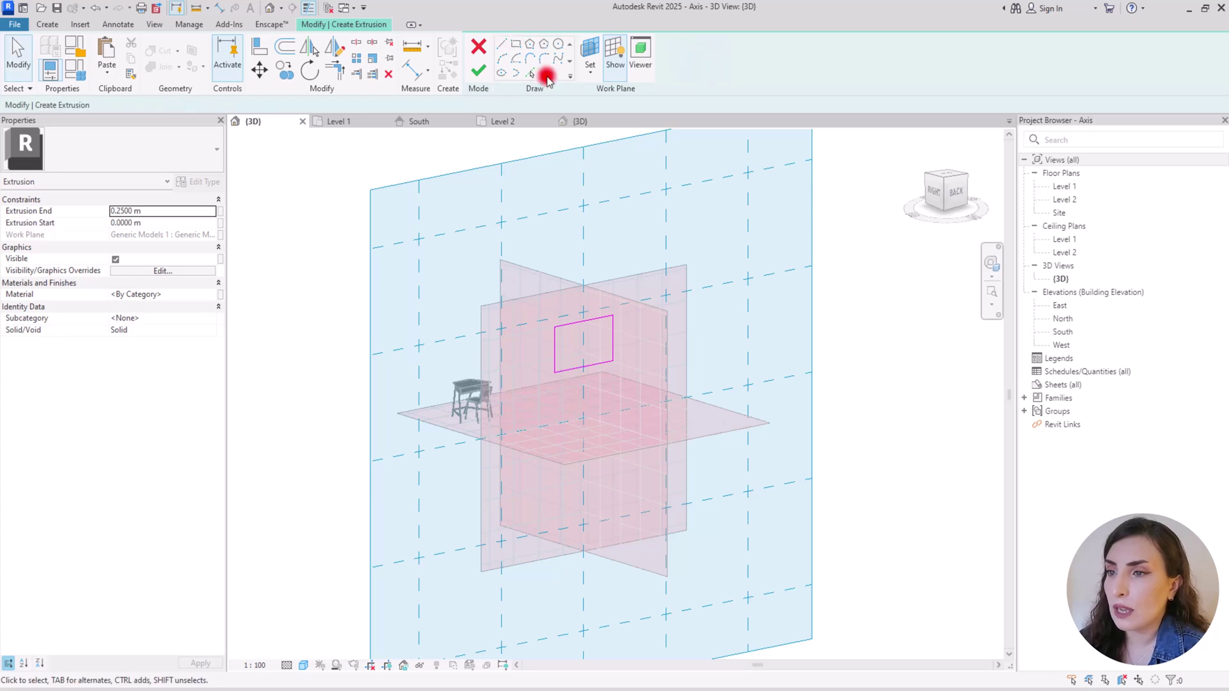
{"action": "left_click", "coordinate": [474, 76]}
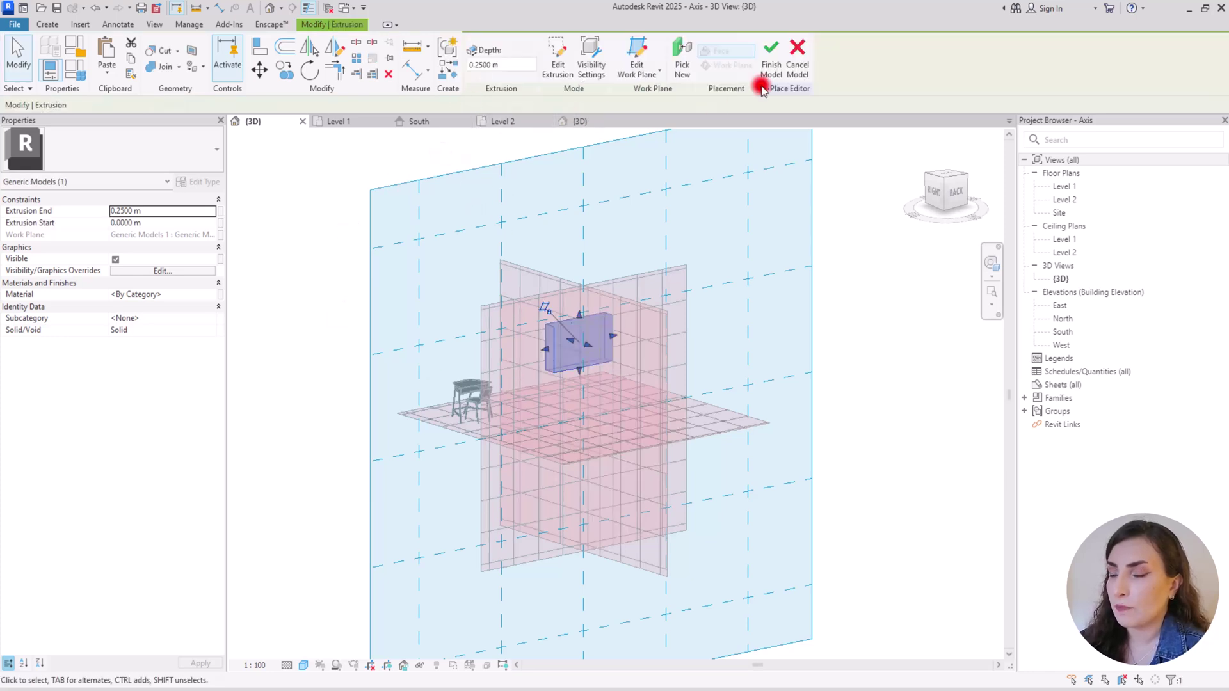
{"action": "left_click", "coordinate": [425, 393]}
- Examine from the side how the extruded box sits against the vertical work plane, highlighting the box and the work plane grid
{"action": "middle_click_drag", "start_coordinate": [425, 392], "coordinate": [776, 346], "text": "shift"}
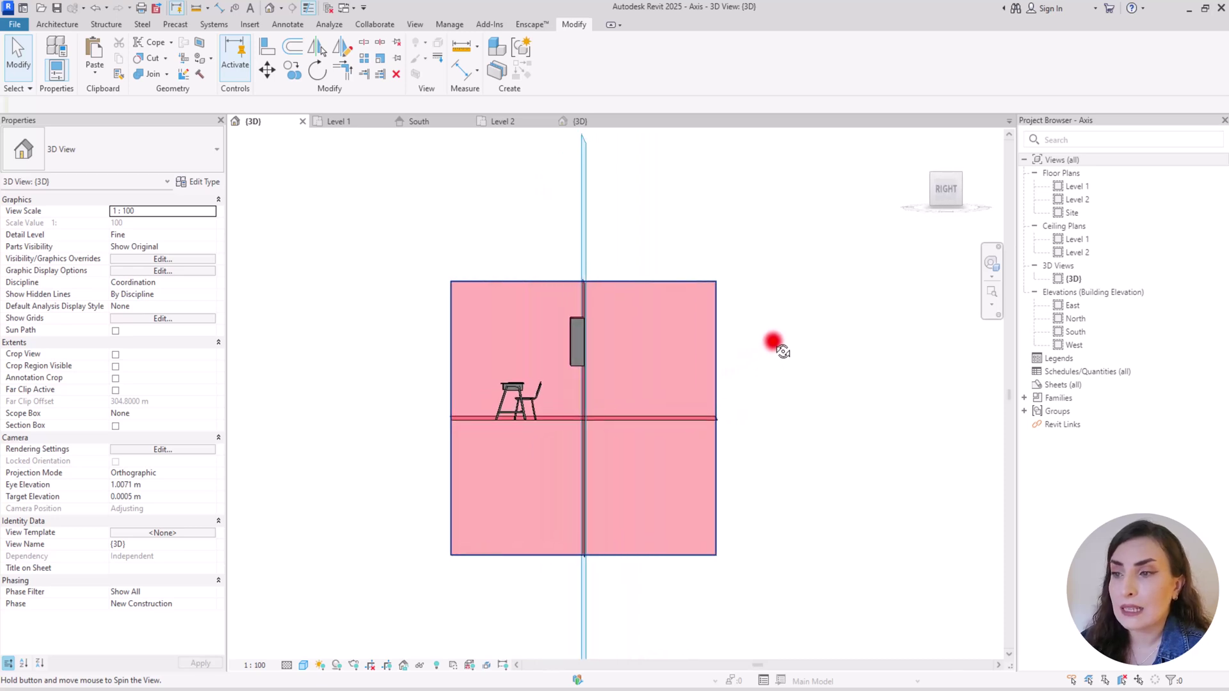
{"action": "scroll", "coordinate": [571, 336], "scroll_direction": "up", "scroll_amount": 5}
{"action": "left_click", "coordinate": [572, 336]}
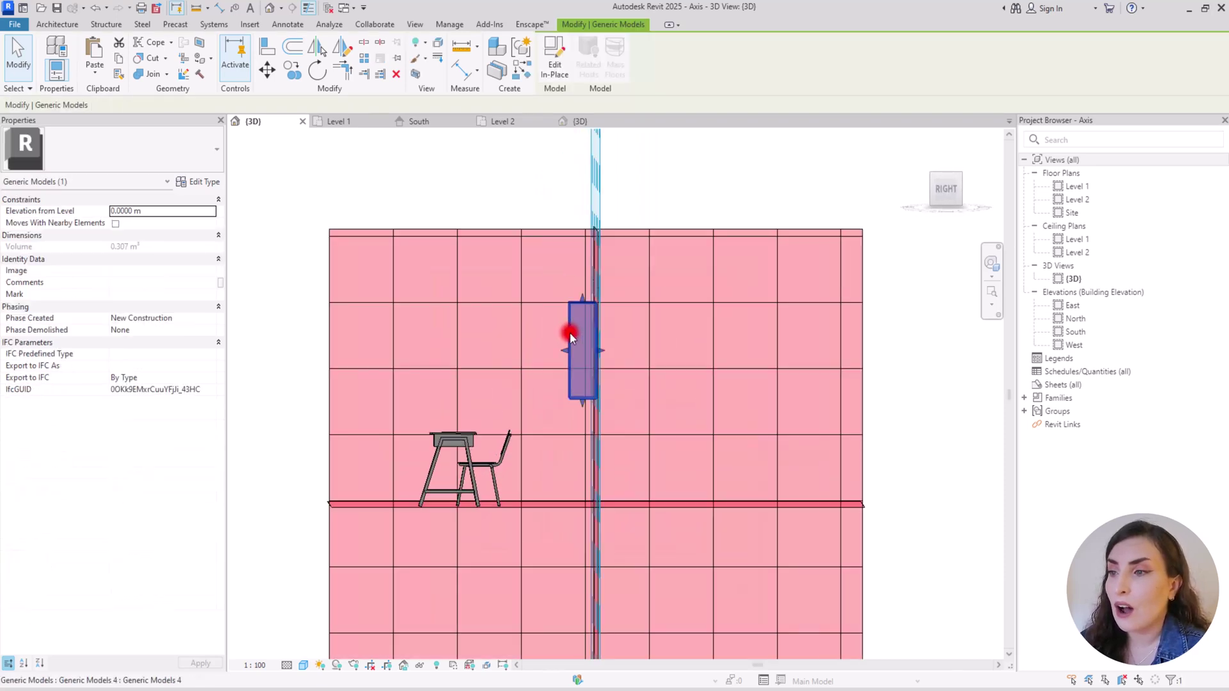
{"action": "scroll", "coordinate": [570, 424], "scroll_direction": "down", "scroll_amount": 2}
{"action": "left_click", "coordinate": [589, 266]}
{"action": "scroll", "coordinate": [576, 324], "scroll_direction": "down", "scroll_amount": 3}
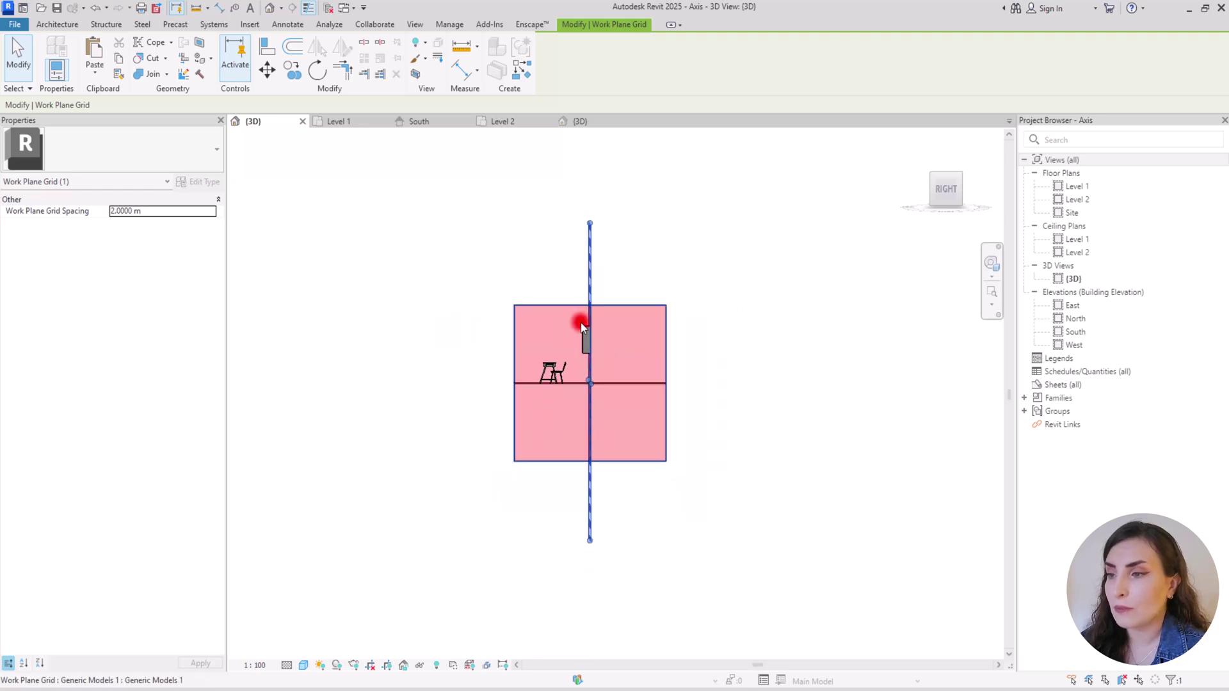
- Edit the extruded box in place and set its Extrusion End to -0.25 m
{"action": "middle_click_drag", "start_coordinate": [569, 352], "coordinate": [626, 472], "text": "shift"}
{"action": "left_click", "coordinate": [593, 349]}
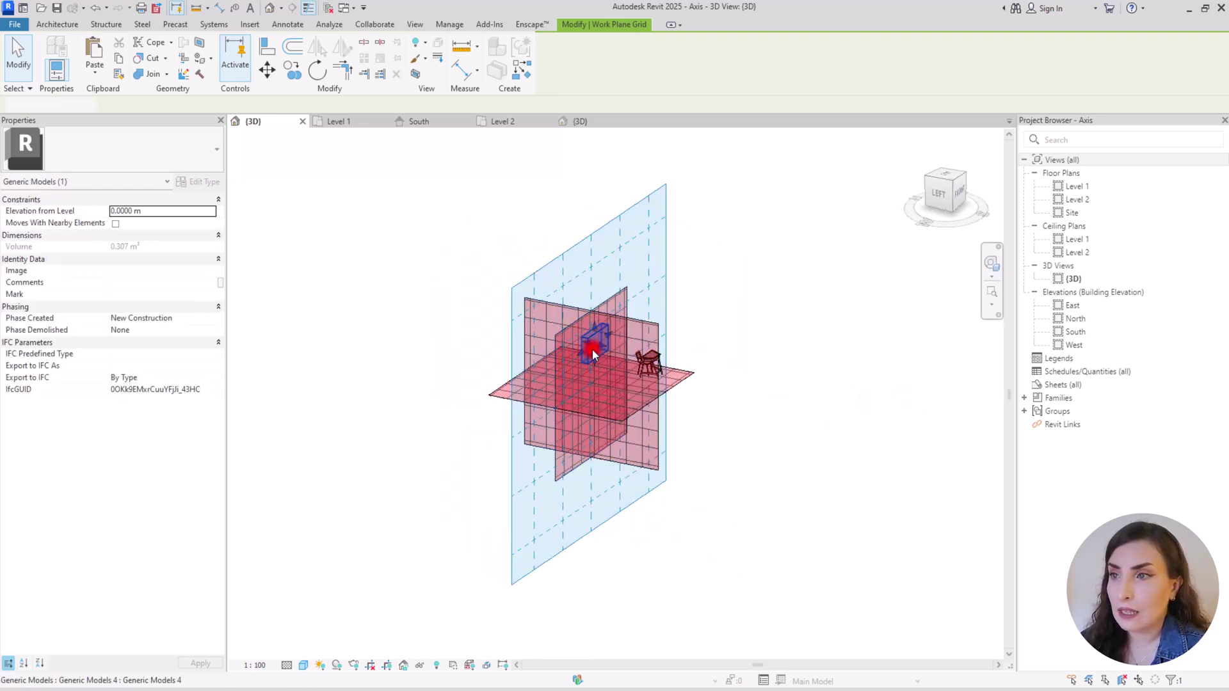
{"action": "left_click", "coordinate": [554, 61]}
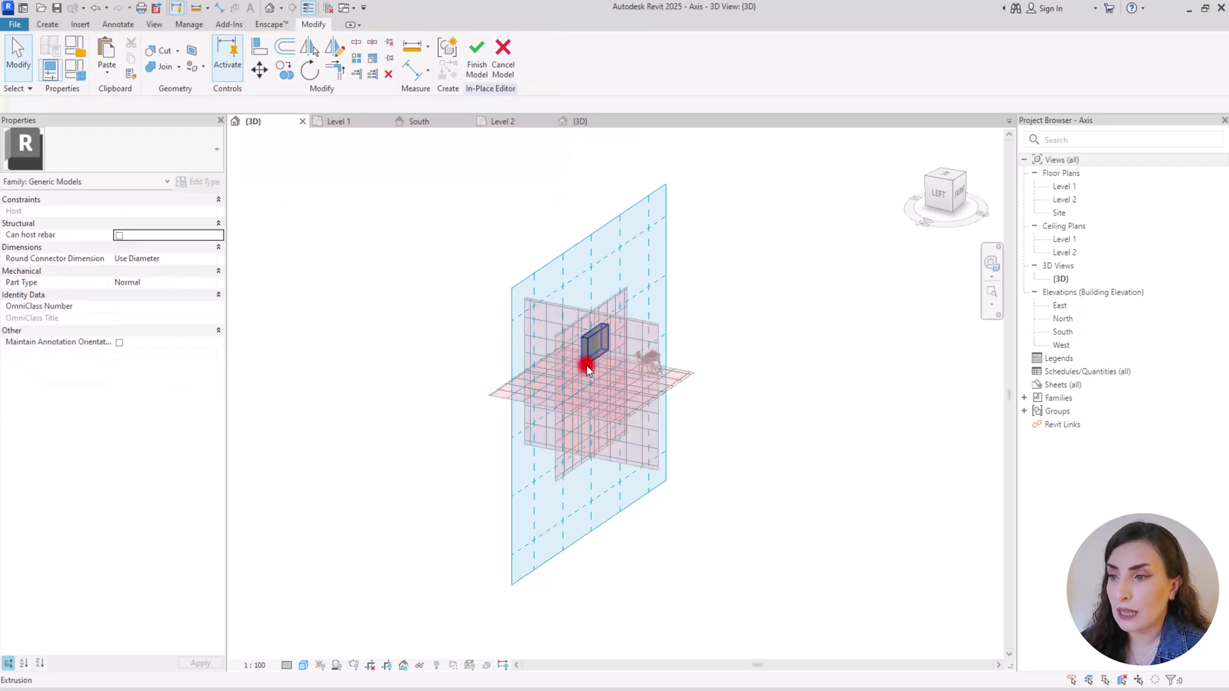
{"action": "left_click", "coordinate": [590, 352]}
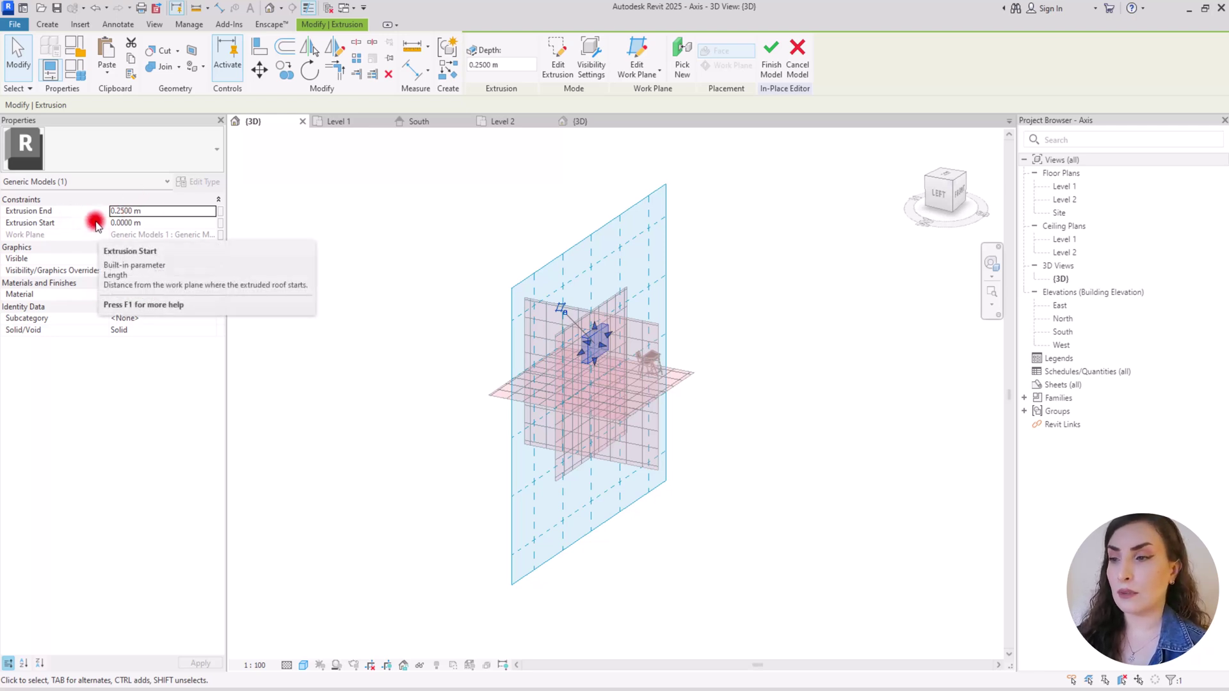
{"action": "left_click", "coordinate": [121, 211]}
{"action": "left_click_drag", "start_coordinate": [149, 212], "coordinate": [117, 214]}
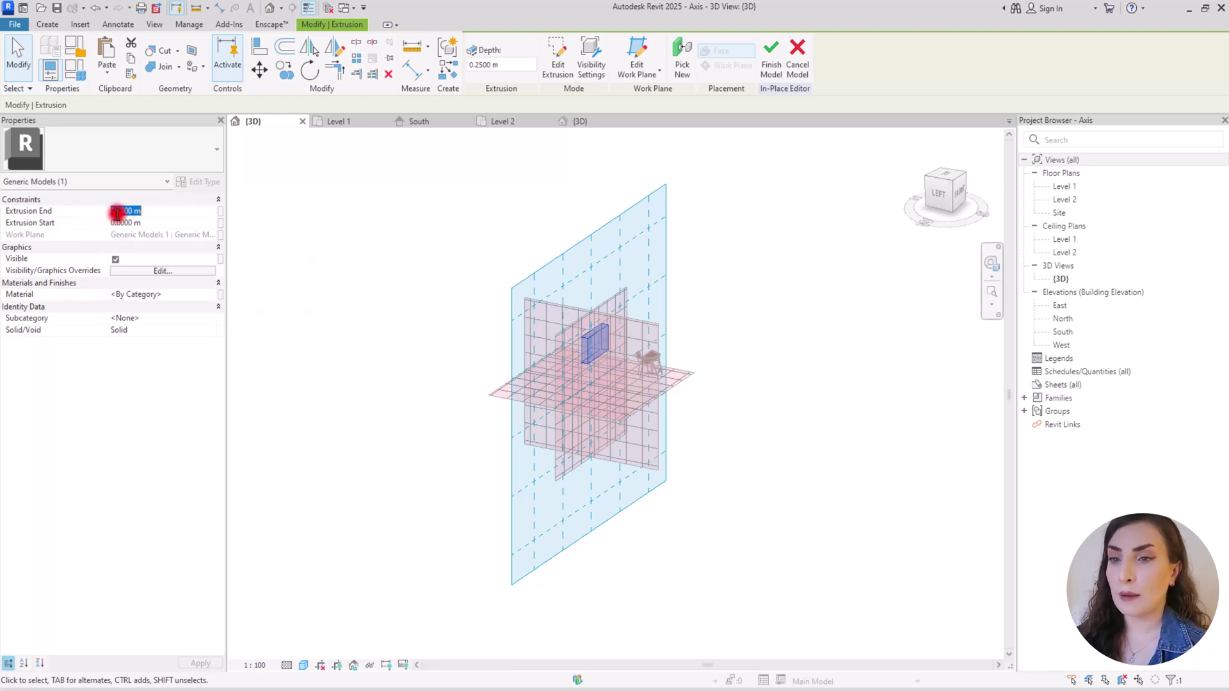
{"action": "left_click", "coordinate": [69, 266]}
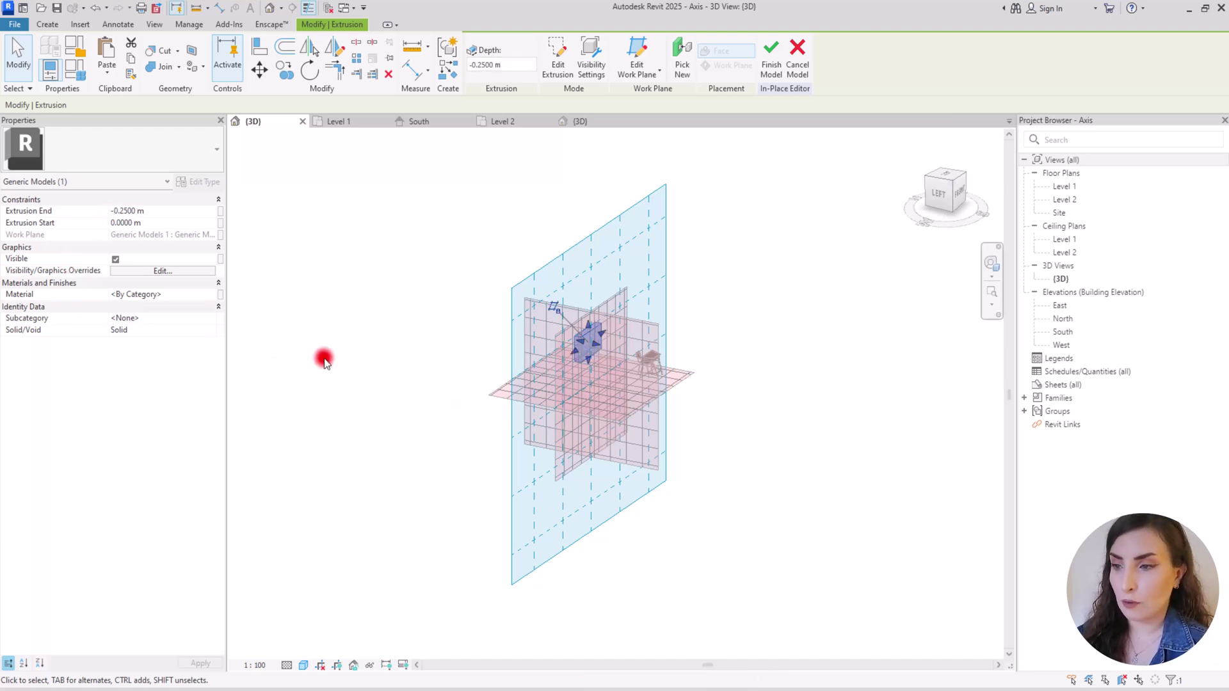
- Finish the in-place edit of the box and inspect its position relative to the vertical work plane
{"action": "left_click", "coordinate": [363, 372]}
{"action": "middle_click_drag", "start_coordinate": [422, 385], "coordinate": [644, 384], "text": "shift"}
{"action": "scroll", "coordinate": [586, 357], "scroll_direction": "up", "scroll_amount": 3}
{"action": "middle_click_drag", "start_coordinate": [585, 357], "coordinate": [486, 348], "text": "shift"}
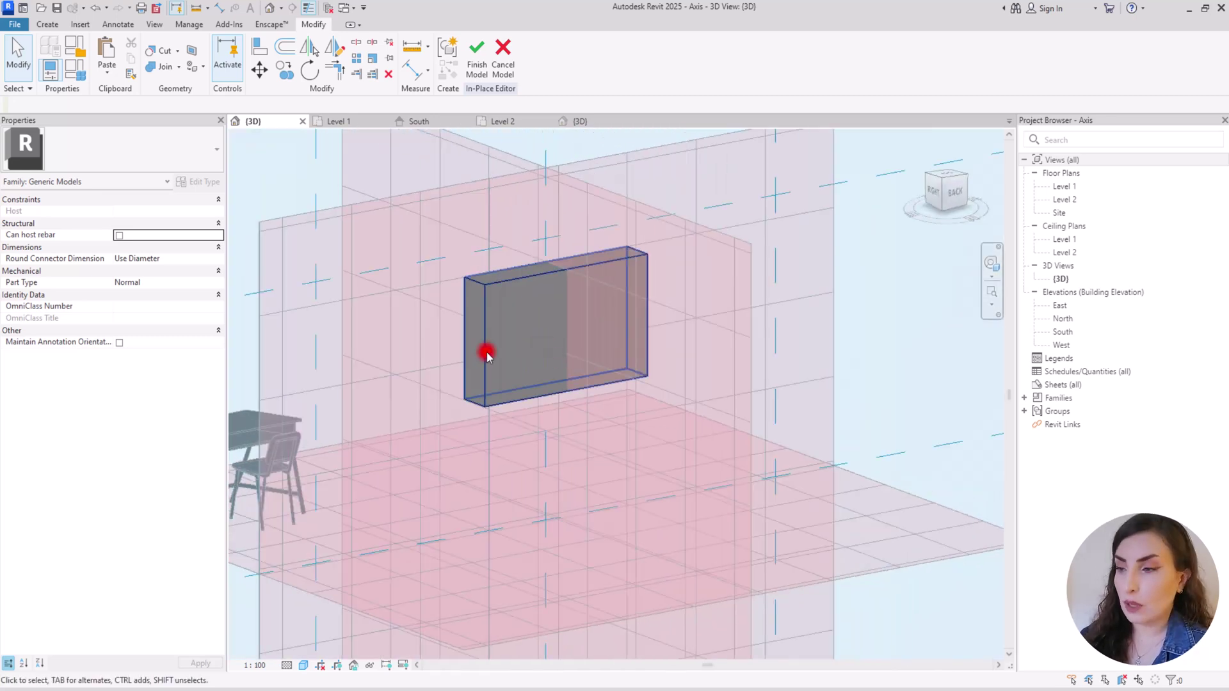
{"action": "scroll", "coordinate": [476, 358], "scroll_direction": "down", "scroll_amount": 5}
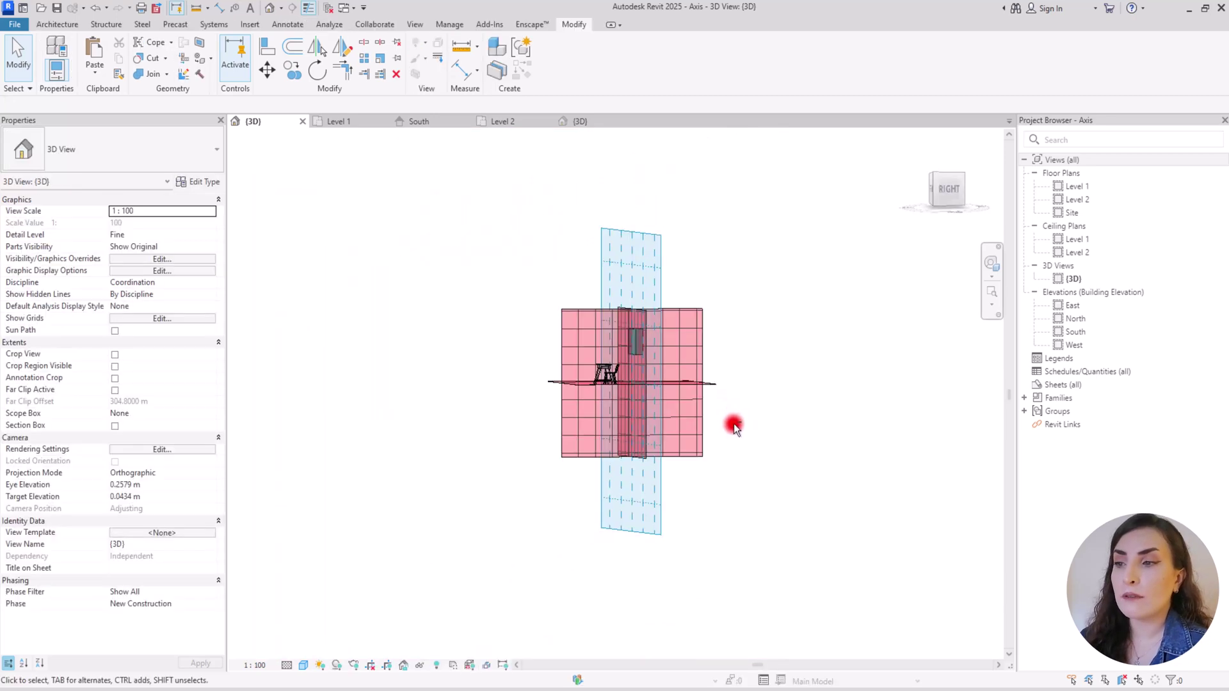
{"action": "middle_click_drag", "start_coordinate": [733, 423], "coordinate": [574, 381], "text": "shift"}
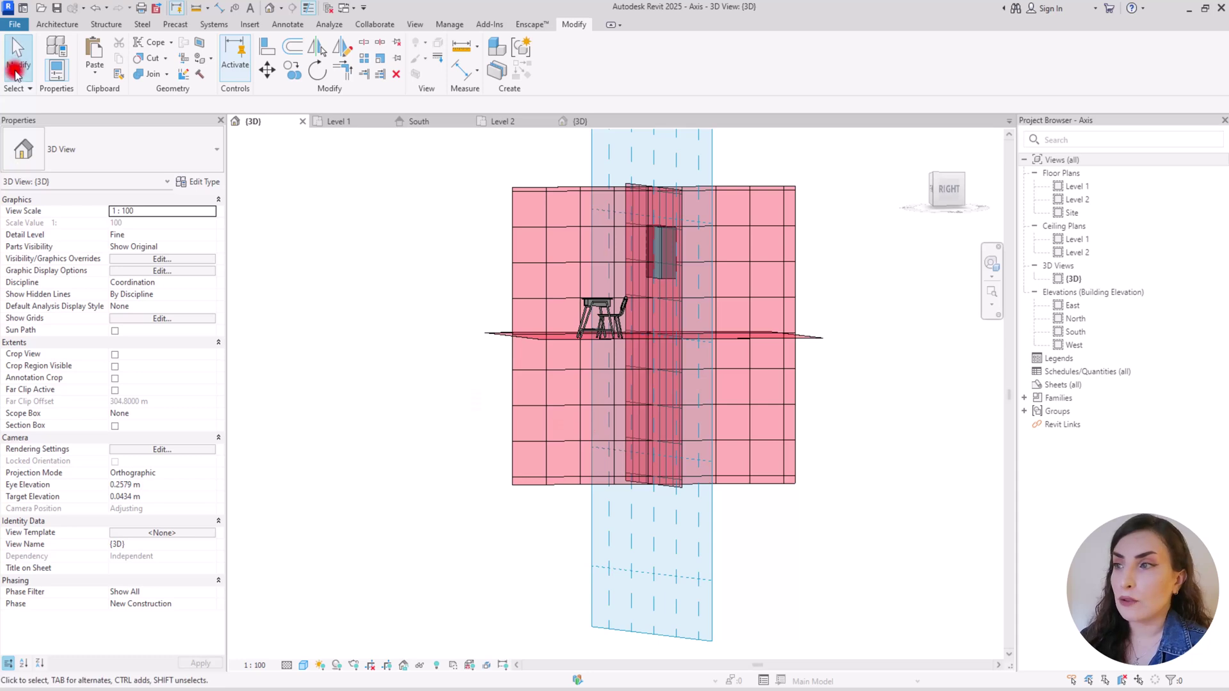
- Set the other vertical plane as the active work plane with Pick a Plane
{"action": "left_click", "coordinate": [57, 25]}
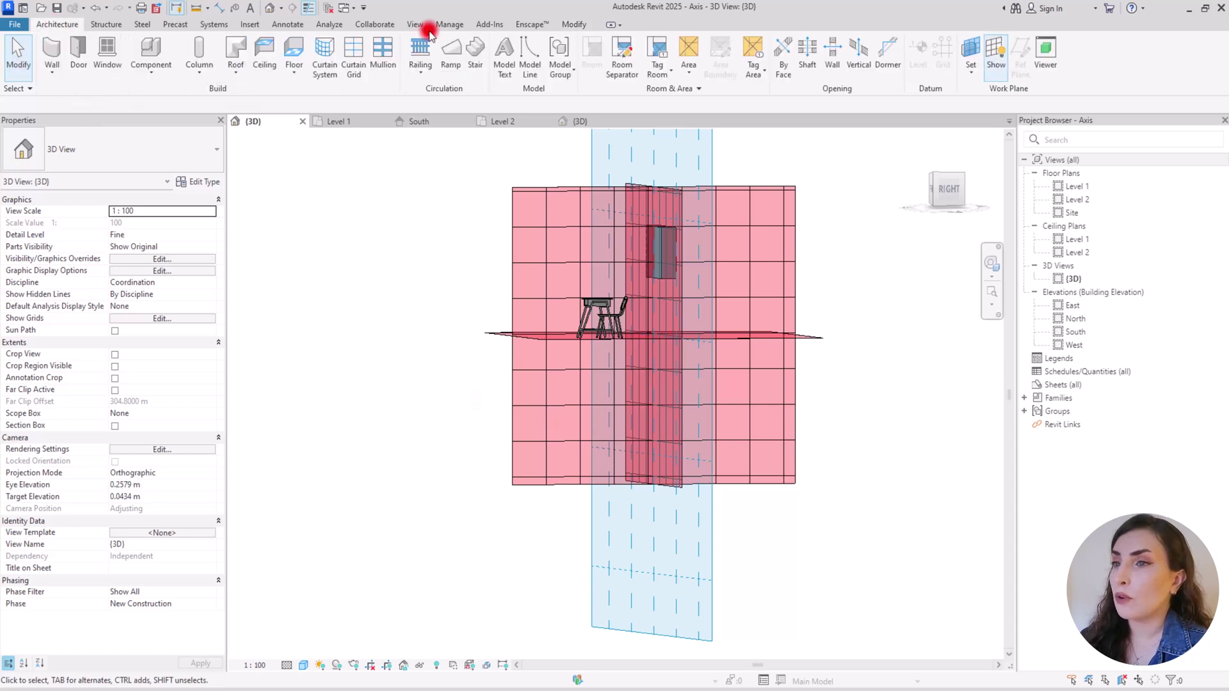
{"action": "left_click", "coordinate": [970, 78]}
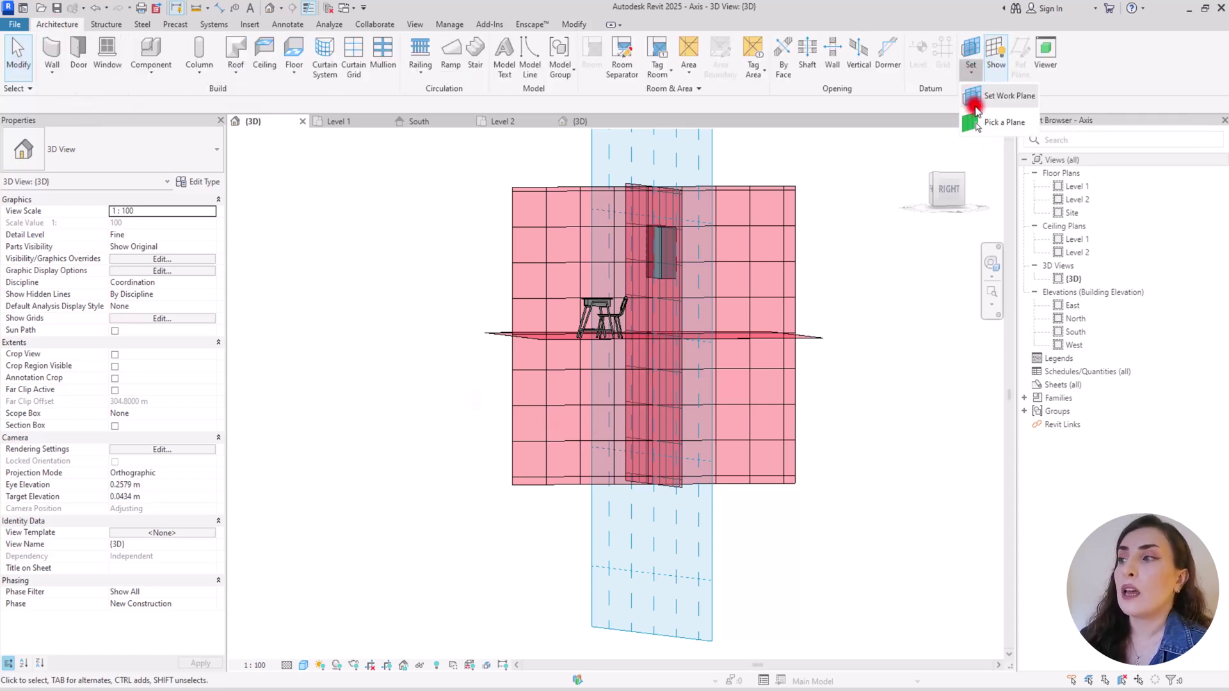
{"action": "left_click", "coordinate": [995, 122]}
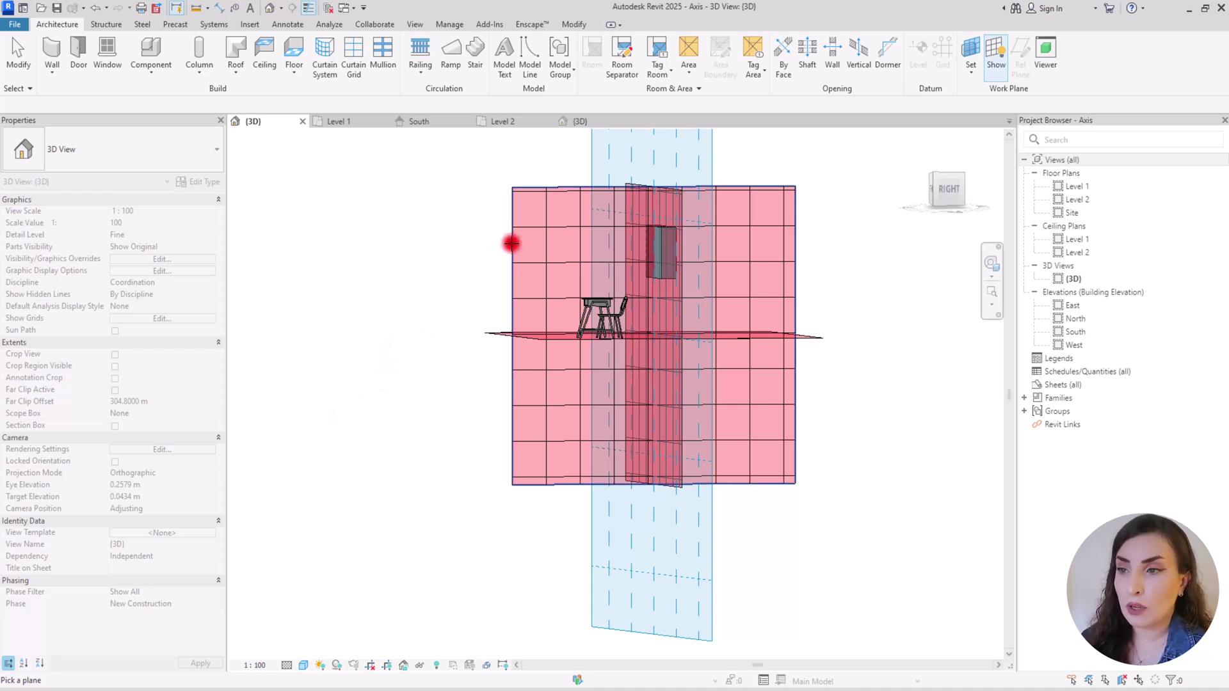
{"action": "left_click", "coordinate": [514, 215]}
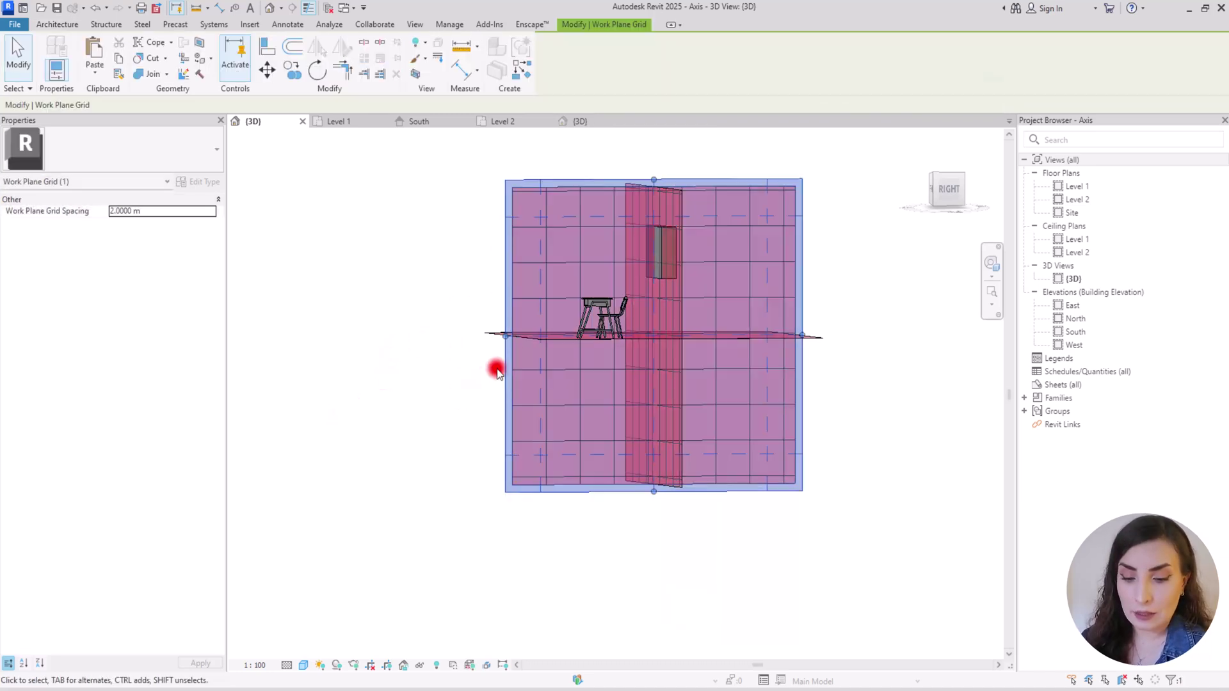
- Start another Model In-Place component for the newly set vertical work plane and accept its default name
{"action": "middle_click_drag", "start_coordinate": [792, 301], "coordinate": [614, 335], "text": "shift"}
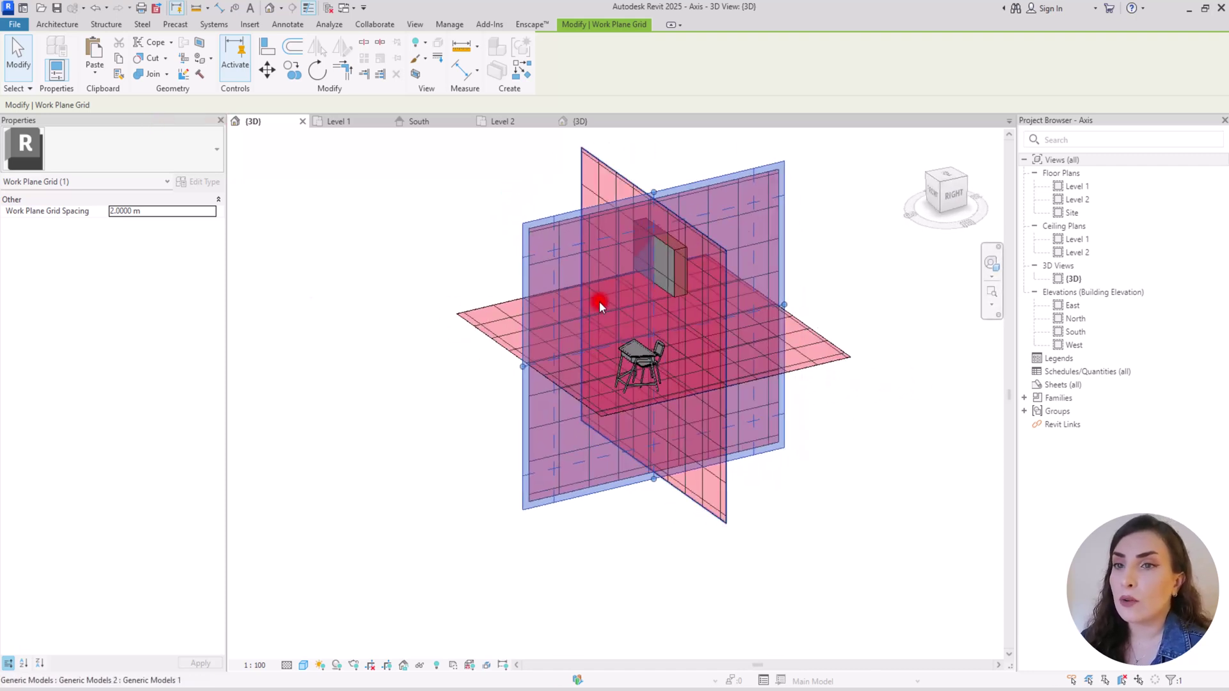
{"action": "left_click", "coordinate": [40, 26]}
{"action": "left_click", "coordinate": [151, 72]}
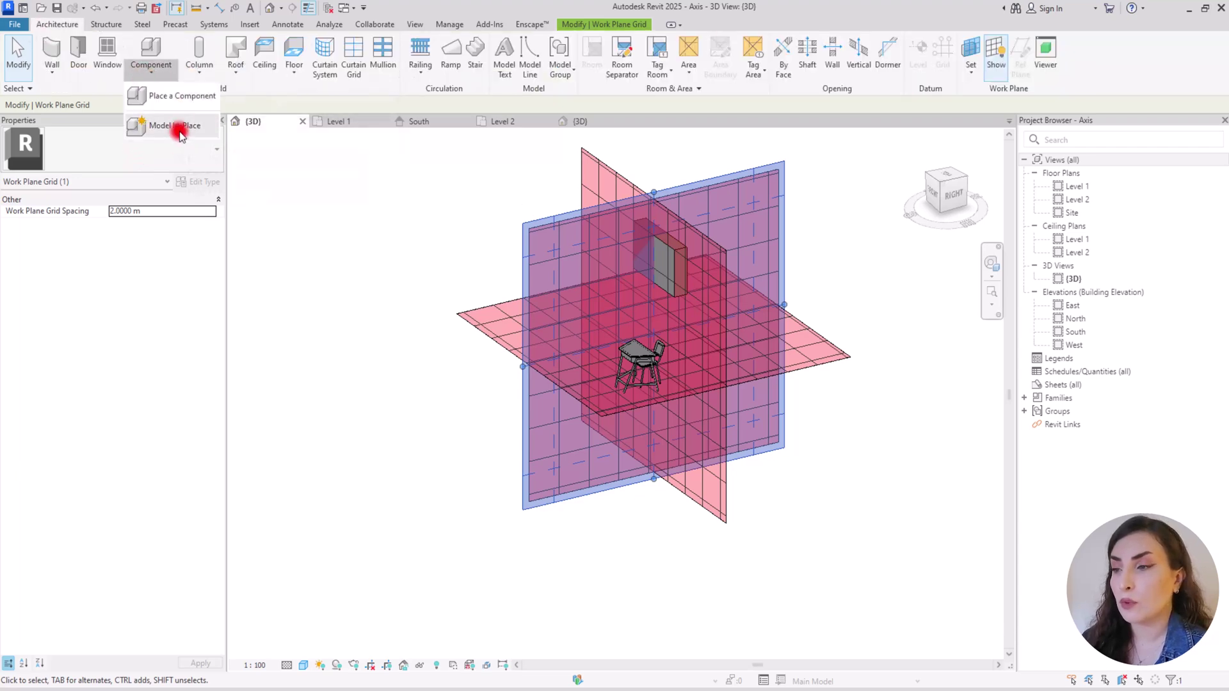
{"action": "left_click", "coordinate": [176, 127]}
{"action": "double_click", "coordinate": [614, 368]}
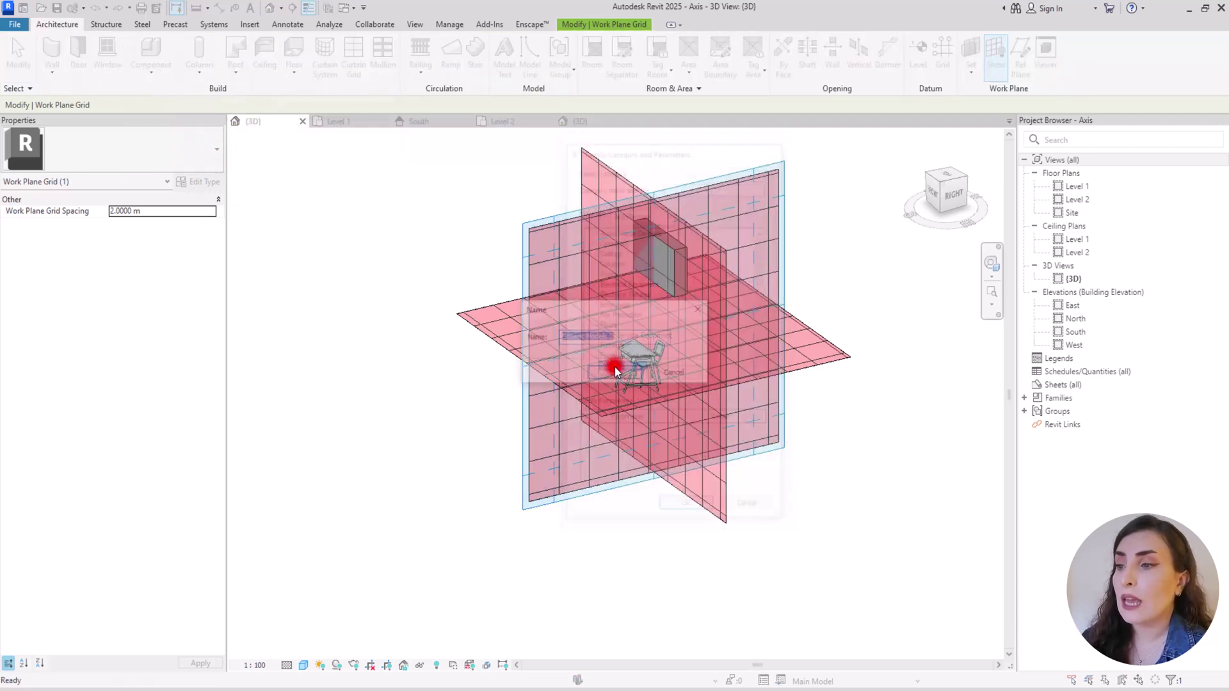
- Extrude a circle 0.25 m from the active vertical work plane, below the horizontal plane, and finish the in-place model
{"action": "left_click", "coordinate": [614, 374]}
{"action": "left_click", "coordinate": [109, 54]}
{"action": "left_click", "coordinate": [631, 45]}
{"action": "left_click", "coordinate": [585, 389]}
{"action": "left_click", "coordinate": [555, 378]}
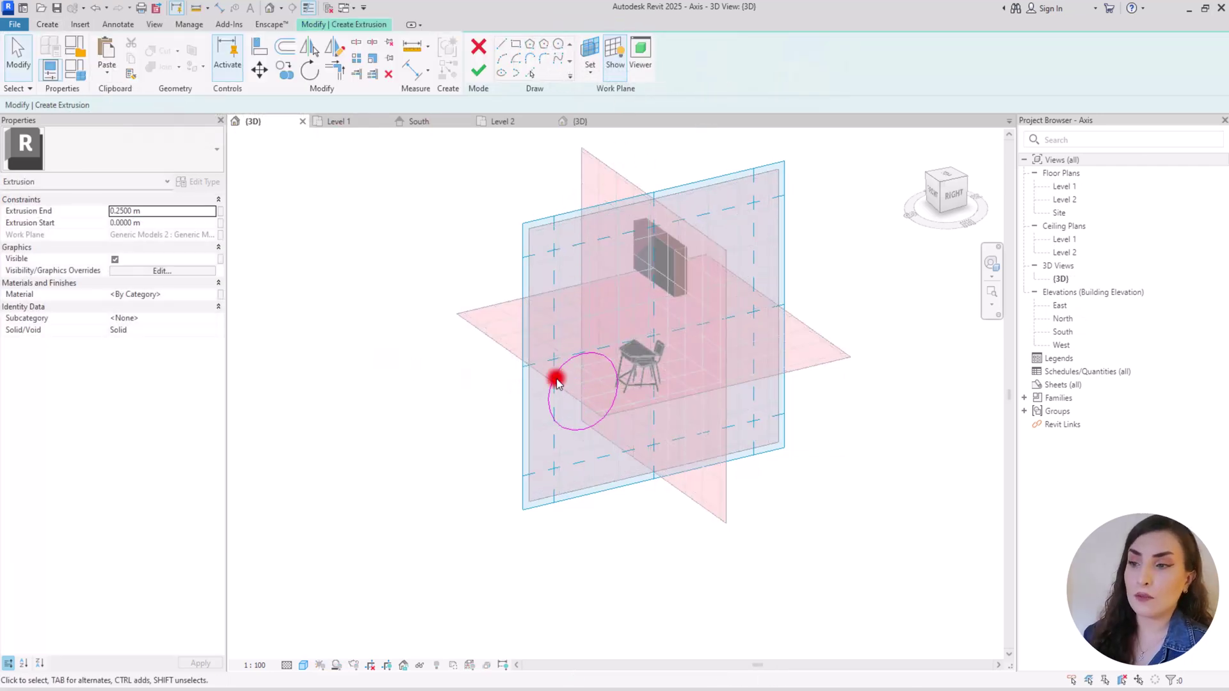
{"action": "left_click", "coordinate": [485, 72]}
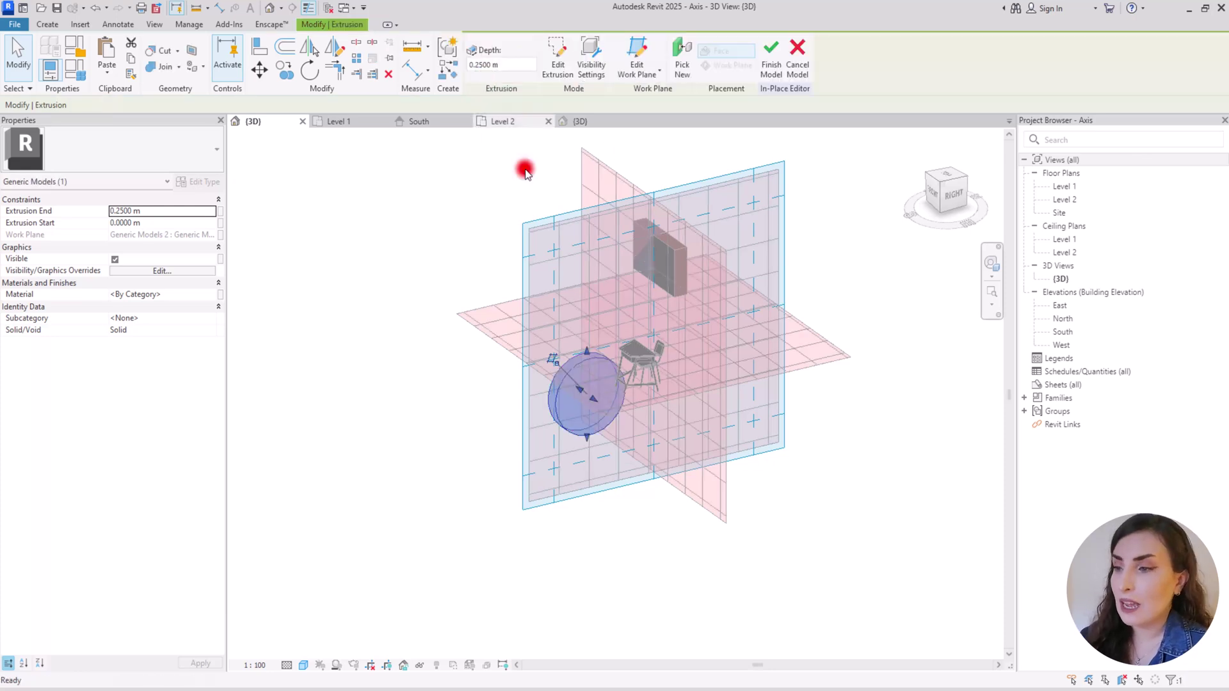
{"action": "left_click", "coordinate": [771, 57]}
- Examine how the disc, box and furniture sit relative to the horizontal and vertical work planes from several angles
{"action": "middle_click_drag", "start_coordinate": [766, 416], "coordinate": [896, 316], "text": "shift"}
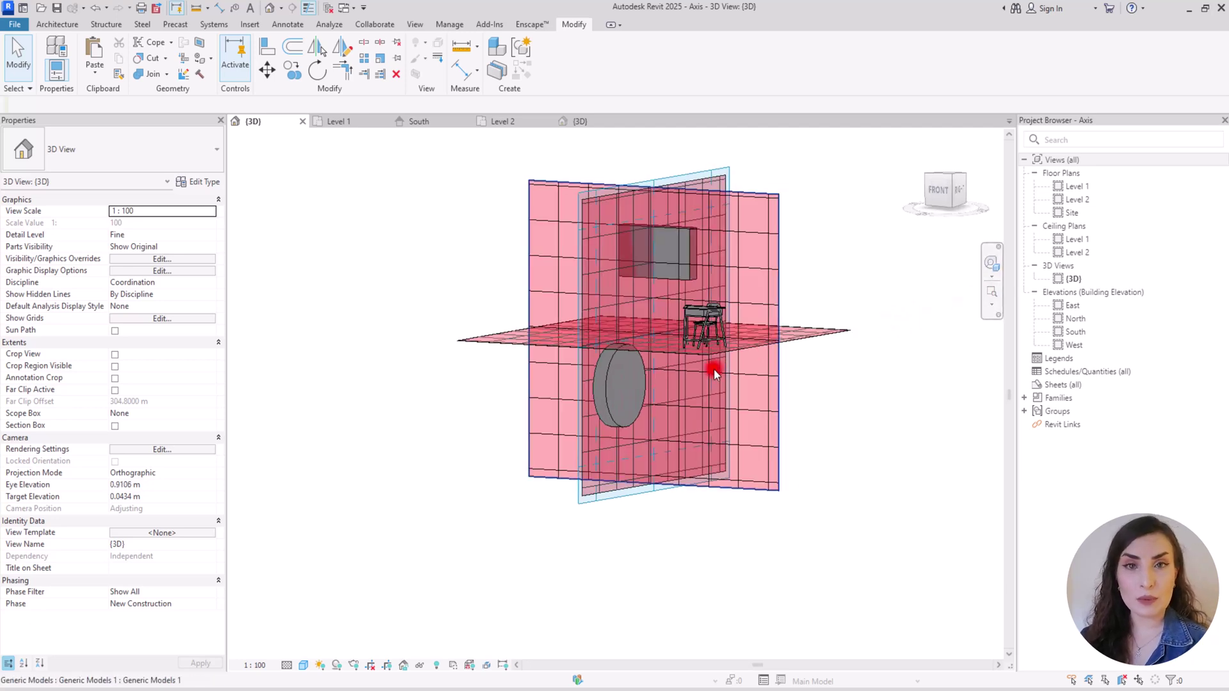
{"action": "middle_click_drag", "start_coordinate": [466, 356], "coordinate": [405, 359], "text": "shift"}
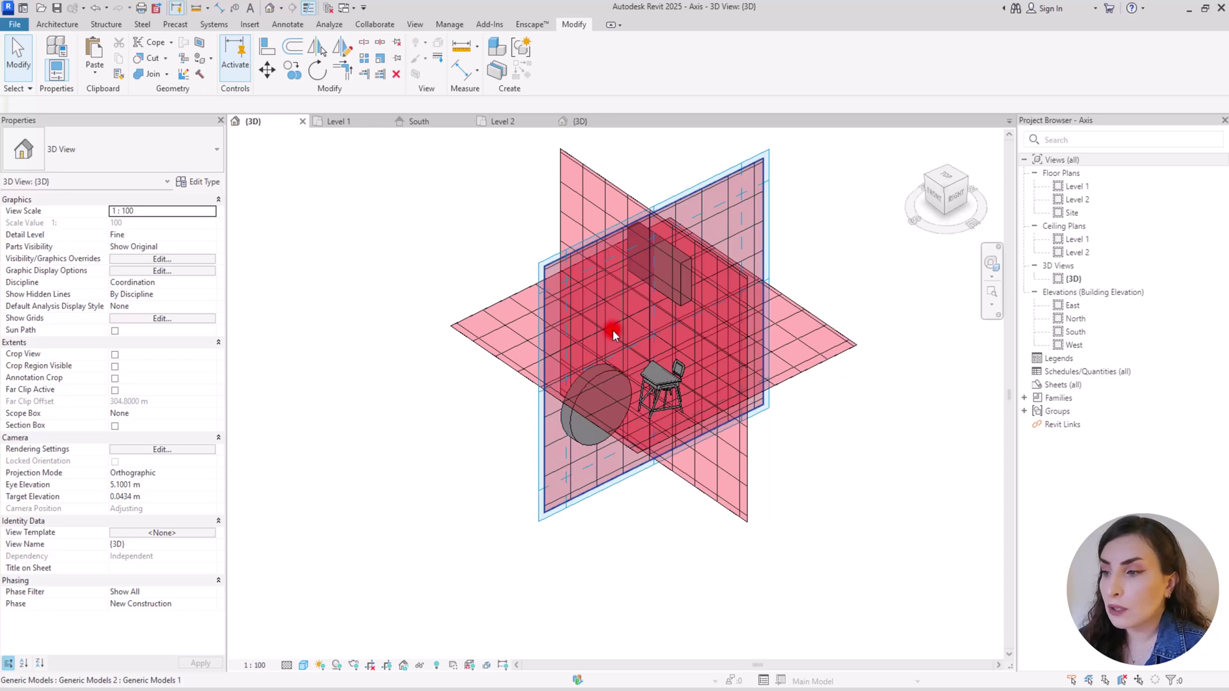
{"action": "scroll", "coordinate": [654, 408], "scroll_direction": "up", "scroll_amount": 10}
{"action": "scroll", "coordinate": [702, 348], "scroll_direction": "up", "scroll_amount": 6}
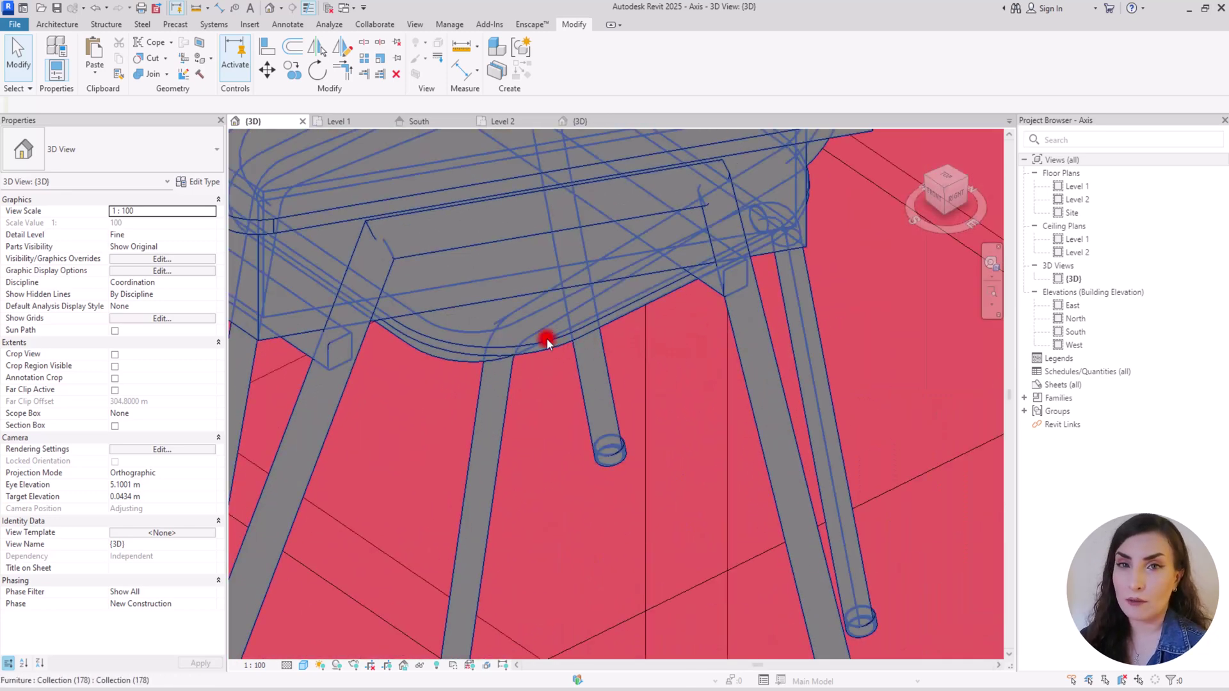
{"action": "scroll", "coordinate": [576, 339], "scroll_direction": "down", "scroll_amount": 5}
{"action": "scroll", "coordinate": [576, 371], "scroll_direction": "down", "scroll_amount": 3}
{"action": "middle_click_drag", "start_coordinate": [750, 393], "coordinate": [751, 348], "text": "shift"}
{"action": "scroll", "coordinate": [754, 348], "scroll_direction": "down", "scroll_amount": 4}
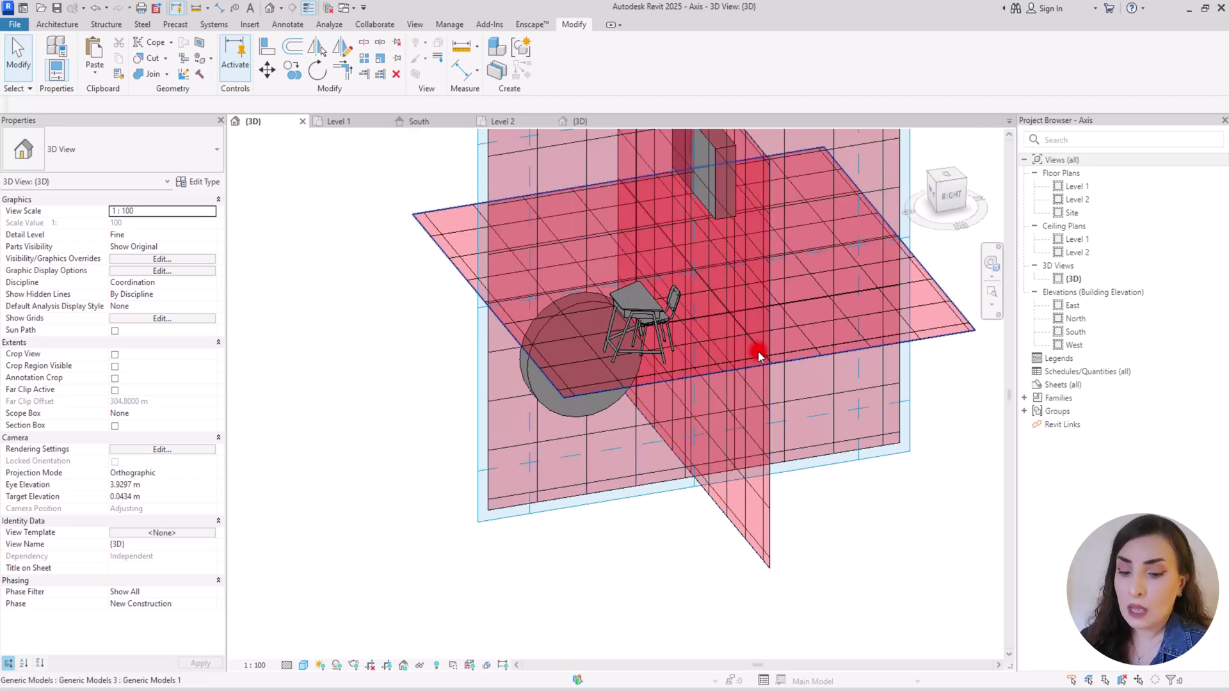
{"action": "scroll", "coordinate": [758, 351], "scroll_direction": "down", "scroll_amount": 3}
{"action": "middle_click_drag", "start_coordinate": [727, 384], "coordinate": [787, 364], "text": "shift"}
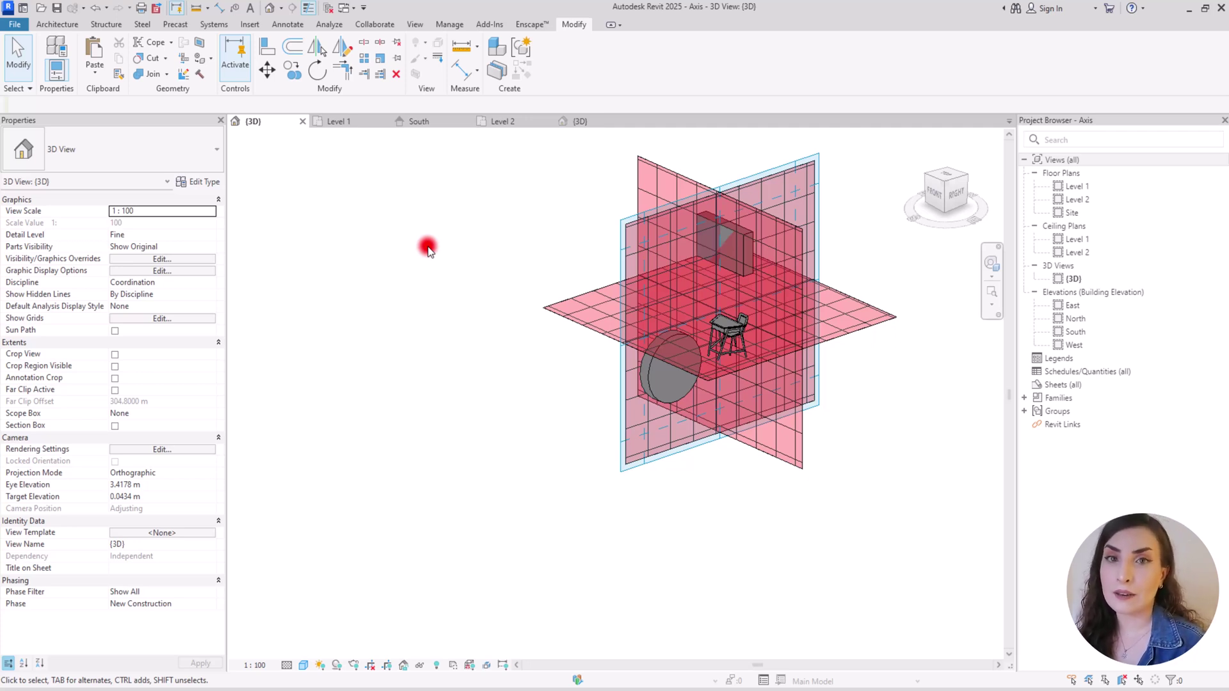
{"action": "key", "text": "Escape"}
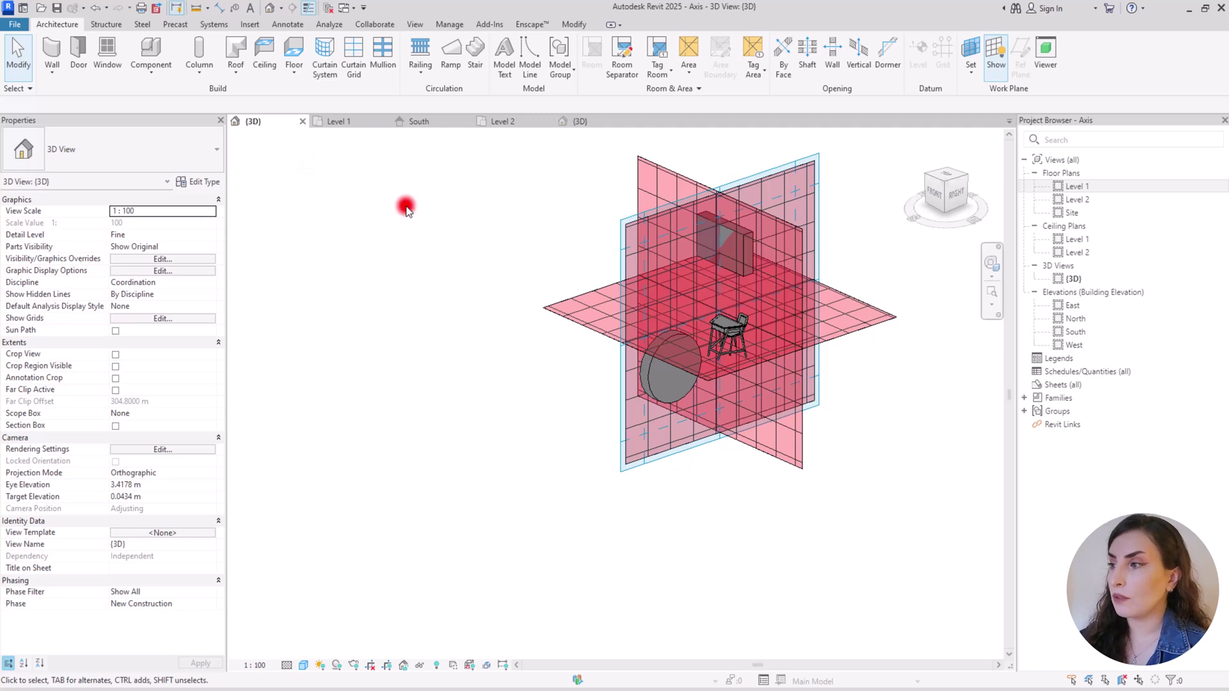
- Open the Level 1 floor plan and draw a diagonal reference plane in the empty area beside the square plane
{"action": "double_click", "coordinate": [1059, 187]}
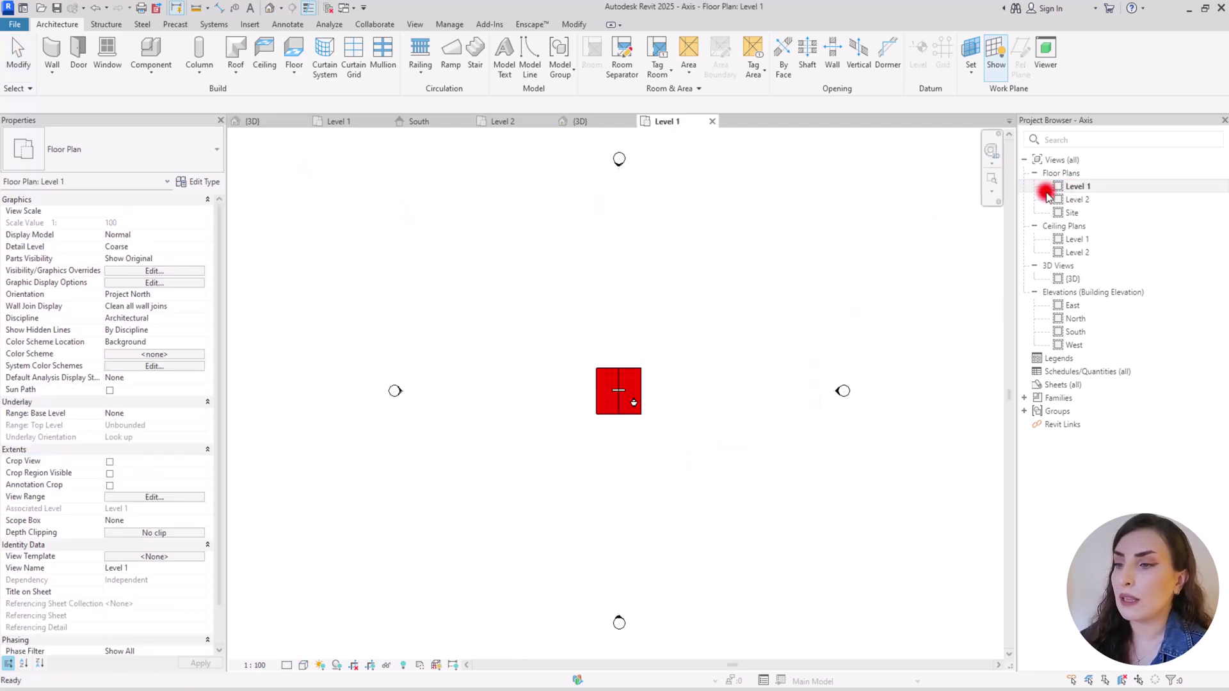
{"action": "scroll", "coordinate": [708, 412], "scroll_direction": "up", "scroll_amount": 3}
{"action": "scroll", "coordinate": [516, 416], "scroll_direction": "up", "scroll_amount": 3}
{"action": "middle_click_drag", "start_coordinate": [584, 233], "coordinate": [522, 254]}
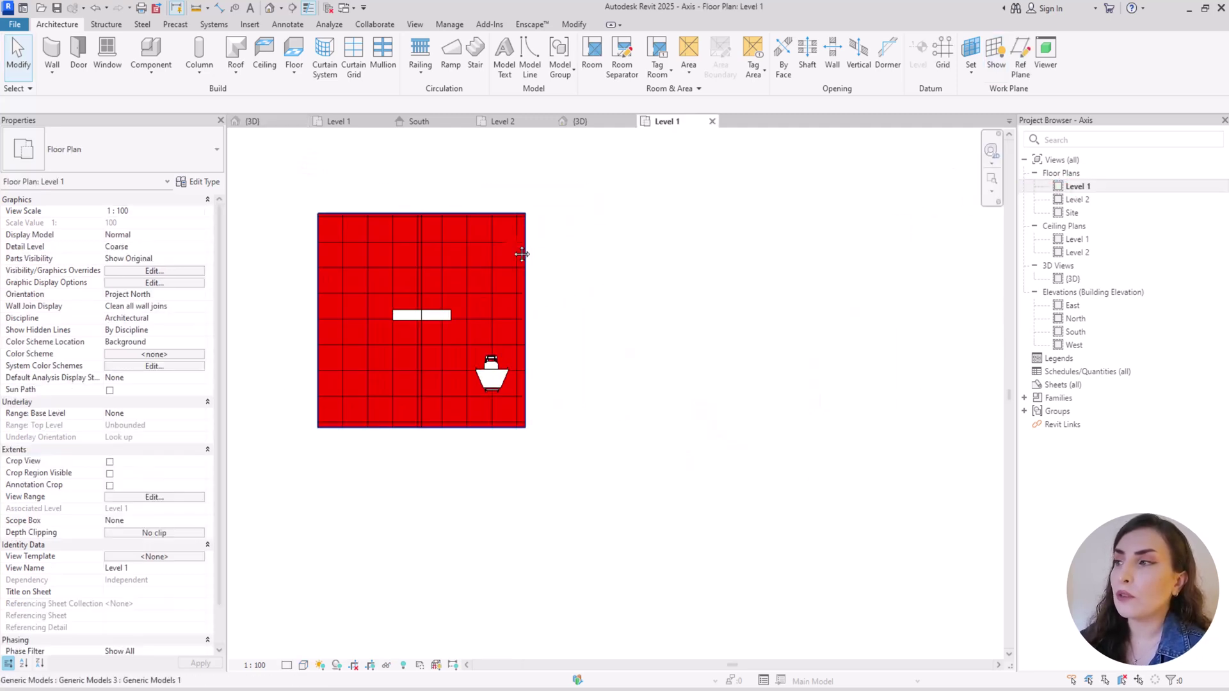
{"action": "left_click", "coordinate": [1019, 61]}
{"action": "left_click", "coordinate": [783, 348]}
{"action": "left_click", "coordinate": [656, 560]}
{"action": "key", "text": "Escape"}
{"action": "key", "text": "Escape"}
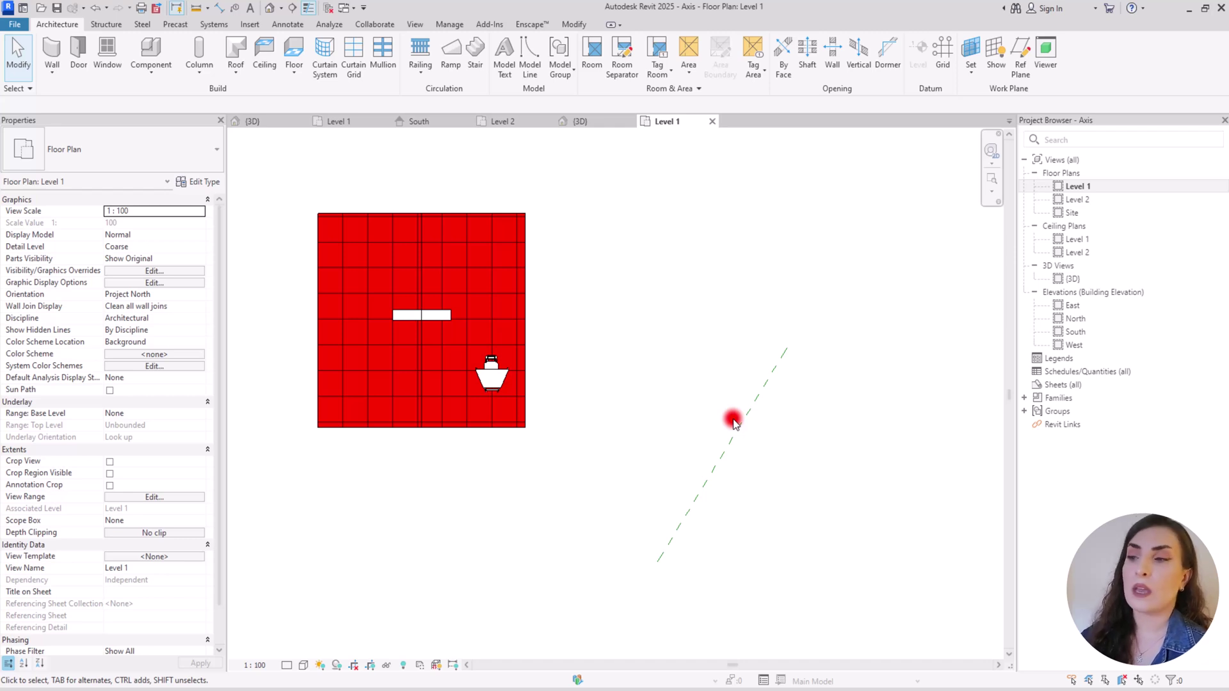
- Name the diagonal reference plane A
{"action": "left_click", "coordinate": [760, 389]}
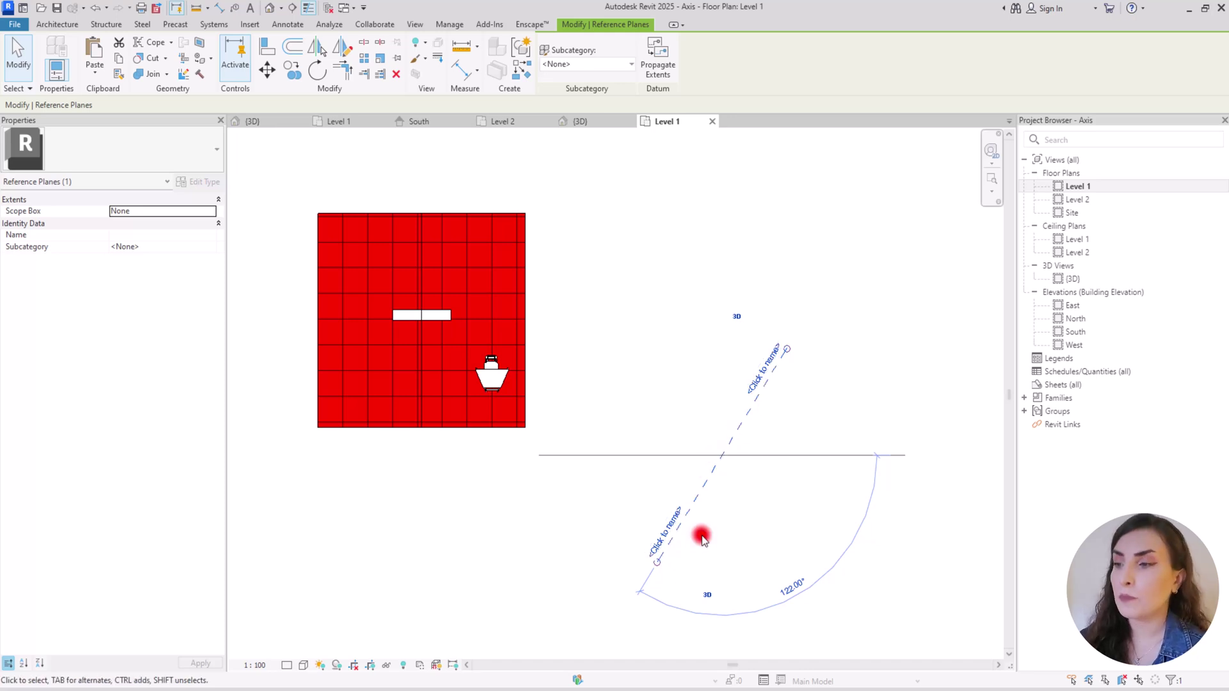
{"action": "left_click", "coordinate": [754, 389]}
{"action": "left_click", "coordinate": [762, 371]}
{"action": "left_click", "coordinate": [758, 374]}
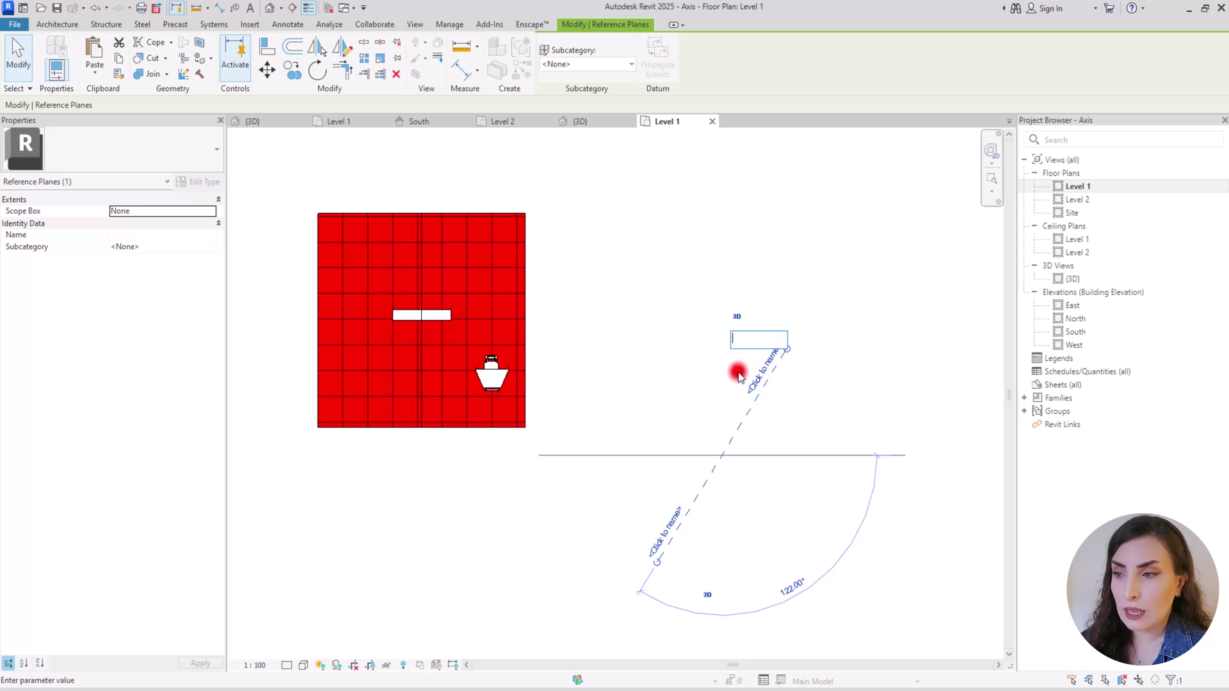
{"action": "left_click", "coordinate": [713, 269]}
{"action": "left_click", "coordinate": [708, 355]}
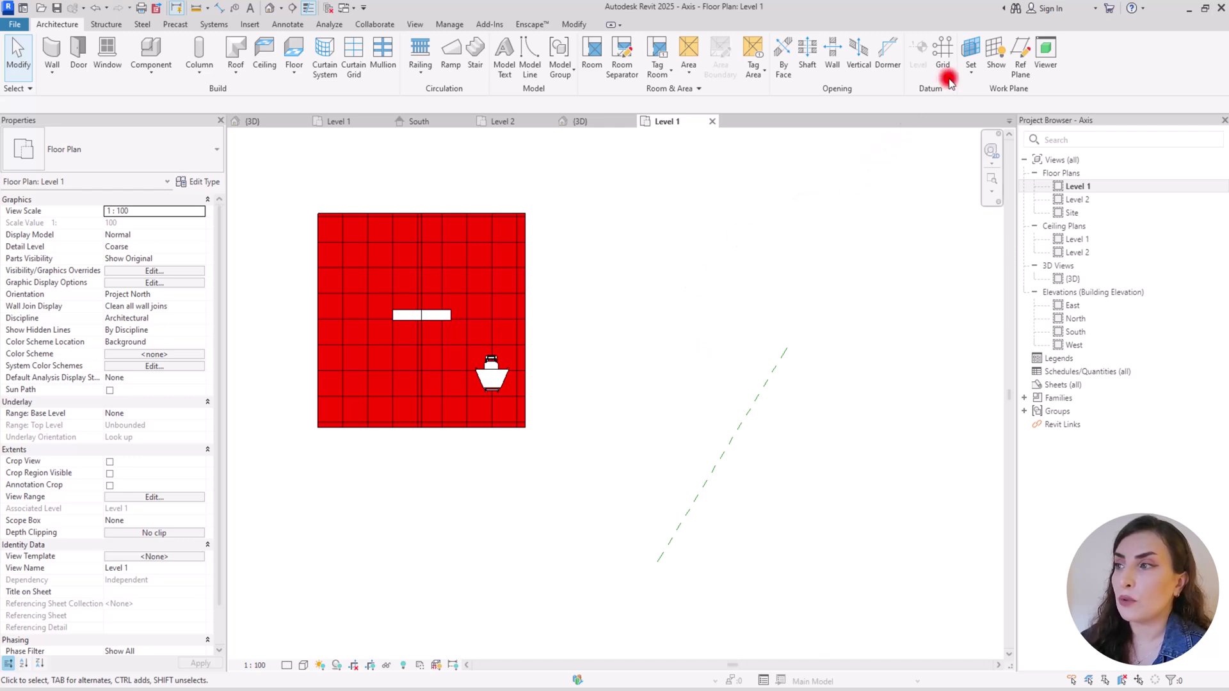
- Set the active work plane by name to Reference Plane : A and open the {3D} view for it
{"action": "left_click", "coordinate": [971, 74]}
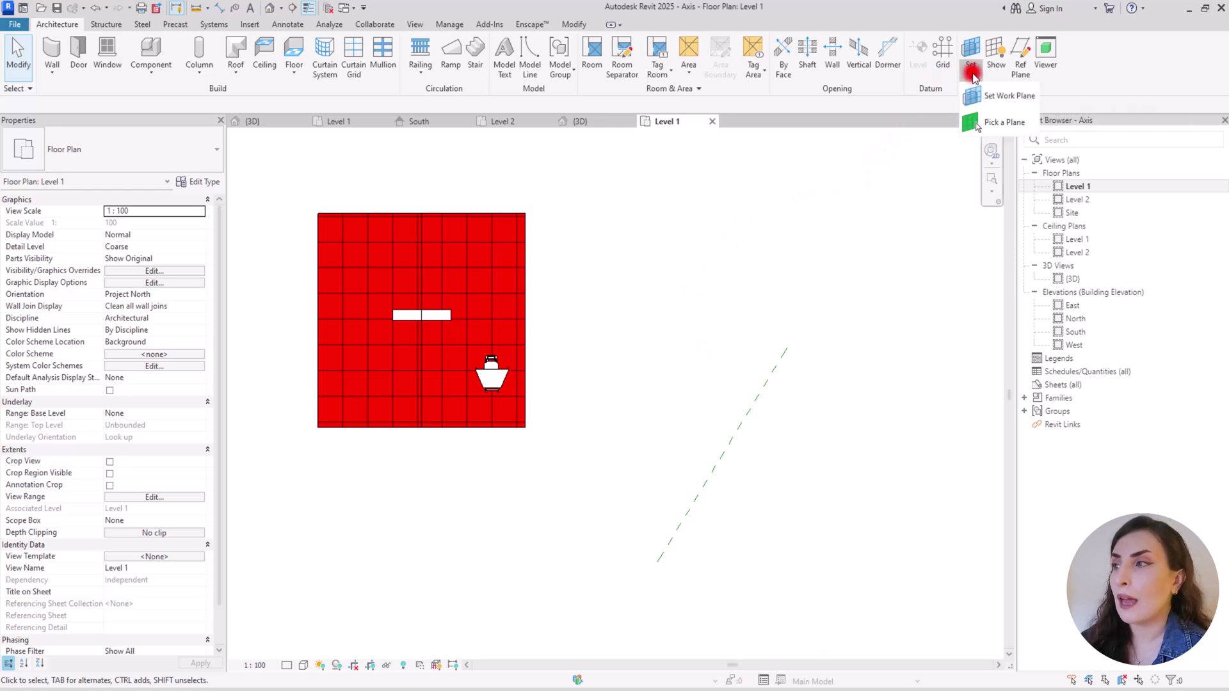
{"action": "left_click", "coordinate": [1000, 101]}
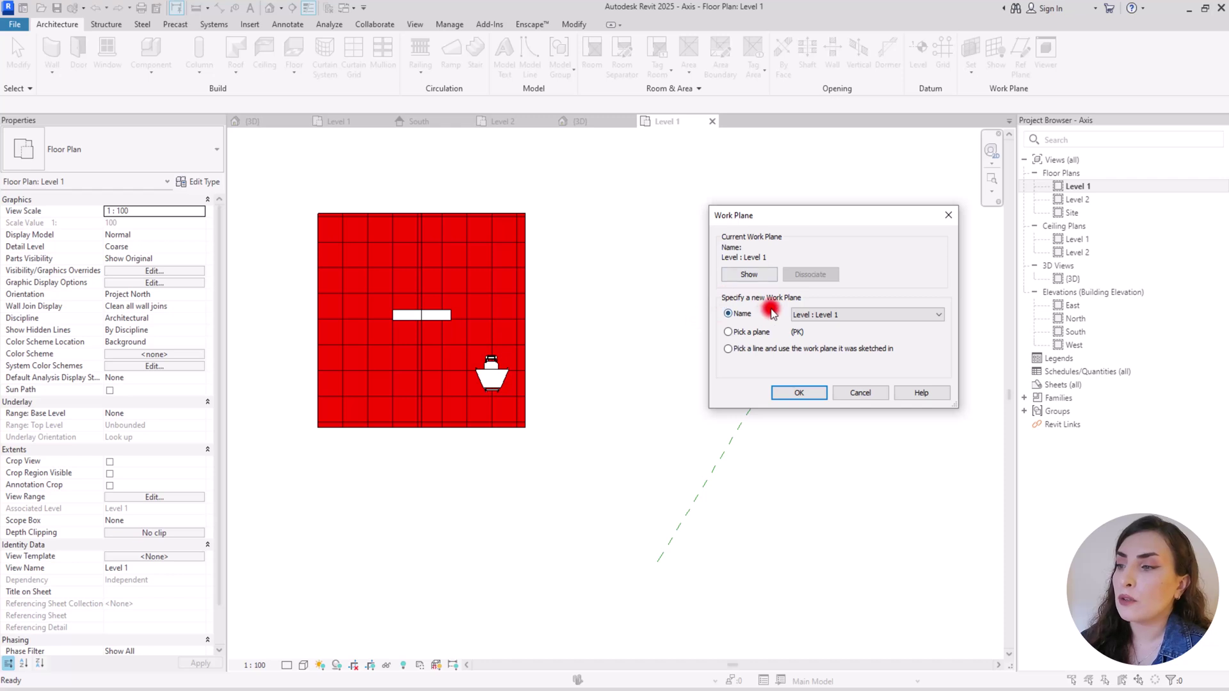
{"action": "left_click", "coordinate": [857, 314]}
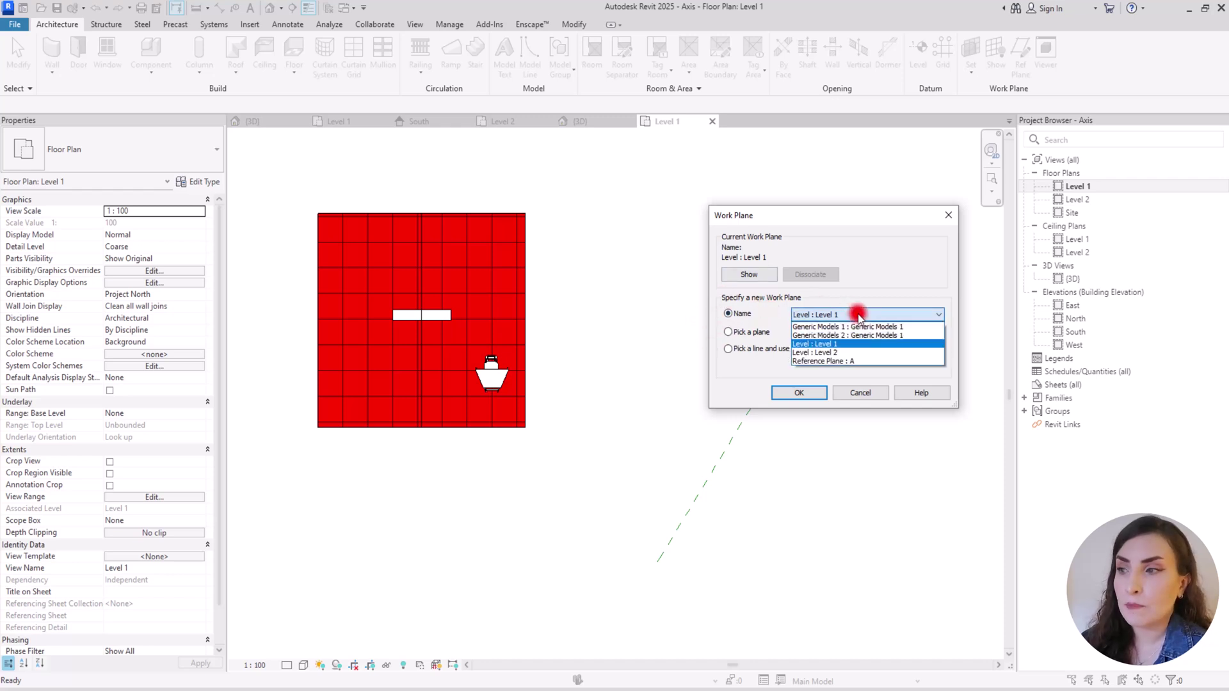
{"action": "left_click", "coordinate": [801, 363]}
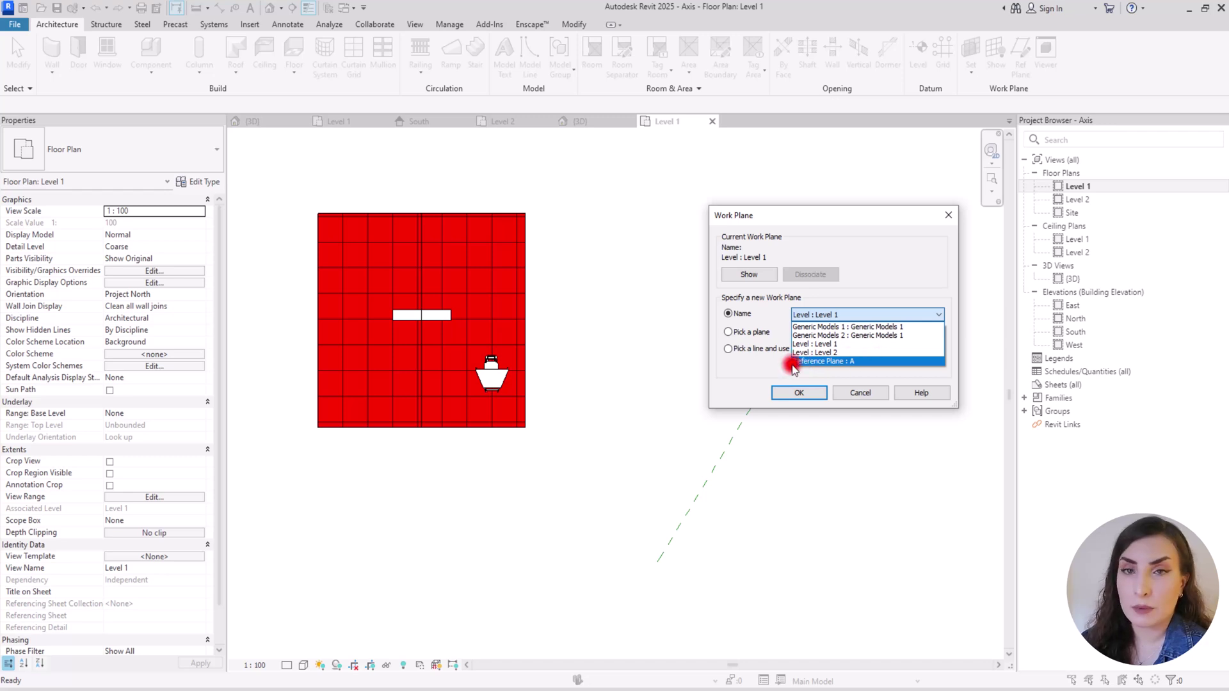
{"action": "left_click", "coordinate": [860, 362]}
{"action": "left_click", "coordinate": [799, 393]}
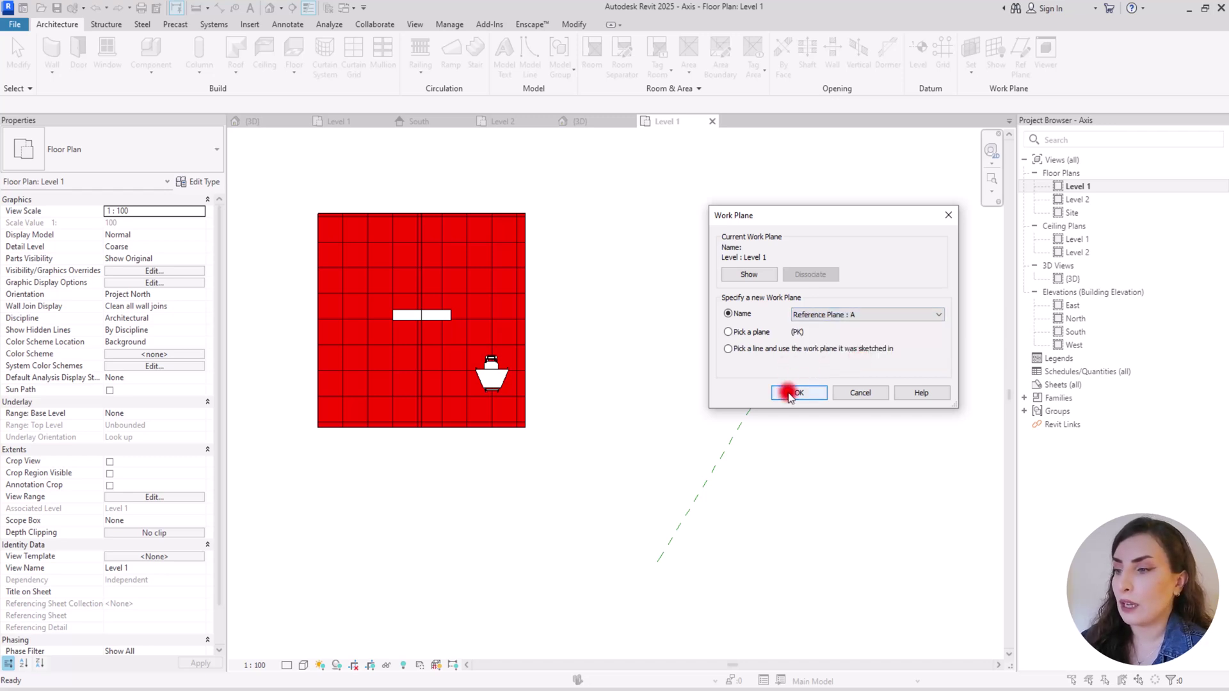
{"action": "left_click", "coordinate": [549, 379]}
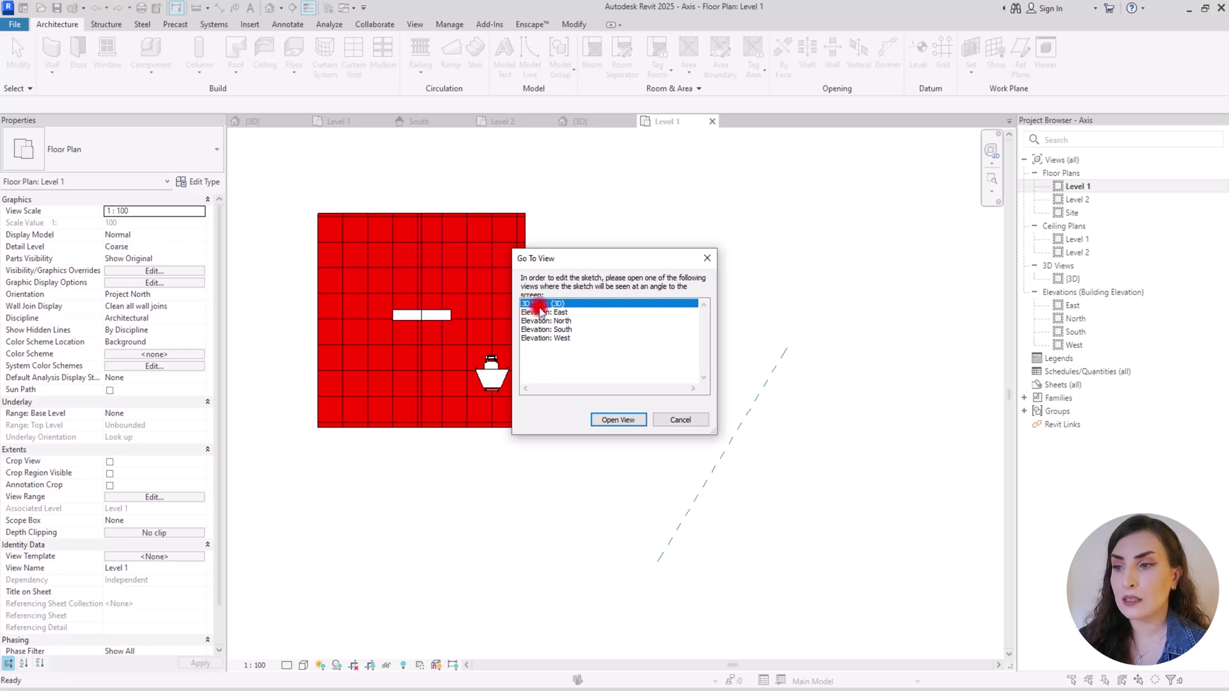
{"action": "left_click", "coordinate": [618, 423]}
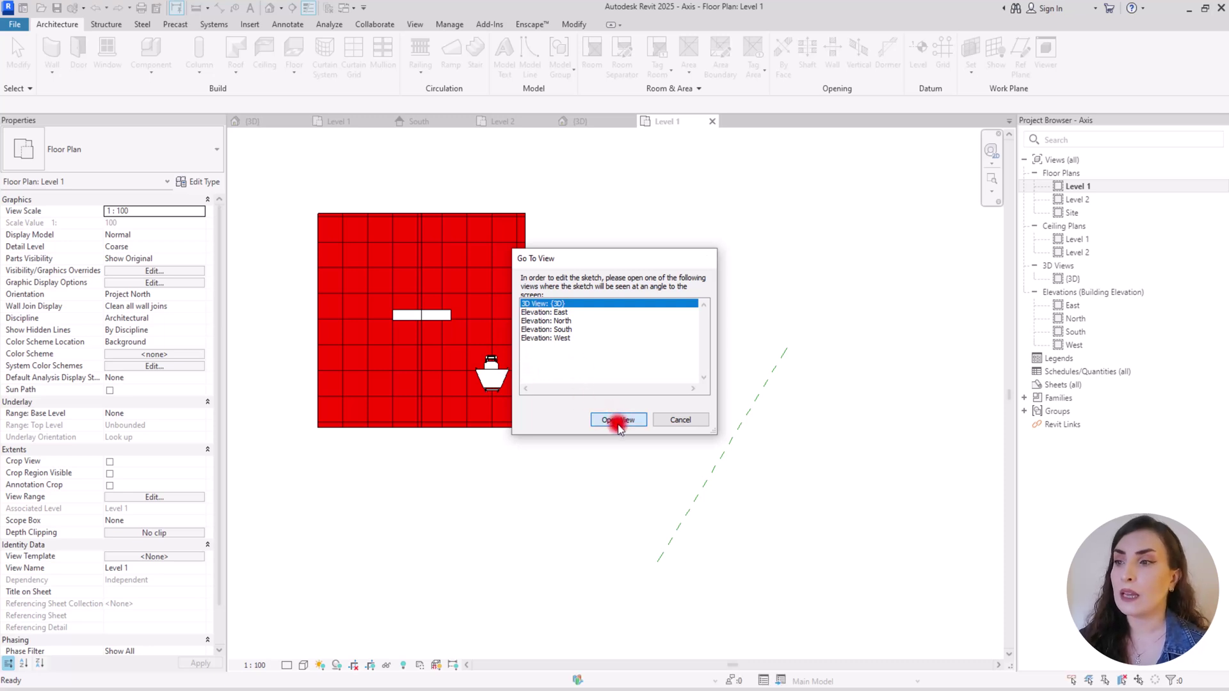
- Start a new Model In-Place component in the Generic Models category and accept its default name
{"action": "scroll", "coordinate": [455, 384], "scroll_direction": "down", "scroll_amount": 4}
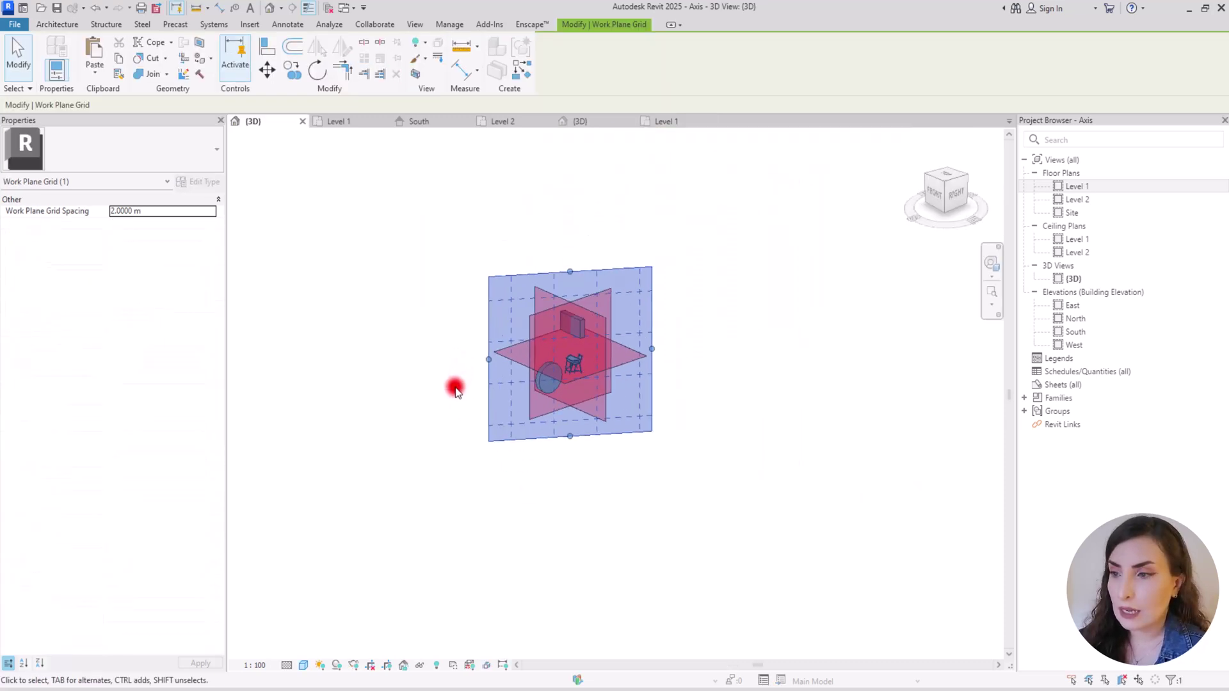
{"action": "middle_click_drag", "start_coordinate": [521, 378], "coordinate": [574, 433], "text": "shift"}
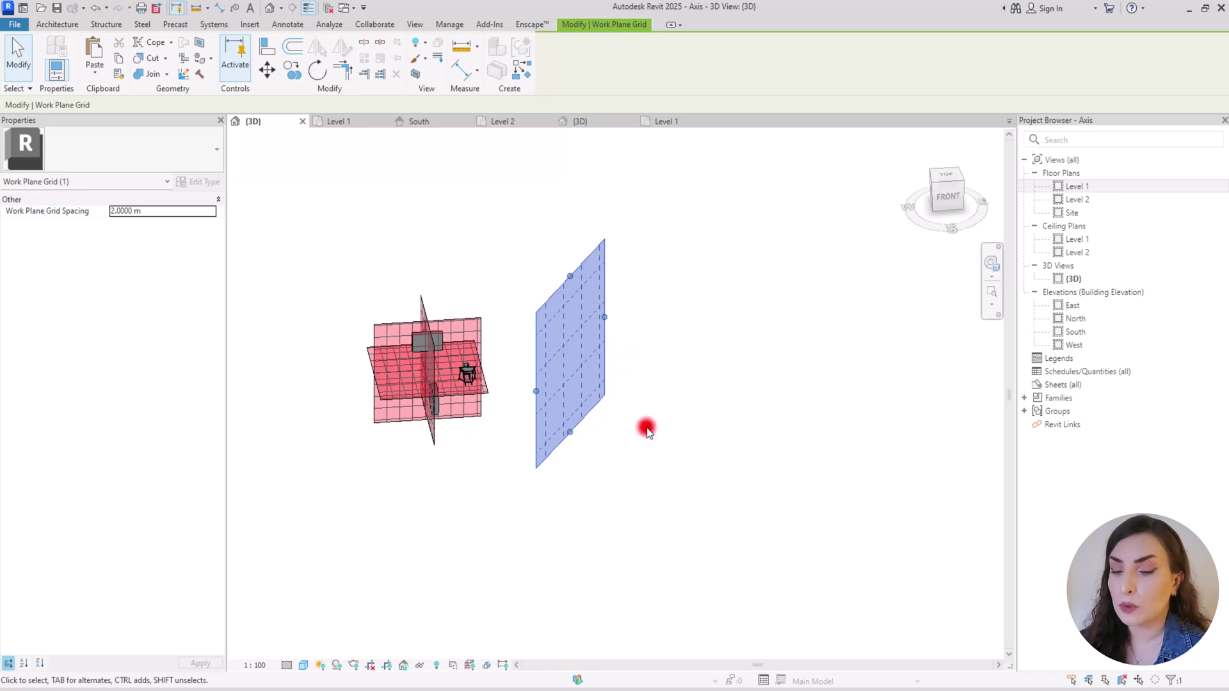
{"action": "mouse_move", "coordinate": [727, 442]}
{"action": "middle_mouse_down", "text": "shift"}
{"action": "mouse_move", "coordinate": [653, 446]}
{"action": "mouse_move", "coordinate": [684, 389]}
{"action": "middle_mouse_up", "text": "shift"}
{"action": "left_click", "coordinate": [154, 181]}
{"action": "left_click", "coordinate": [66, 27]}
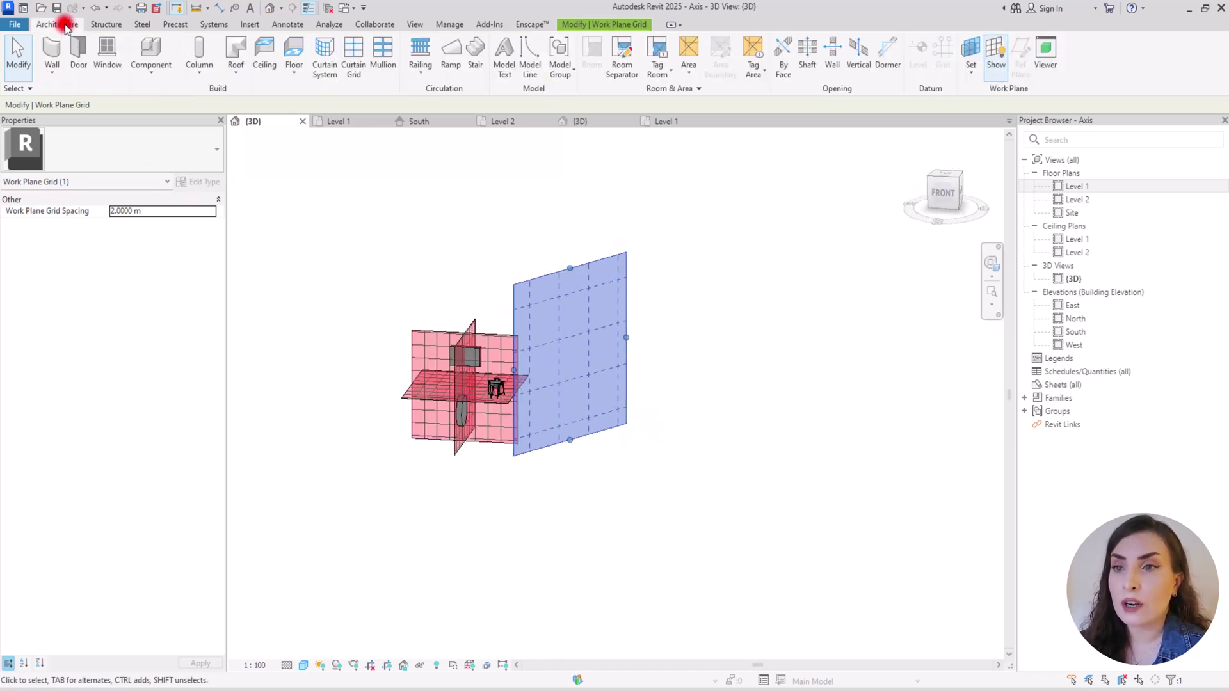
{"action": "left_click", "coordinate": [154, 64]}
{"action": "left_click", "coordinate": [165, 126]}
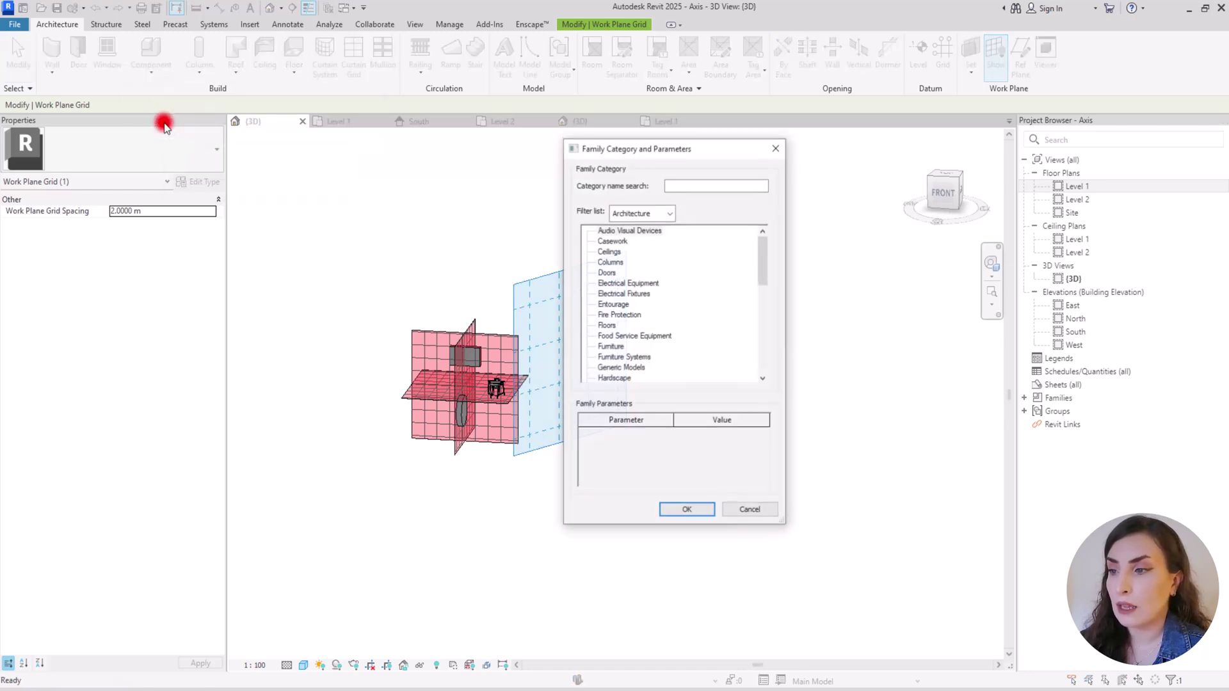
{"action": "double_click", "coordinate": [611, 370]}
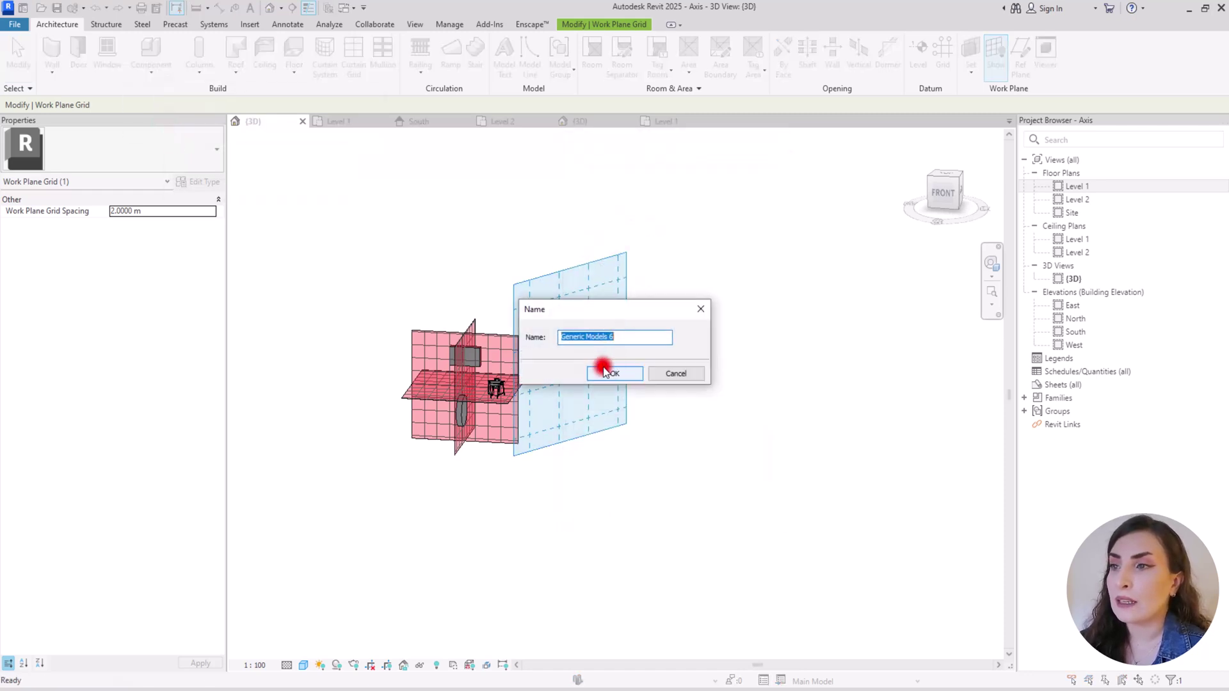
{"action": "left_click", "coordinate": [607, 374]}
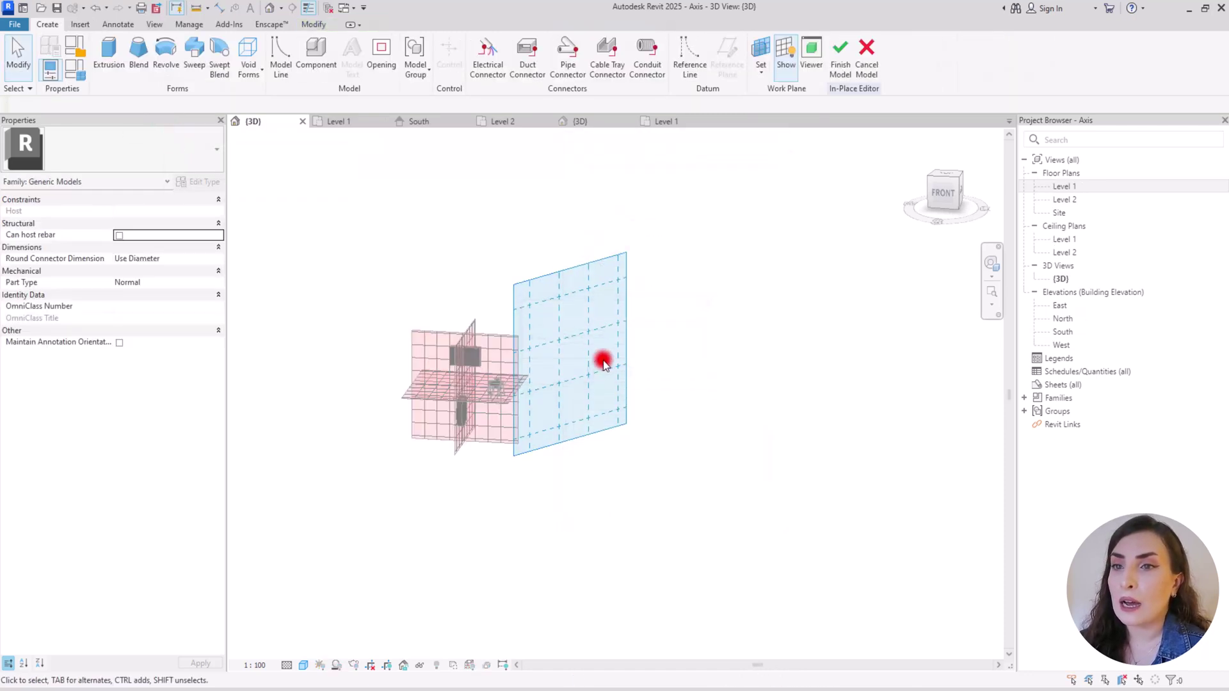
- Sketch a closed, irregular ten-sided profile on reference plane A and extrude it 0.25 m
{"action": "left_click", "coordinate": [105, 50]}
{"action": "scroll", "coordinate": [550, 346], "scroll_direction": "up", "scroll_amount": 5}
{"action": "left_click", "coordinate": [651, 236]}
{"action": "left_click", "coordinate": [609, 206]}
{"action": "left_click", "coordinate": [581, 242]}
{"action": "left_click", "coordinate": [516, 261]}
{"action": "left_click", "coordinate": [516, 349]}
{"action": "left_click", "coordinate": [470, 474]}
{"action": "left_click", "coordinate": [528, 483]}
{"action": "left_click", "coordinate": [576, 442]}
{"action": "left_click", "coordinate": [581, 332]}
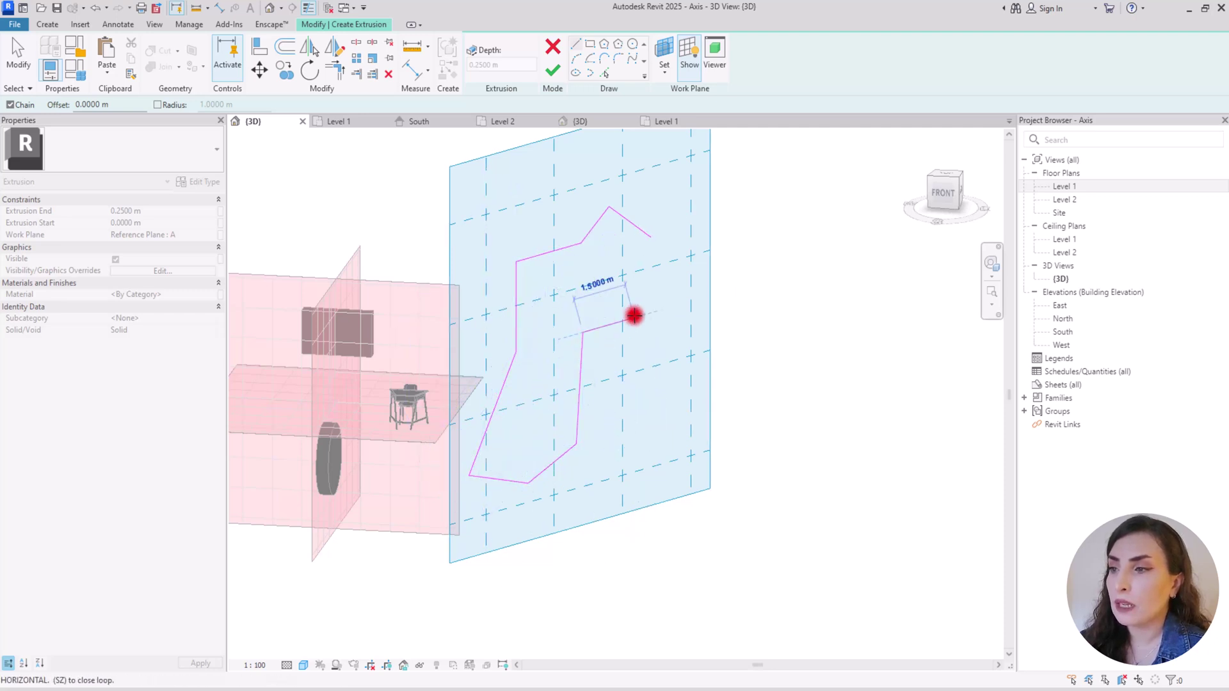
{"action": "left_click", "coordinate": [661, 307]}
{"action": "left_click", "coordinate": [651, 237]}
{"action": "key", "text": "Escape"}
{"action": "left_click", "coordinate": [556, 68]}
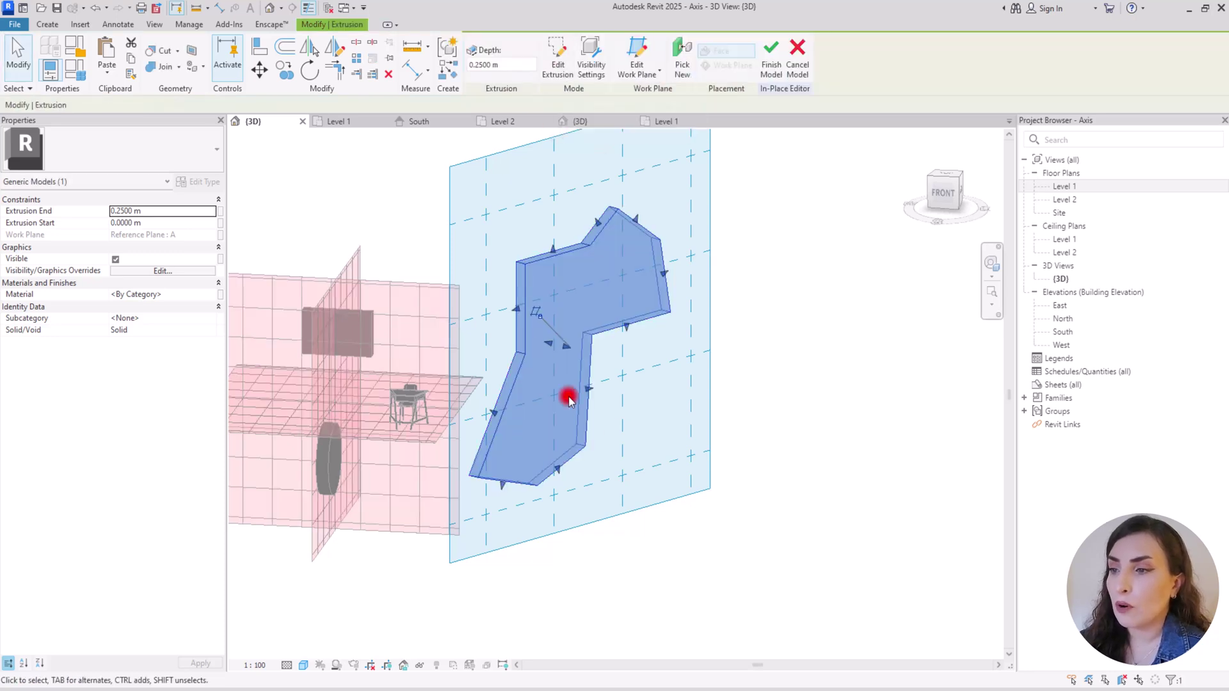
- Stretch the irregular extrusion to a depth of about 1.05 m and finish the in-place model
{"action": "key", "text": "Escape"}
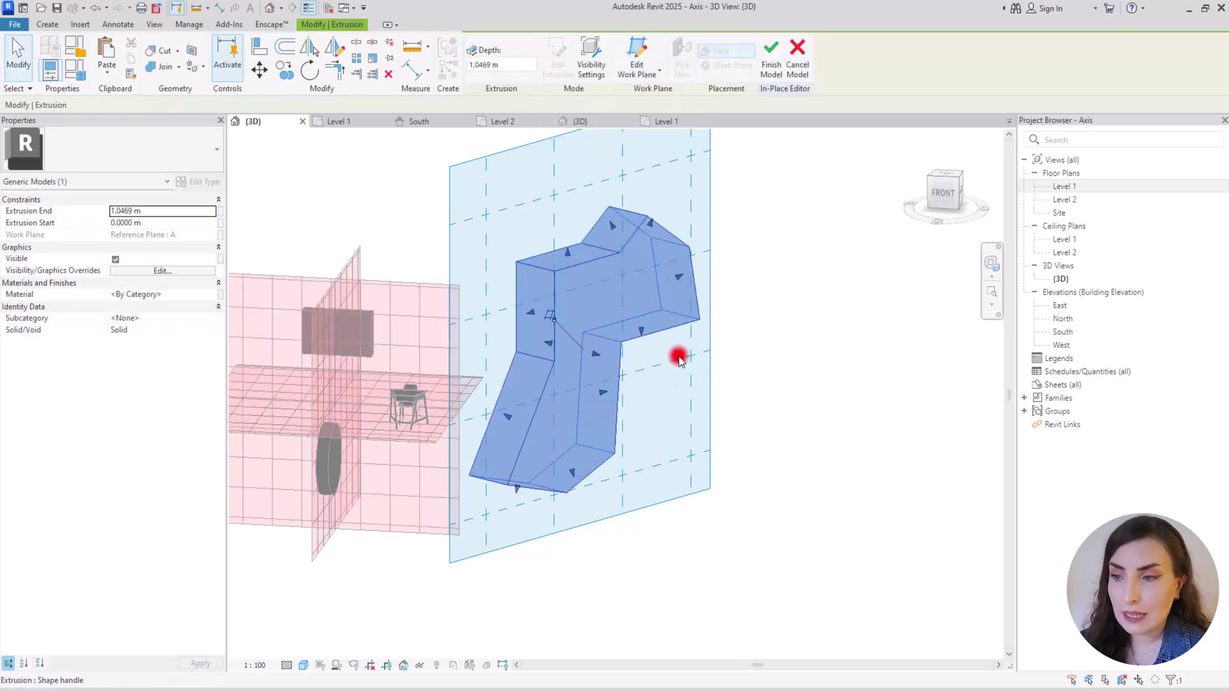
{"action": "scroll", "coordinate": [704, 387], "scroll_direction": "down", "scroll_amount": 4}
{"action": "middle_click_drag", "start_coordinate": [704, 386], "coordinate": [839, 406], "text": "shift"}
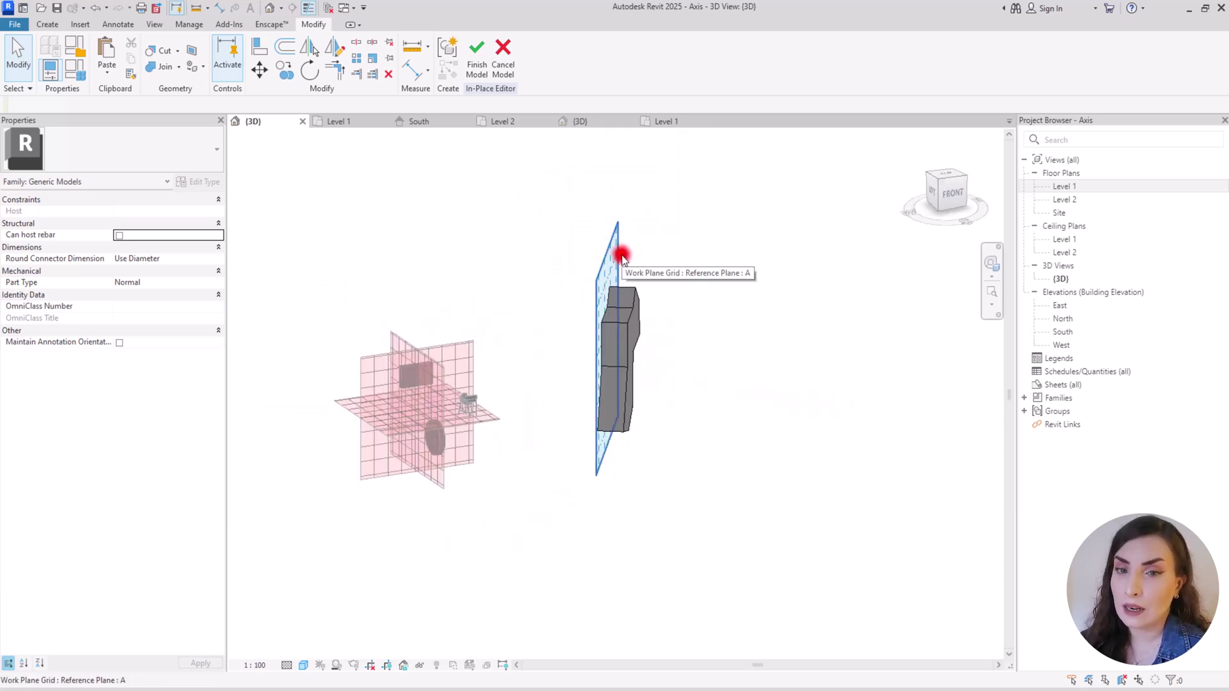
{"action": "middle_click_drag", "start_coordinate": [719, 349], "coordinate": [647, 340], "text": "shift"}
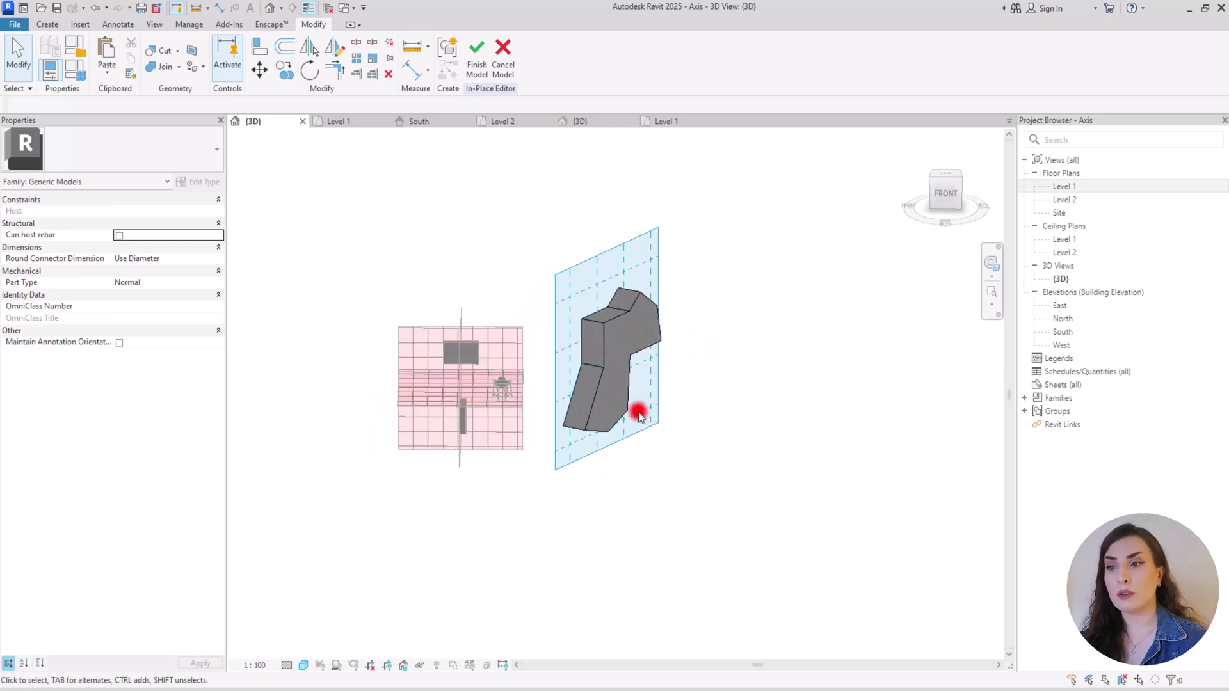
{"action": "middle_click_drag", "start_coordinate": [624, 362], "coordinate": [587, 291], "text": "shift"}
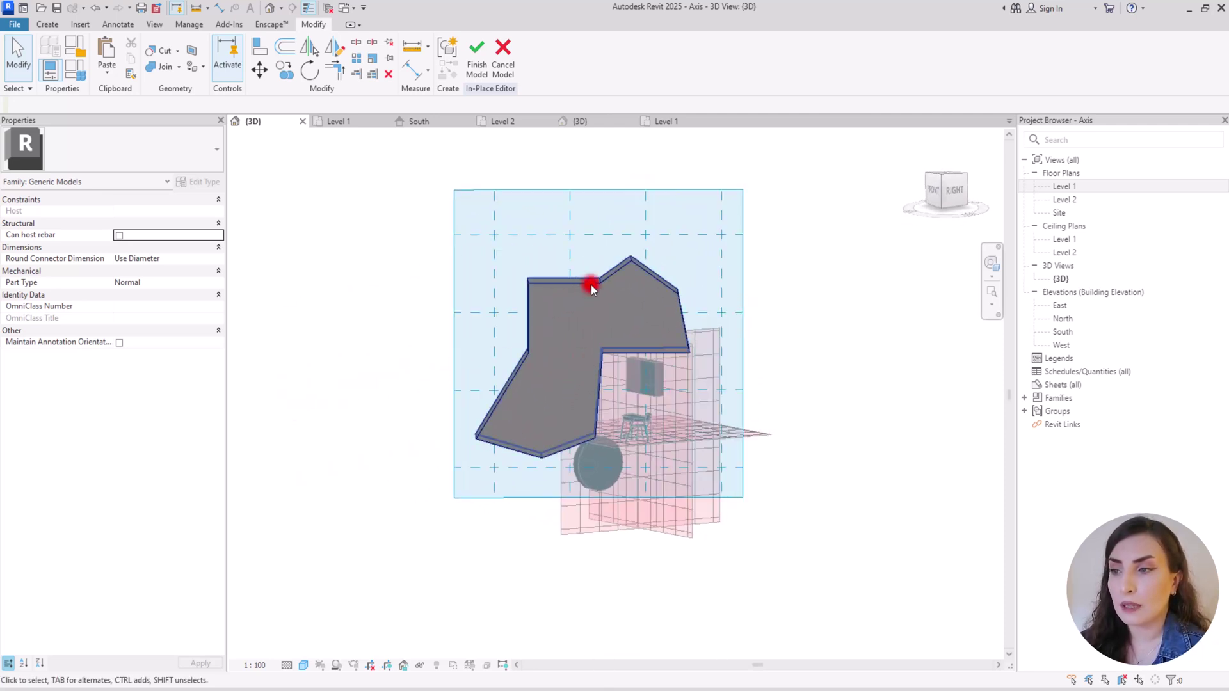
{"action": "middle_click_drag", "start_coordinate": [598, 401], "coordinate": [812, 503], "text": "shift"}
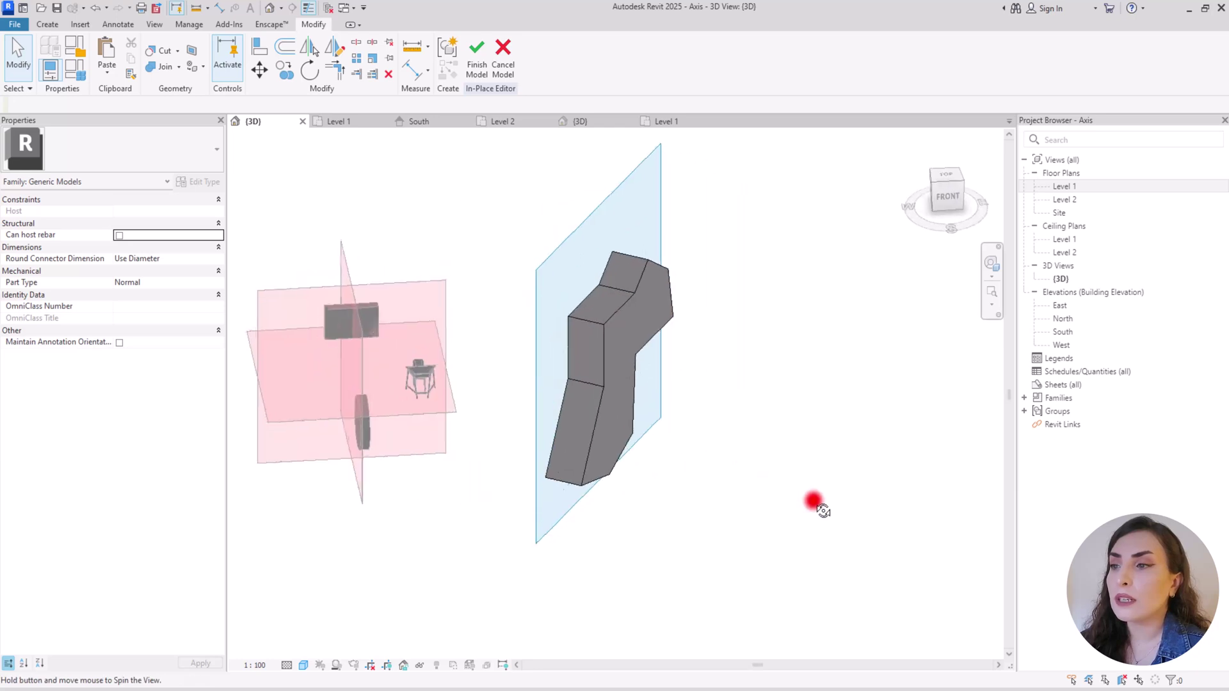
{"action": "left_click", "coordinate": [477, 55]}
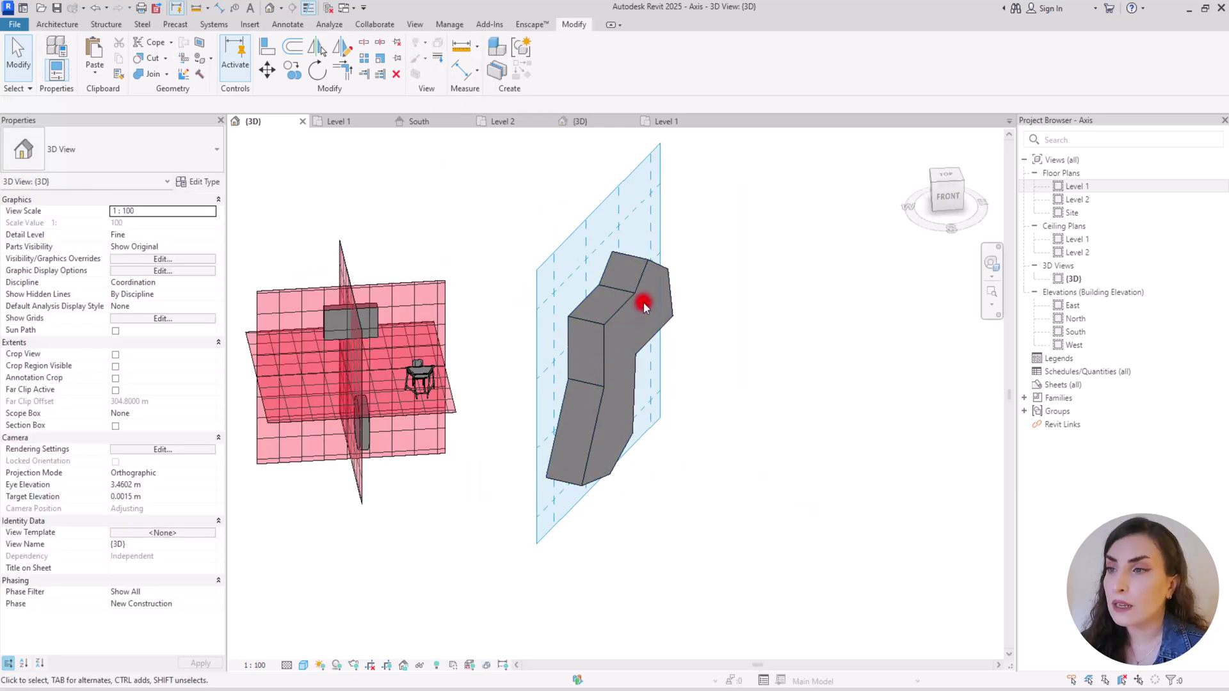
- Set the work plane by picking the uppermost sloped narrow face of the irregular extrusion
{"action": "left_click", "coordinate": [57, 24]}
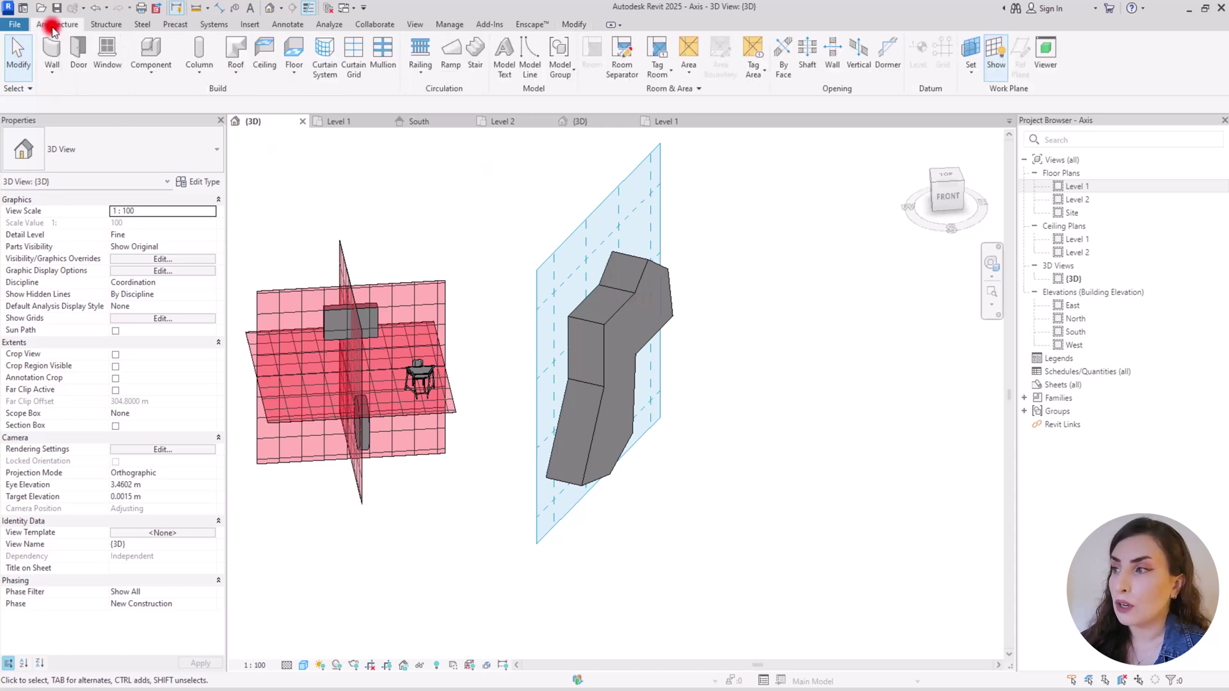
{"action": "left_click", "coordinate": [971, 71]}
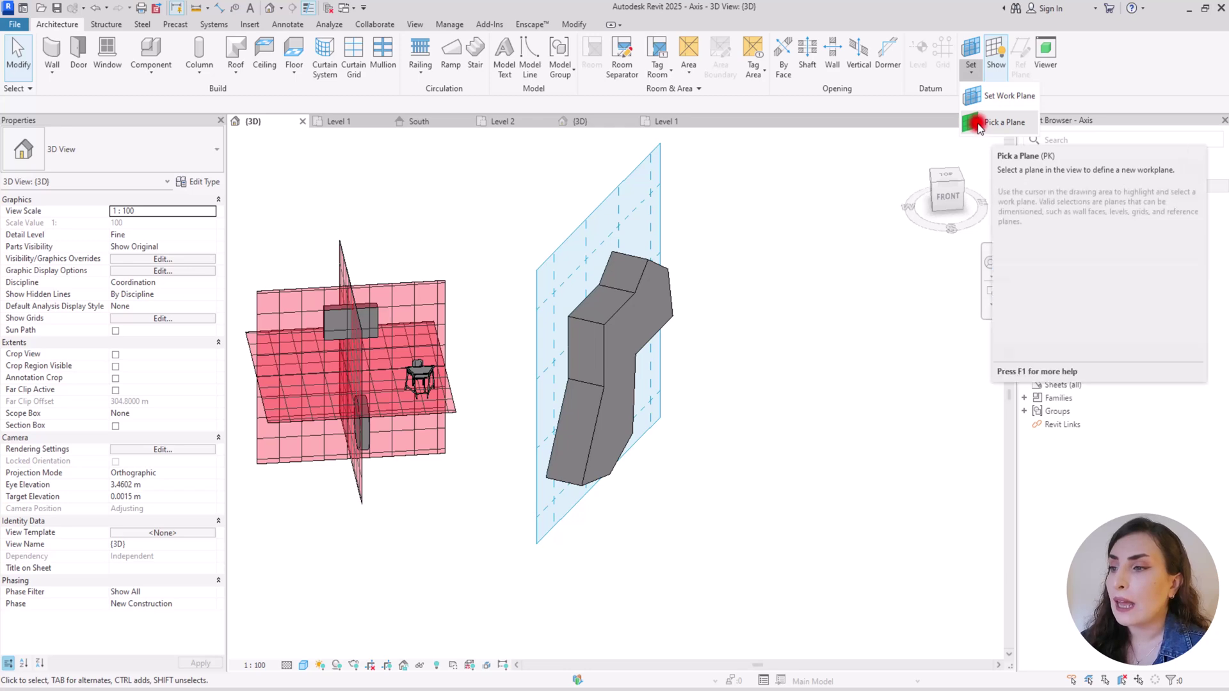
{"action": "left_click", "coordinate": [978, 123]}
{"action": "scroll", "coordinate": [622, 279], "scroll_direction": "up", "scroll_amount": 3}
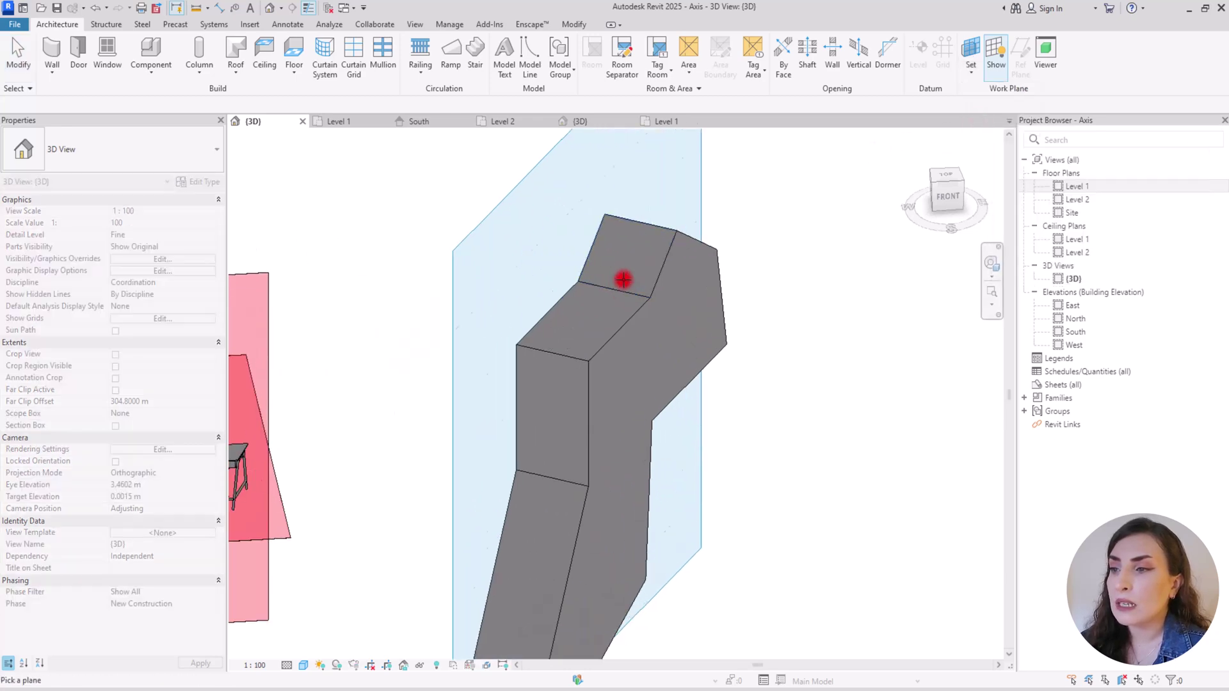
{"action": "left_click", "coordinate": [661, 261]}
{"action": "scroll", "coordinate": [694, 309], "scroll_direction": "down", "scroll_amount": 3}
{"action": "scroll", "coordinate": [694, 309], "scroll_direction": "down", "scroll_amount": 2}
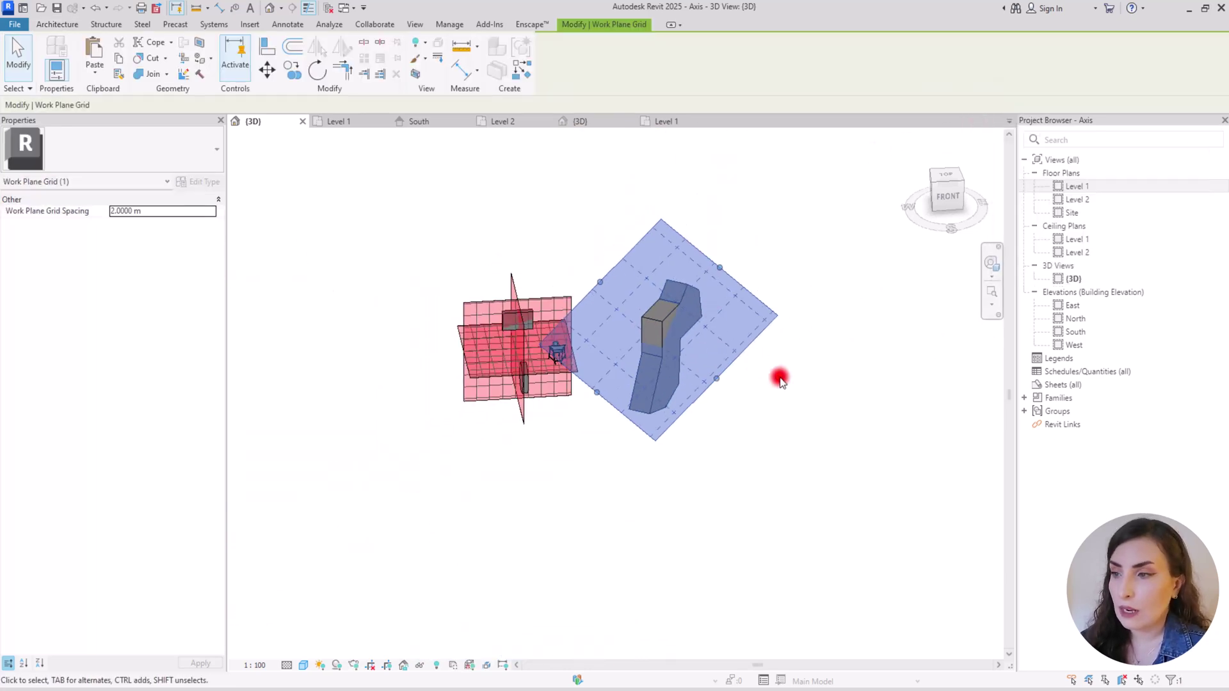
{"action": "middle_click_drag", "start_coordinate": [781, 379], "coordinate": [721, 405], "text": "shift"}
{"action": "key", "text": "Escape"}
{"action": "scroll", "coordinate": [721, 406], "scroll_direction": "up", "scroll_amount": 3}
- Start a new Model In-Place component in the Generic Models category and accept its default name
{"action": "left_click", "coordinate": [164, 82]}
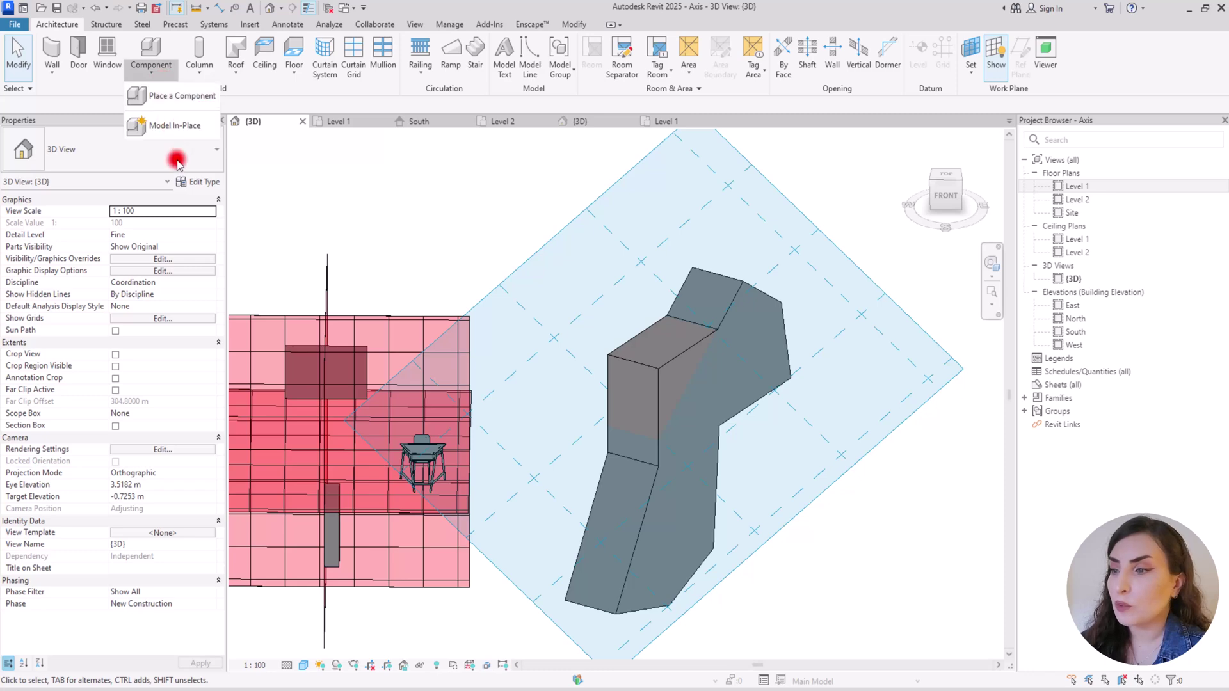
{"action": "left_click", "coordinate": [168, 123]}
{"action": "left_click", "coordinate": [615, 370]}
{"action": "key", "text": "Return"}
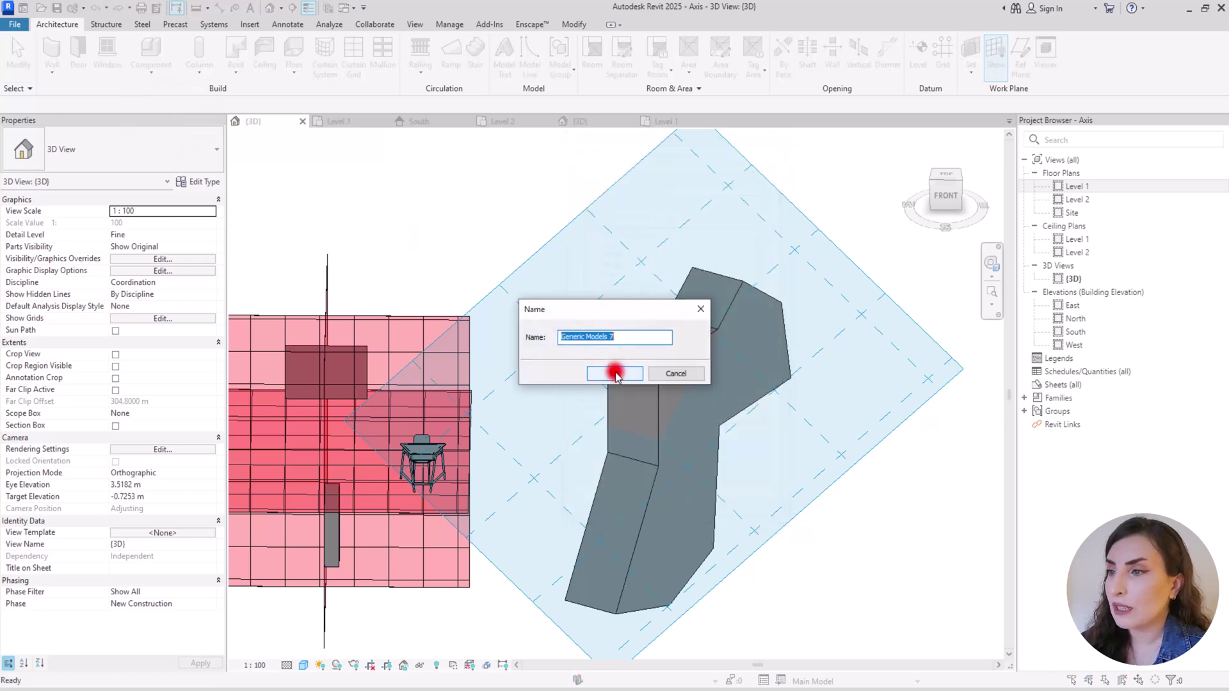
{"action": "left_click", "coordinate": [612, 369]}
- Sketch a small six-sided polygon on the picked sloped face, extrude it 0.25 m and finish the in-place model
{"action": "left_click", "coordinate": [109, 61]}
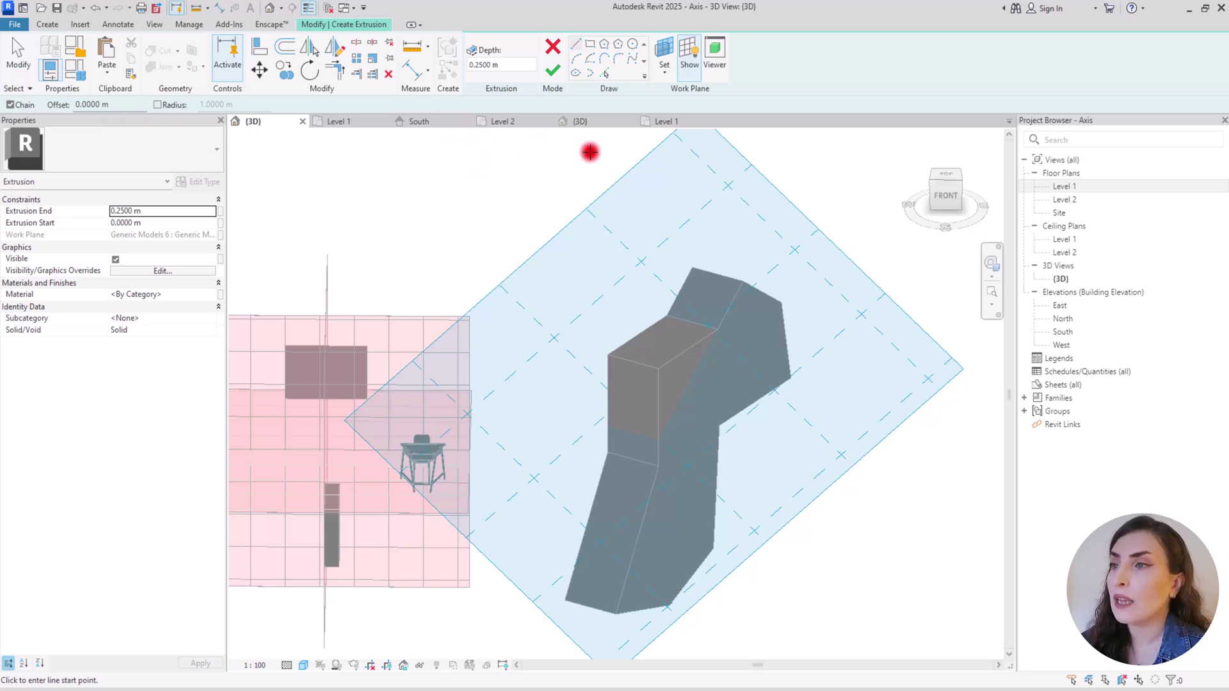
{"action": "left_click", "coordinate": [617, 43]}
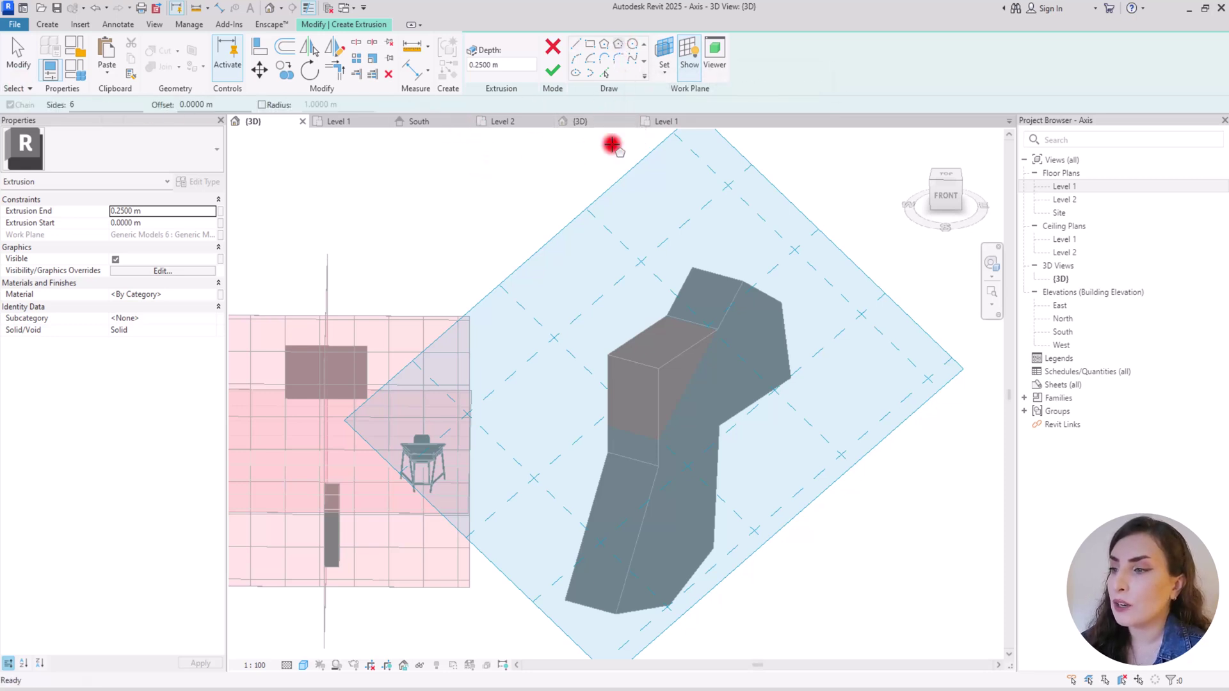
{"action": "left_click", "coordinate": [703, 292]}
{"action": "left_click", "coordinate": [708, 306]}
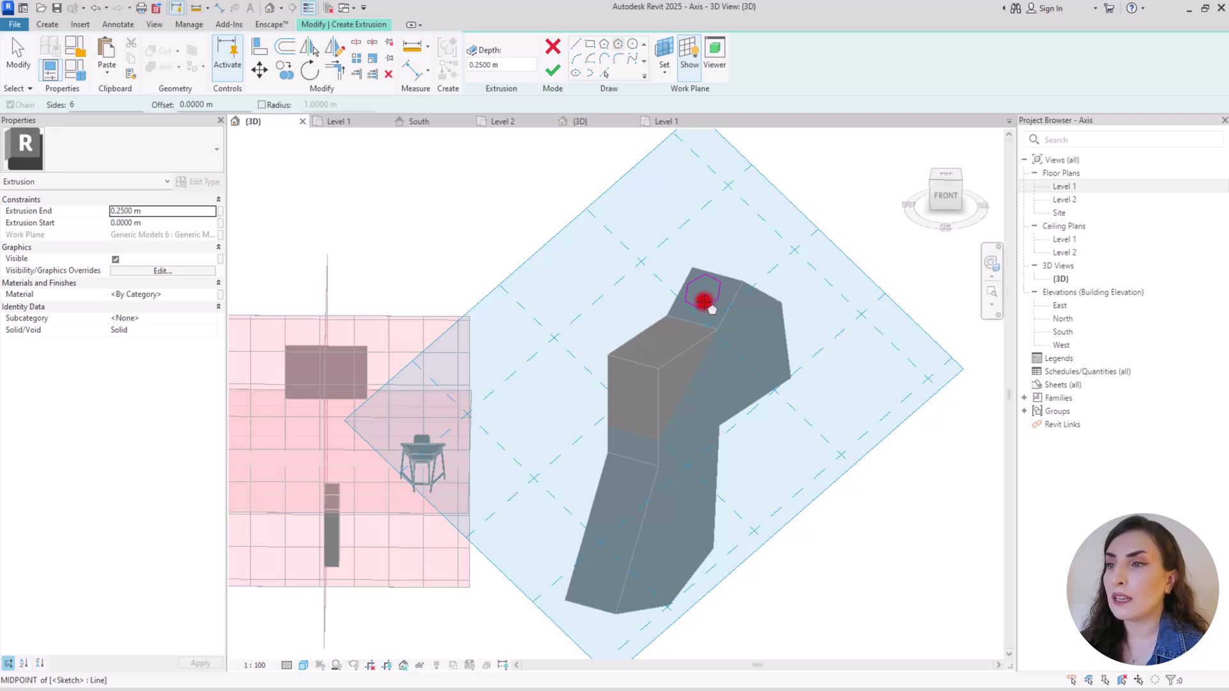
{"action": "left_click", "coordinate": [548, 76]}
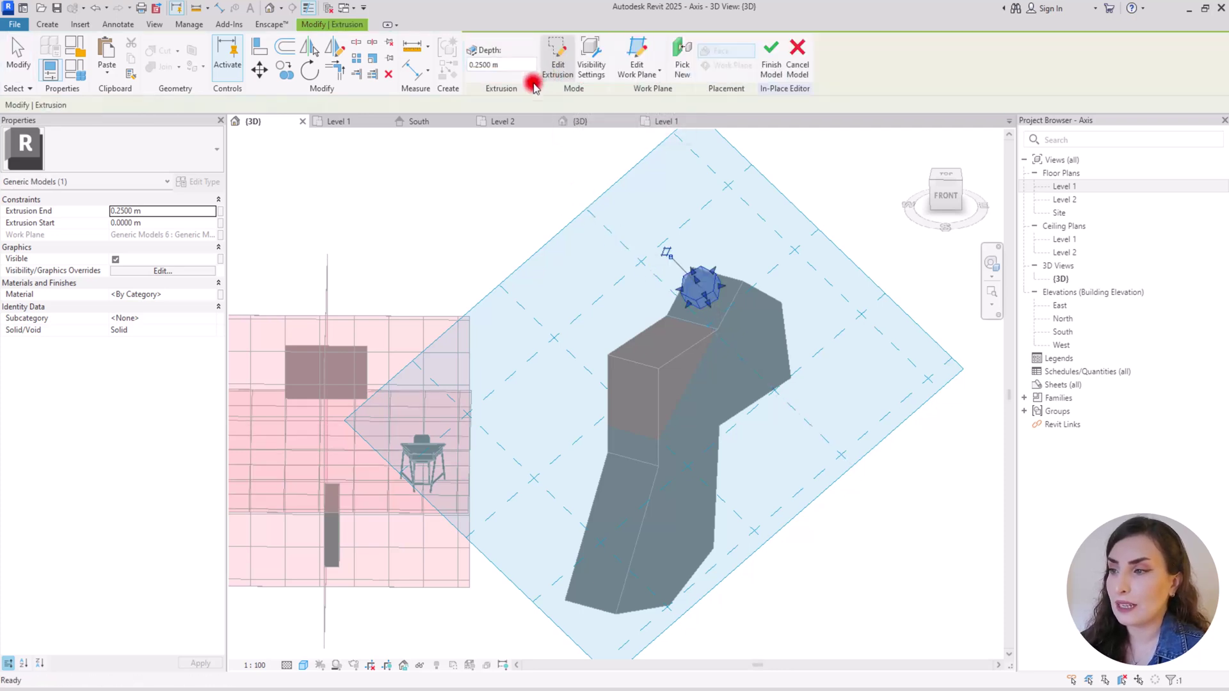
{"action": "middle_click_drag", "start_coordinate": [787, 304], "coordinate": [643, 212], "text": "shift"}
{"action": "left_click", "coordinate": [771, 57]}
{"action": "scroll", "coordinate": [762, 298], "scroll_direction": "up", "scroll_amount": 3}
{"action": "middle_click_drag", "start_coordinate": [763, 298], "coordinate": [591, 393], "text": "shift"}
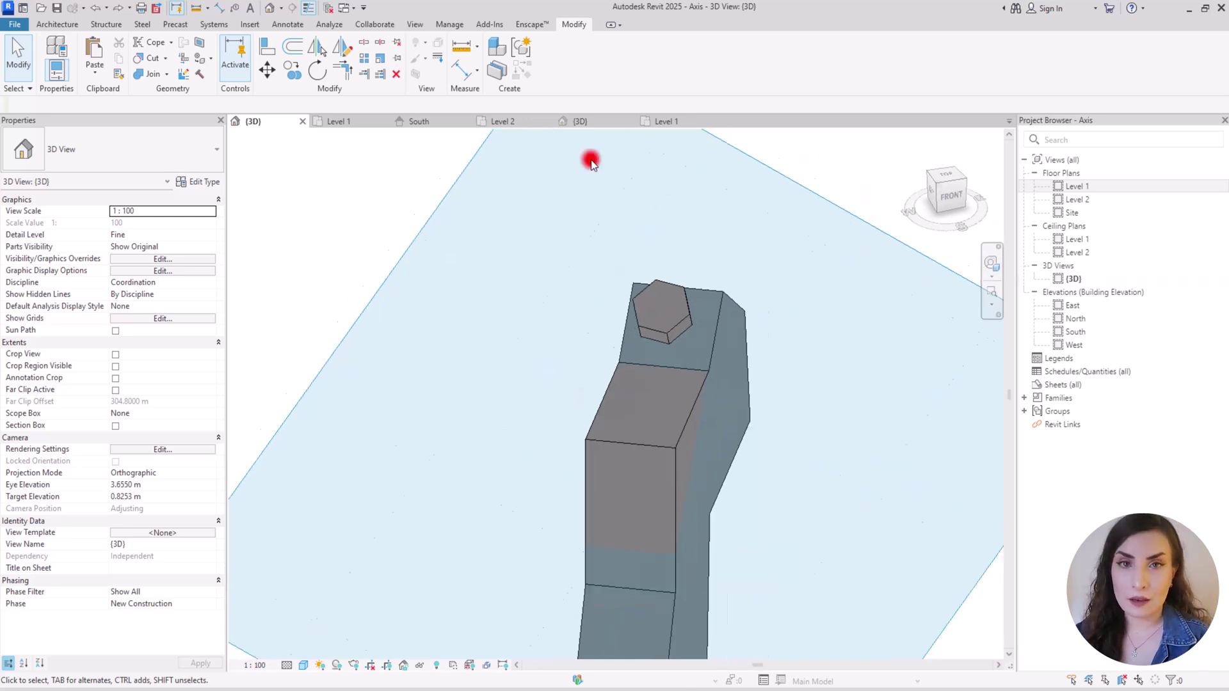
- Move the hexagonal extrusion off the irregular solid along its sloped work plane, and deselect it
{"action": "scroll", "coordinate": [592, 419], "scroll_direction": "down", "scroll_amount": 8}
{"action": "left_click", "coordinate": [585, 408]}
{"action": "scroll", "coordinate": [594, 345], "scroll_direction": "up", "scroll_amount": 4}
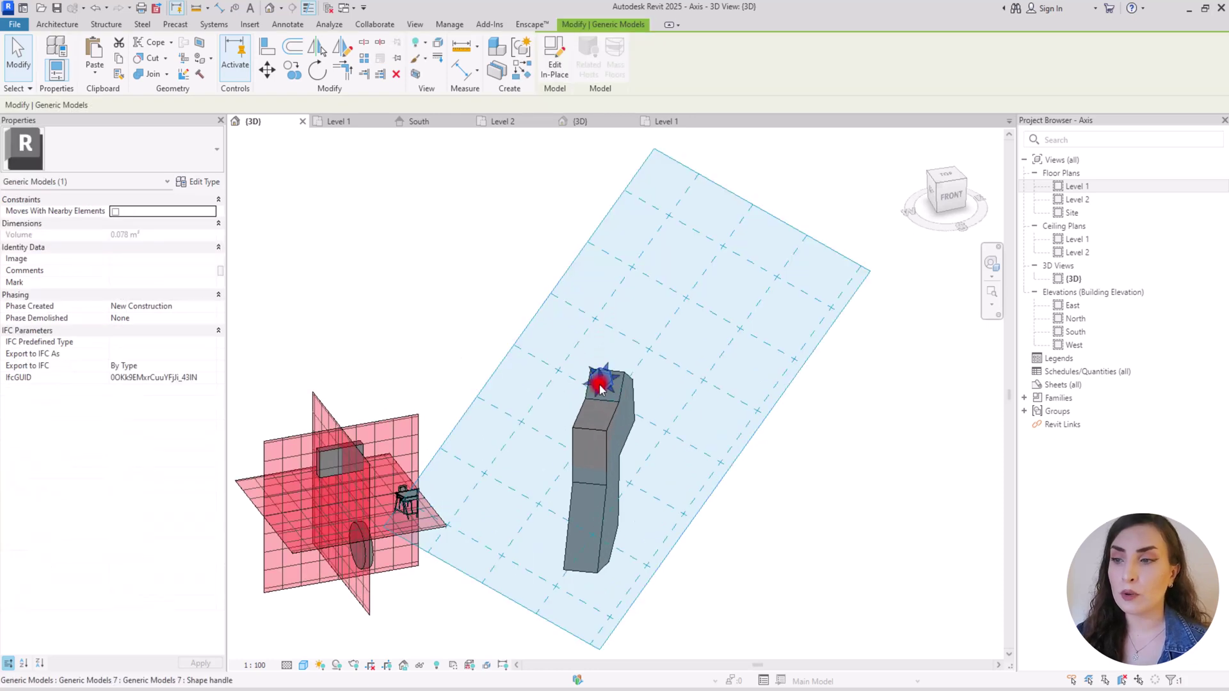
{"action": "scroll", "coordinate": [595, 394], "scroll_direction": "up", "scroll_amount": 3}
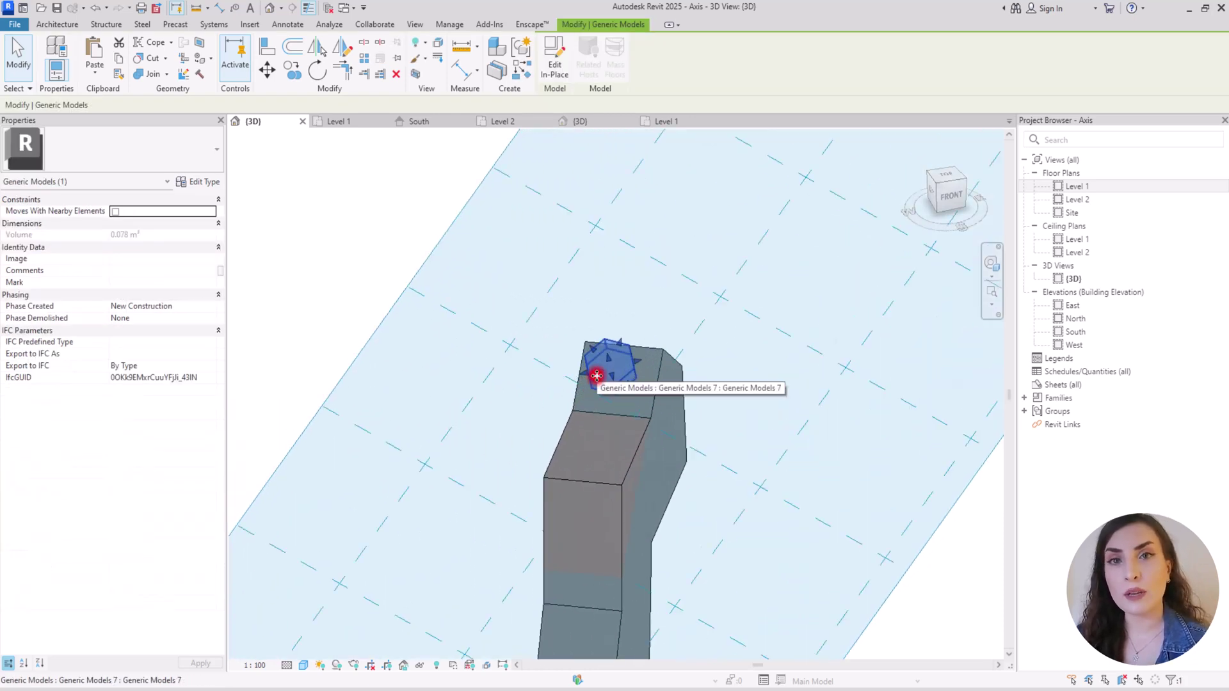
{"action": "left_click_drag", "start_coordinate": [596, 375], "coordinate": [331, 185]}
{"action": "scroll", "coordinate": [513, 344], "scroll_direction": "down", "scroll_amount": 3}
{"action": "scroll", "coordinate": [513, 343], "scroll_direction": "down", "scroll_amount": 2}
{"action": "middle_click_drag", "start_coordinate": [529, 337], "coordinate": [839, 346], "text": "shift"}
{"action": "left_click", "coordinate": [586, 257]}
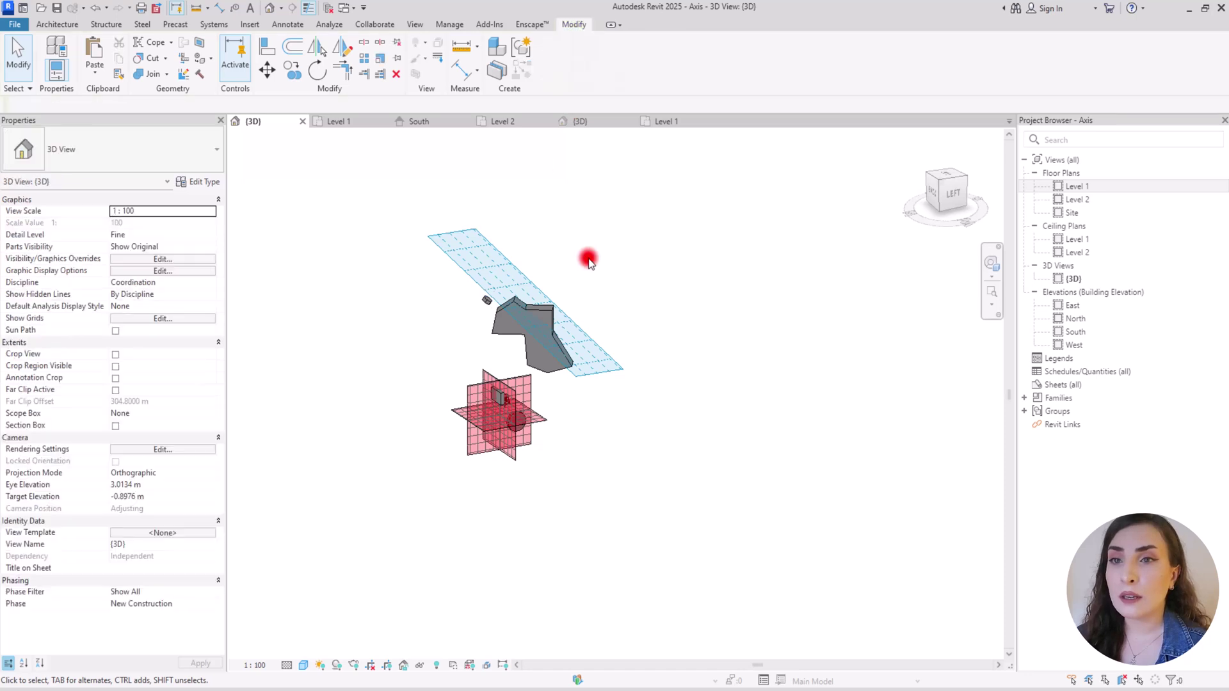
- Hide the active work plane's grid in the 3D view
{"action": "left_click", "coordinate": [58, 25]}
{"action": "left_click", "coordinate": [996, 48]}
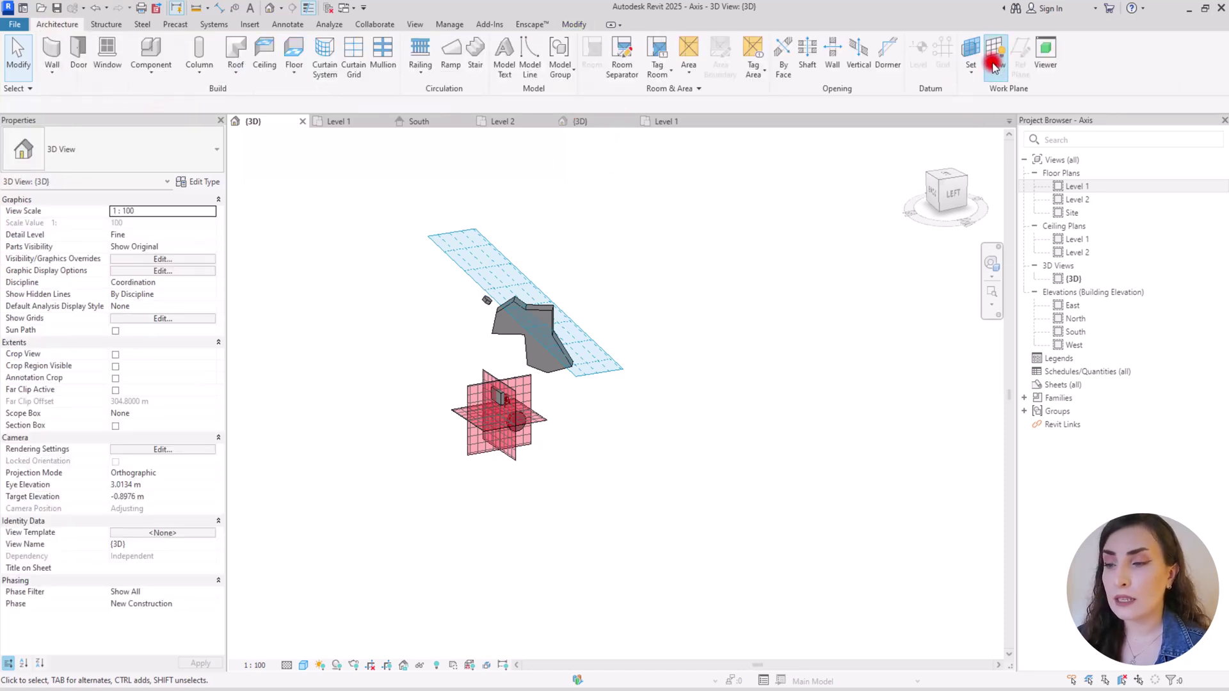
{"action": "left_click", "coordinate": [723, 258]}
{"action": "left_click", "coordinate": [533, 308]}
{"action": "scroll", "coordinate": [483, 301], "scroll_direction": "up", "scroll_amount": 6}
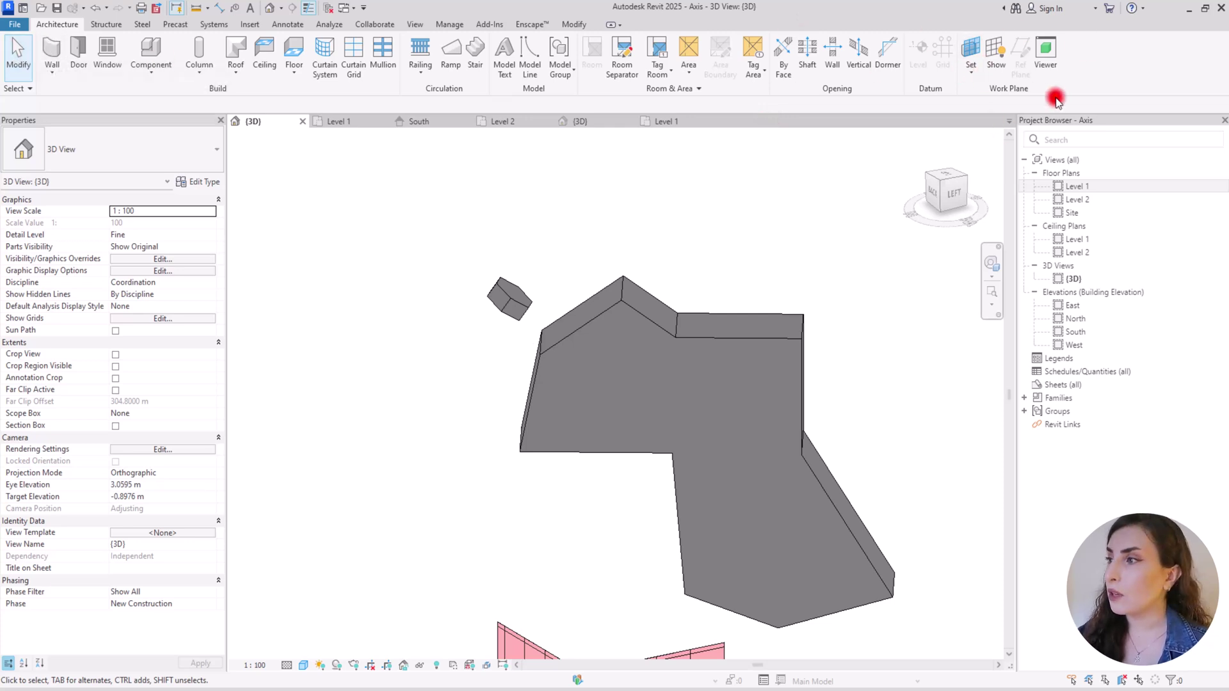
- Examine the sloped work plane in the Workplane Viewer, and close the viewer
{"action": "left_click", "coordinate": [1044, 48]}
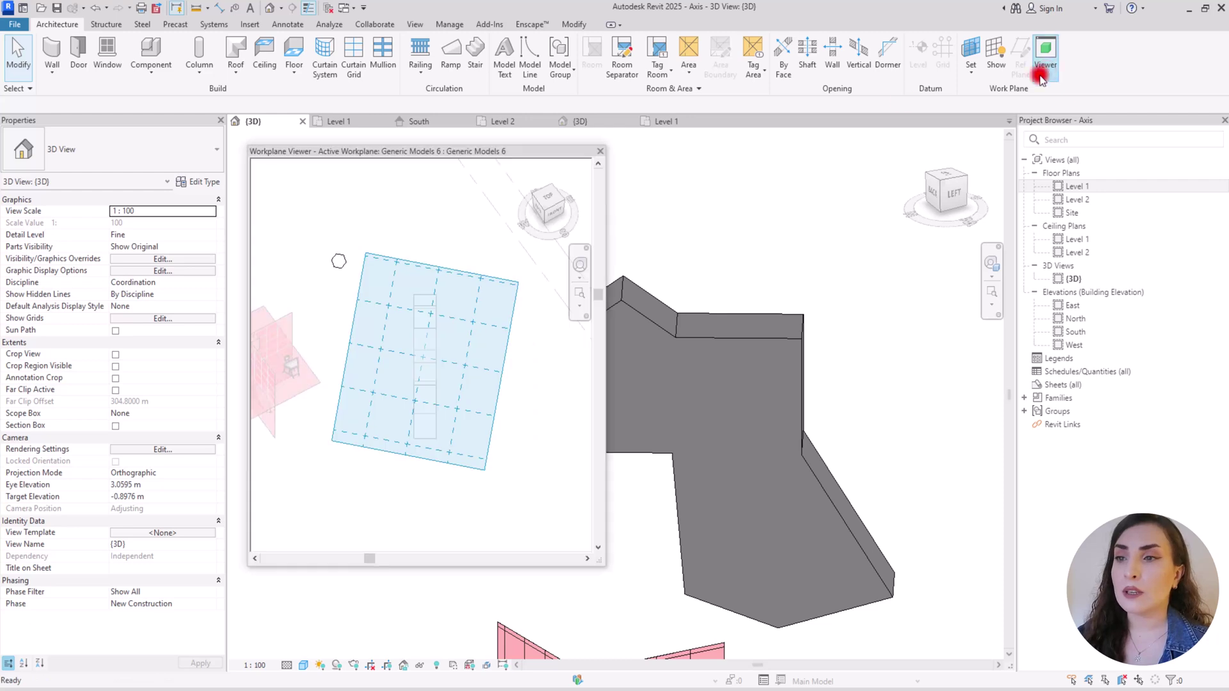
{"action": "left_click_drag", "start_coordinate": [416, 151], "coordinate": [485, 109]}
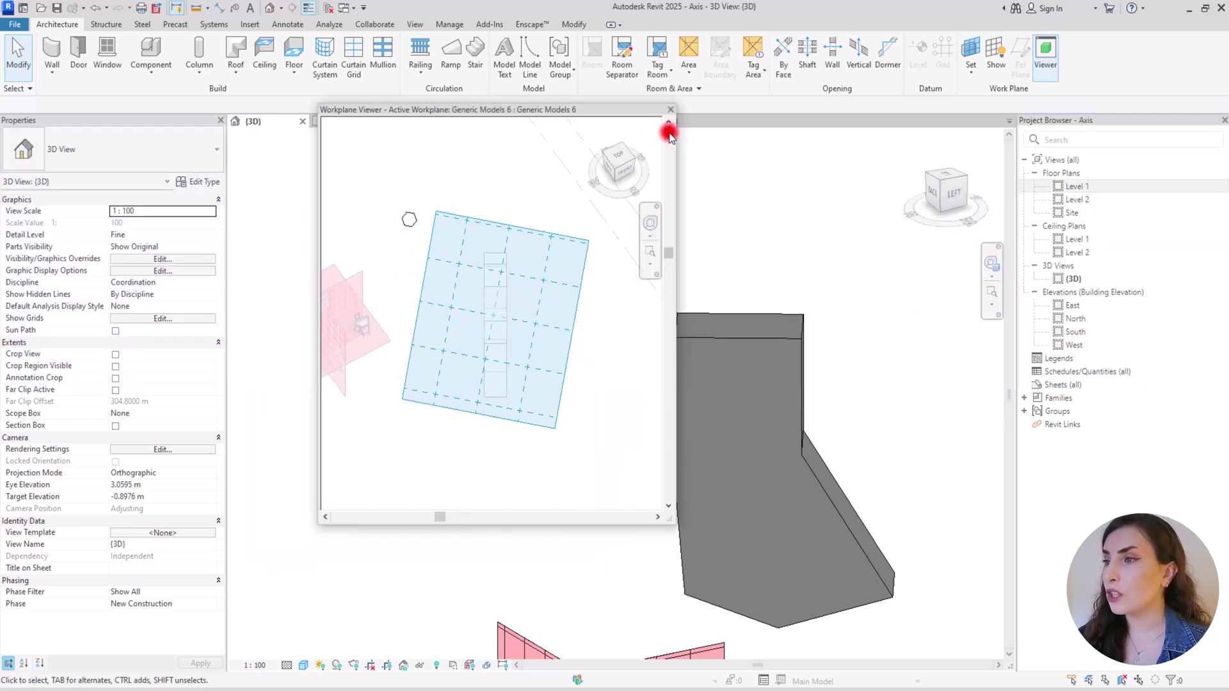
{"action": "left_click", "coordinate": [671, 117]}
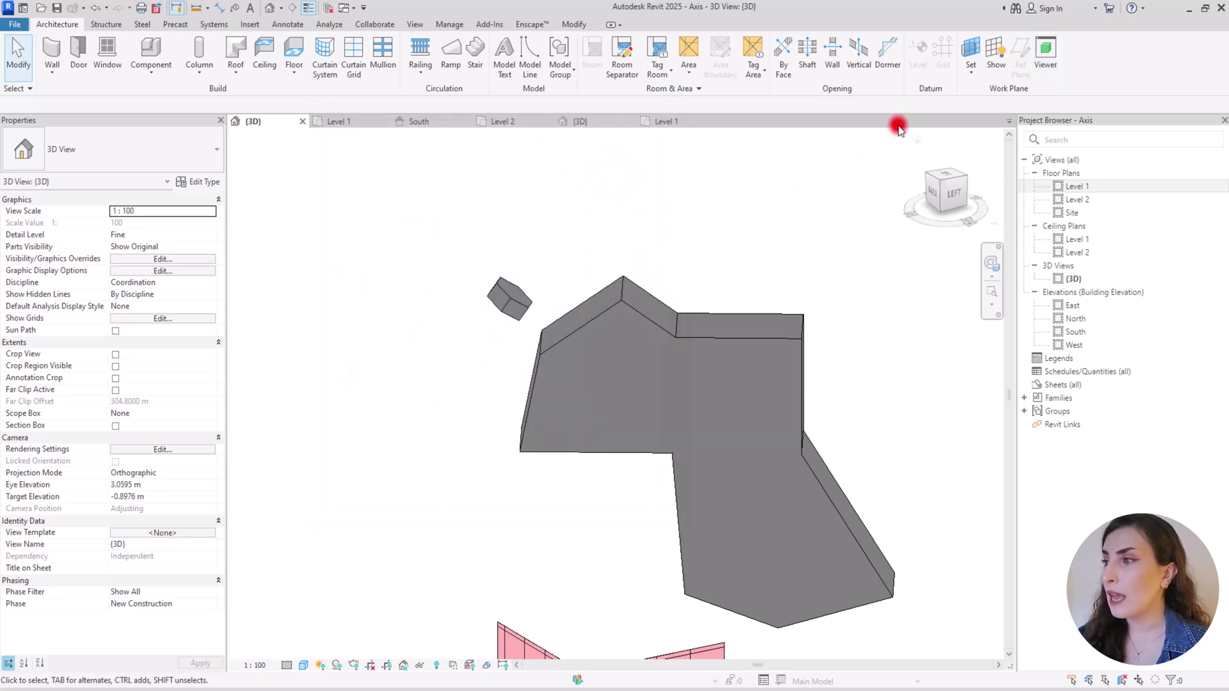
- Set the work plane by picking the narrow end face of the irregular solid facing the crossed red planes
{"action": "left_click", "coordinate": [969, 77]}
{"action": "left_click", "coordinate": [979, 122]}
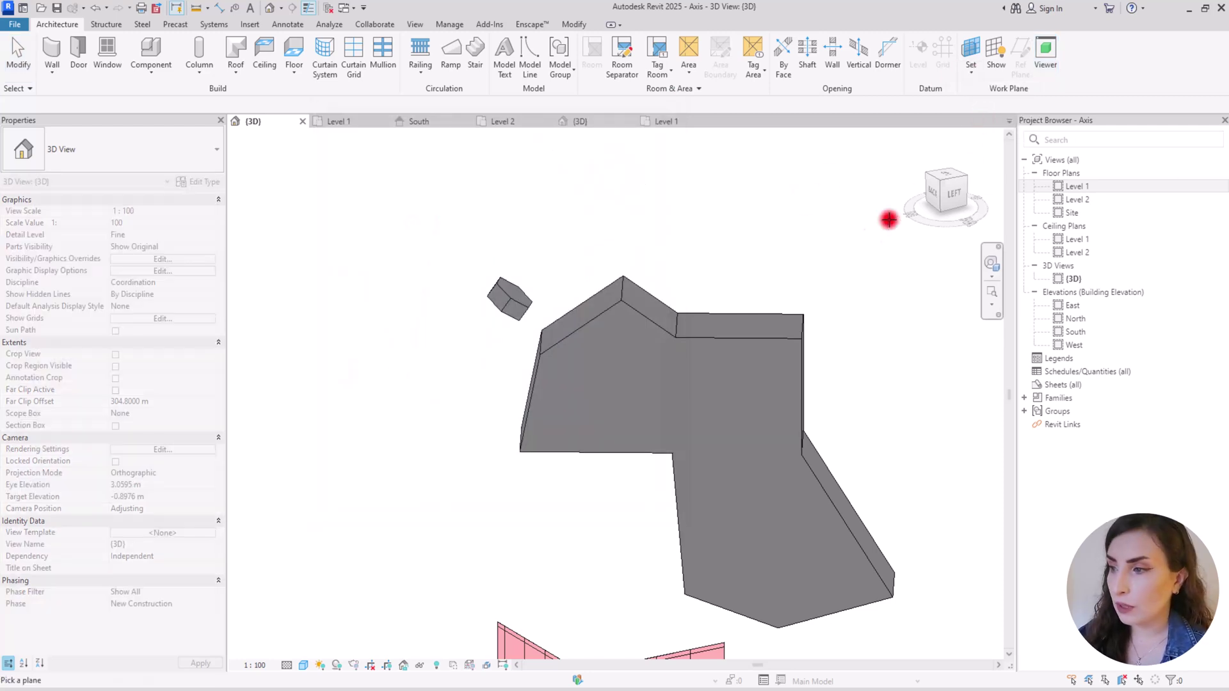
{"action": "middle_click_drag", "start_coordinate": [761, 353], "coordinate": [397, 221], "text": "shift"}
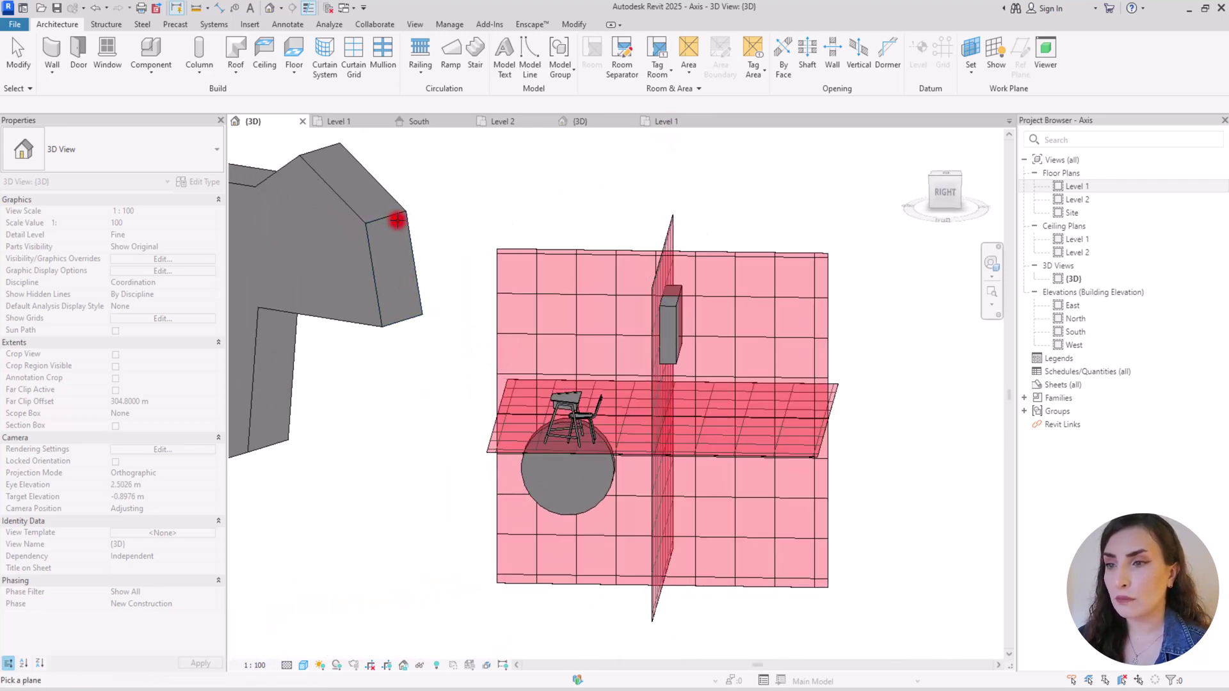
{"action": "left_click", "coordinate": [401, 220]}
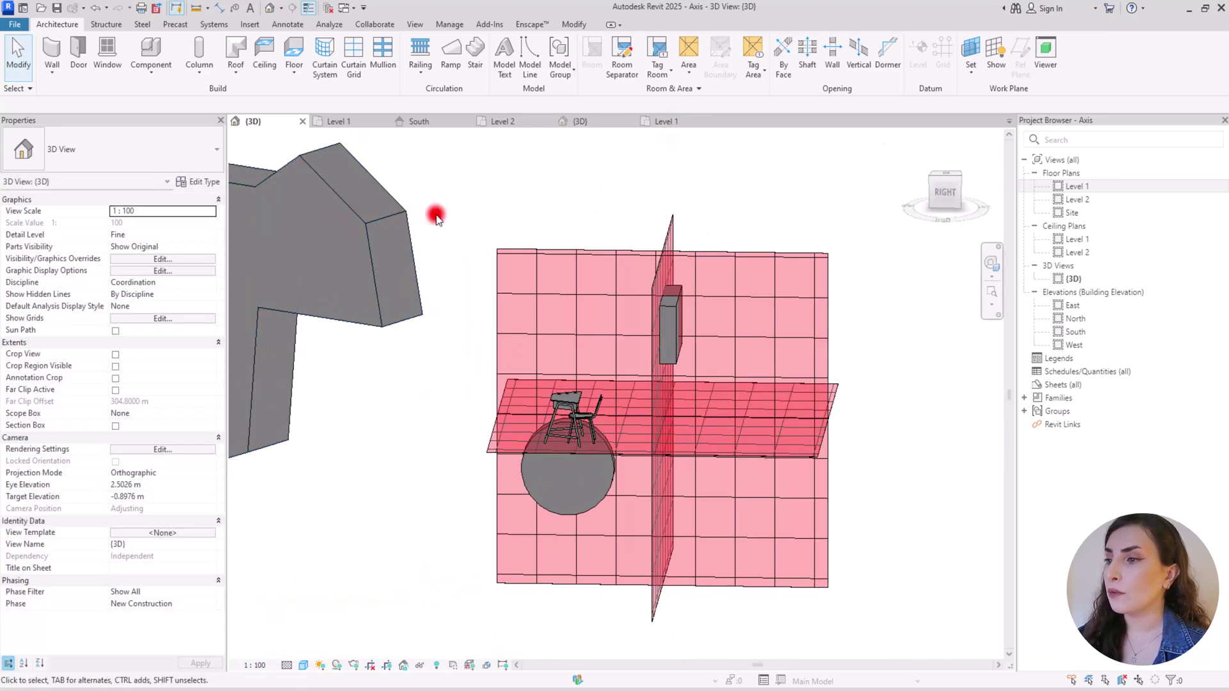
- Examine the end-face work plane in the Workplane Viewer beside the 3D model, and close the viewer
{"action": "left_click", "coordinate": [1046, 57]}
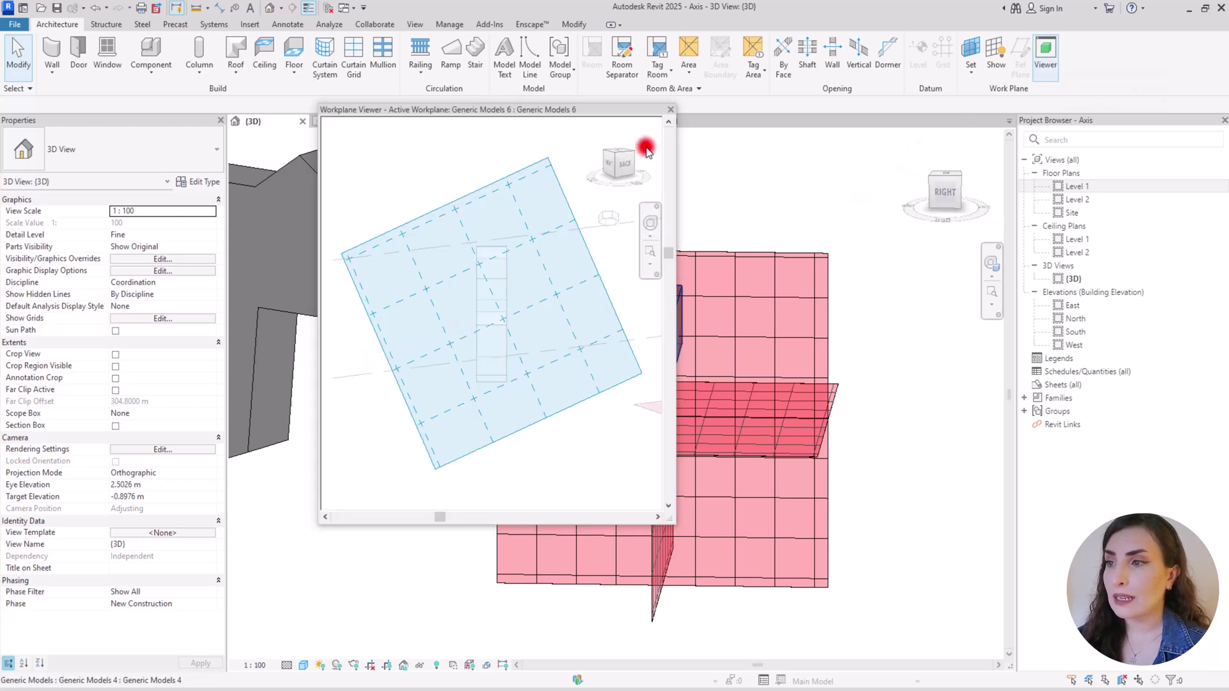
{"action": "scroll", "coordinate": [556, 275], "scroll_direction": "down", "scroll_amount": 5}
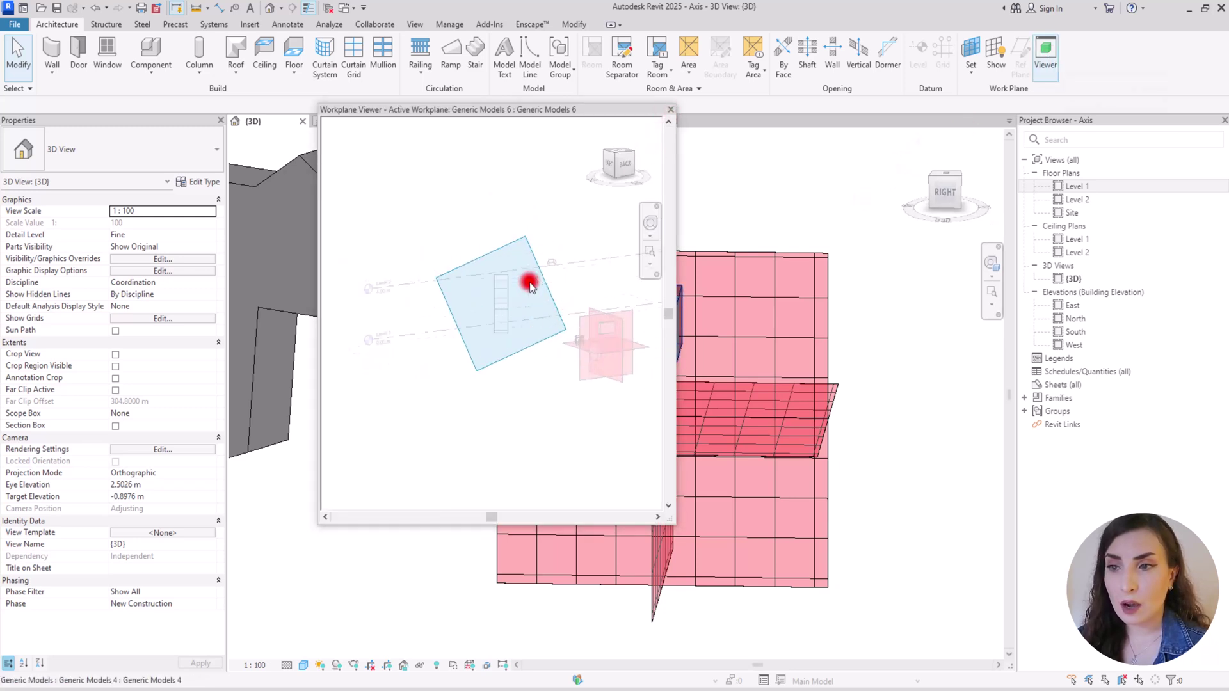
{"action": "scroll", "coordinate": [552, 232], "scroll_direction": "up", "scroll_amount": 8}
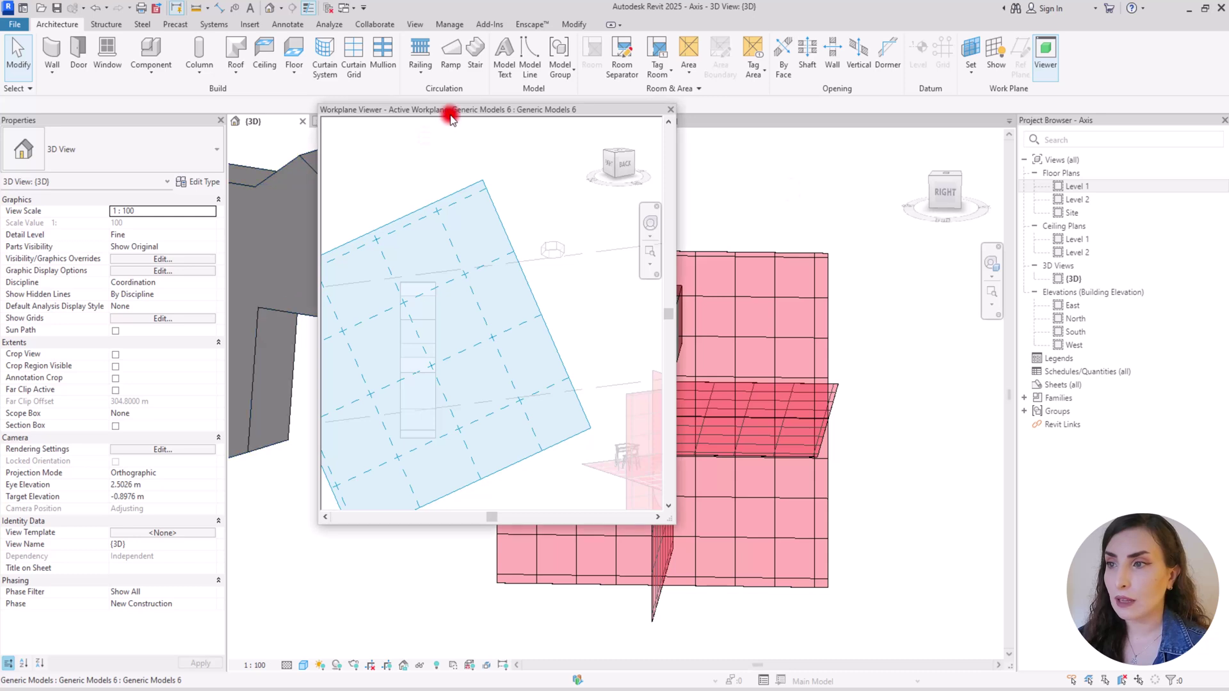
{"action": "left_click_drag", "start_coordinate": [578, 122], "coordinate": [960, 205]}
{"action": "scroll", "coordinate": [592, 343], "scroll_direction": "down", "scroll_amount": 3}
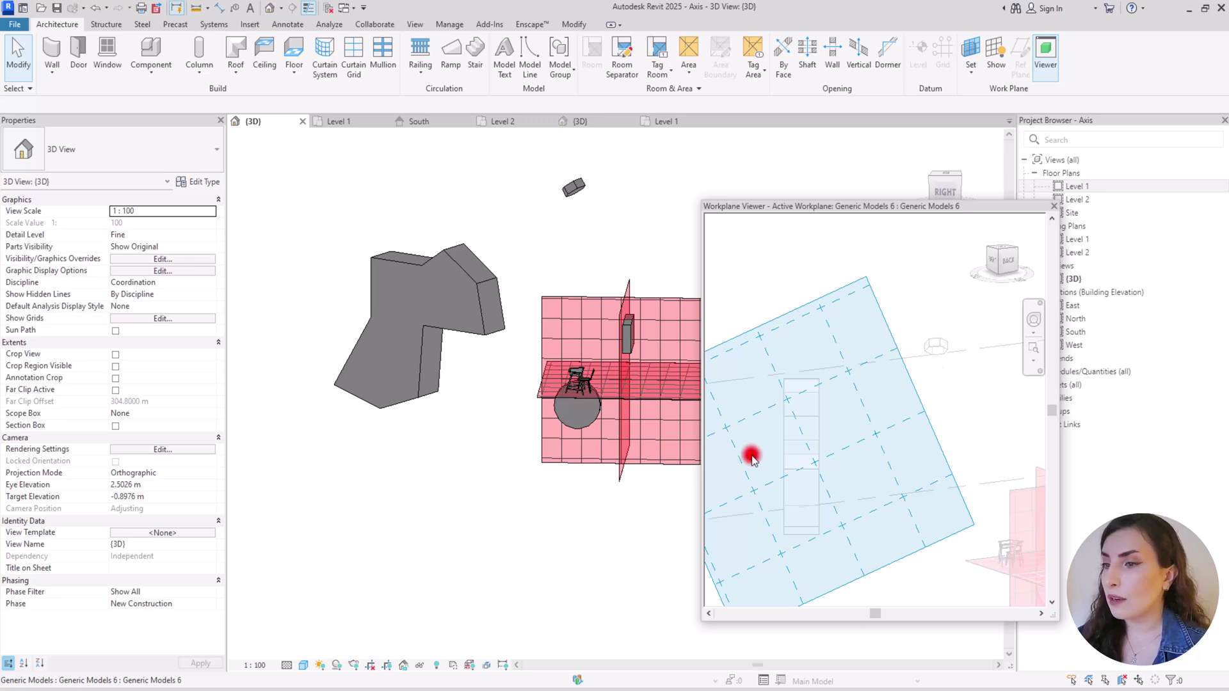
{"action": "scroll", "coordinate": [871, 336], "scroll_direction": "down", "scroll_amount": 2}
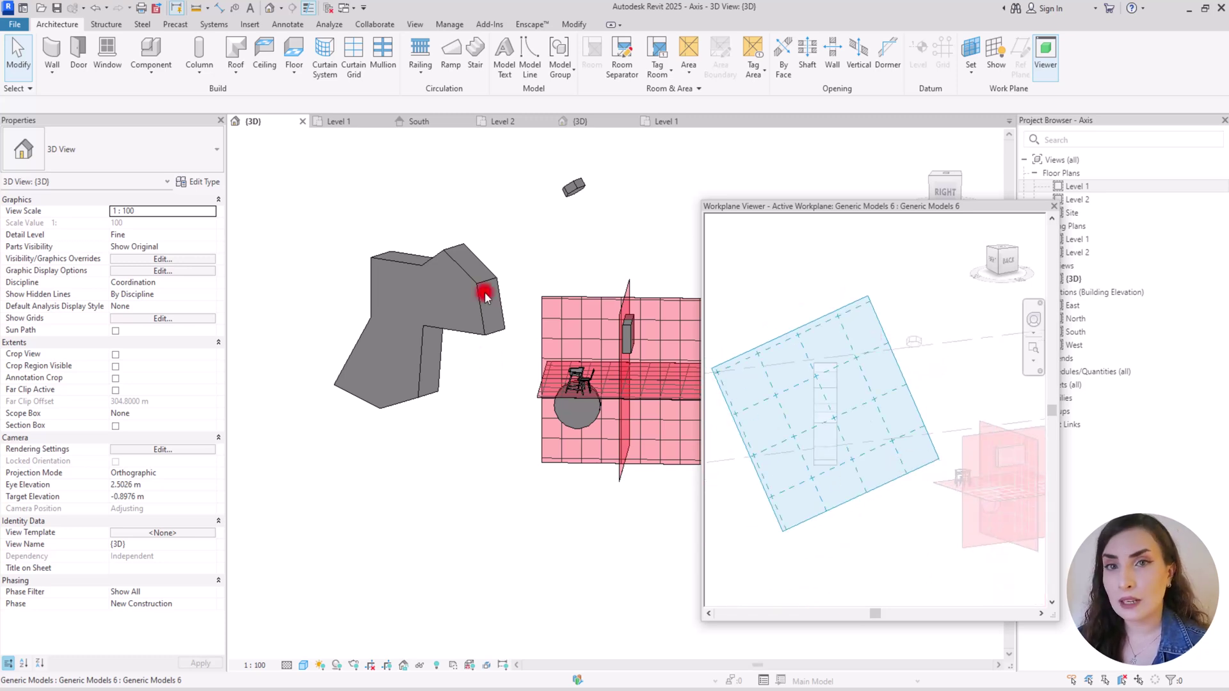
{"action": "scroll", "coordinate": [819, 422], "scroll_direction": "up", "scroll_amount": 4}
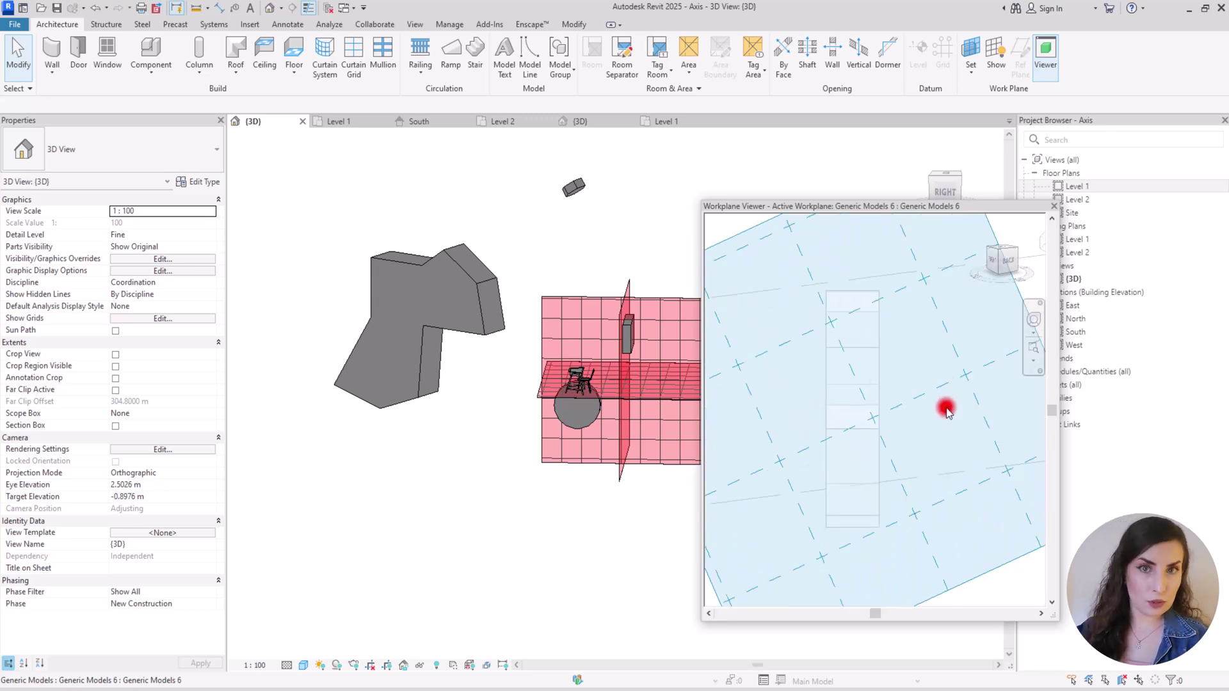
{"action": "key", "text": "Escape"}
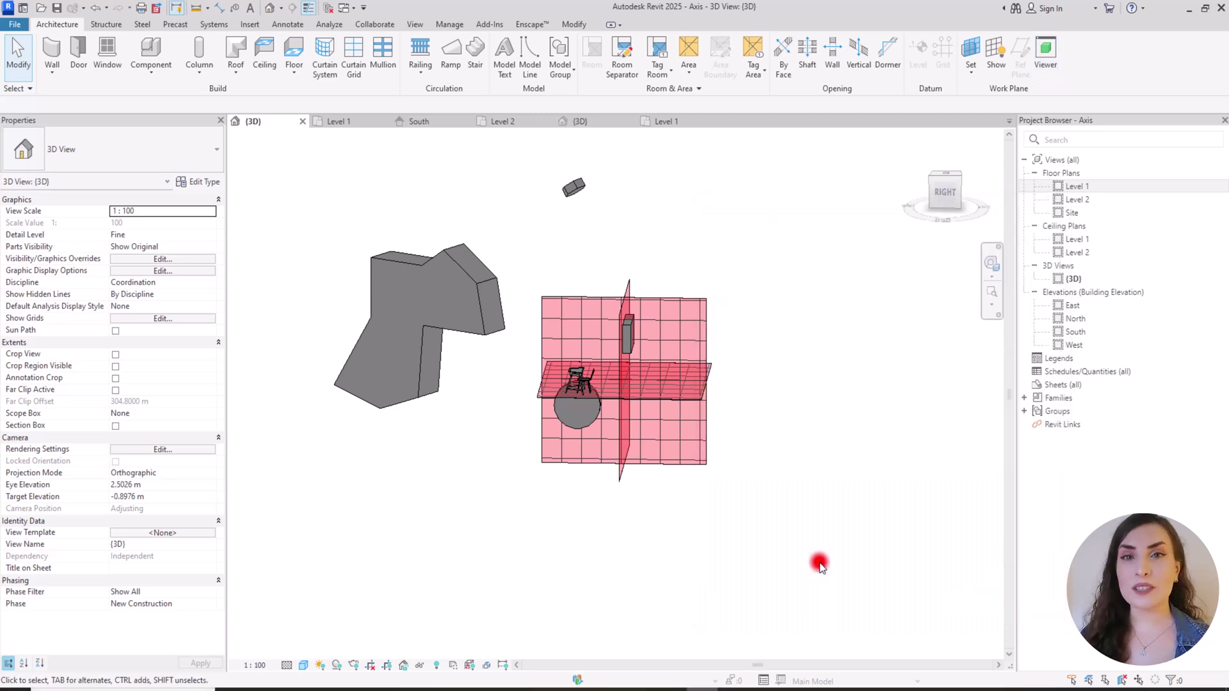